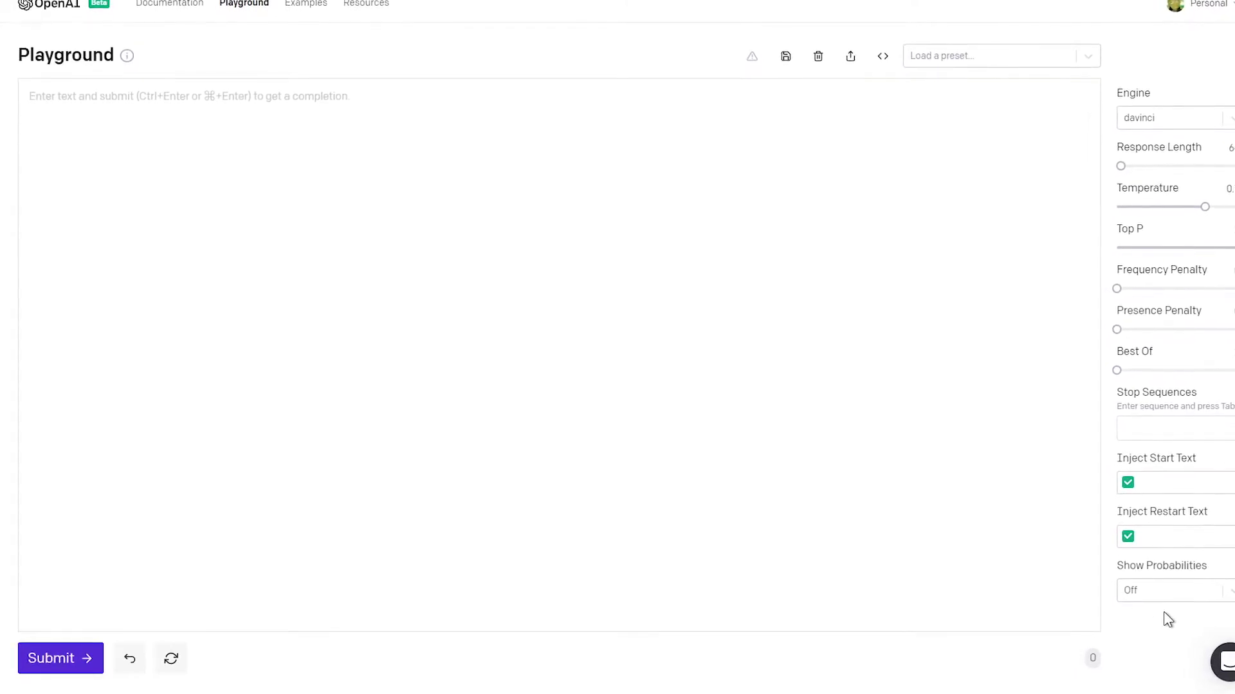
- Type the story opening, 'Gavin bought a new gadget yesterday and was eager to try it out…'
{"action": "type", "text": "Gavin b"}
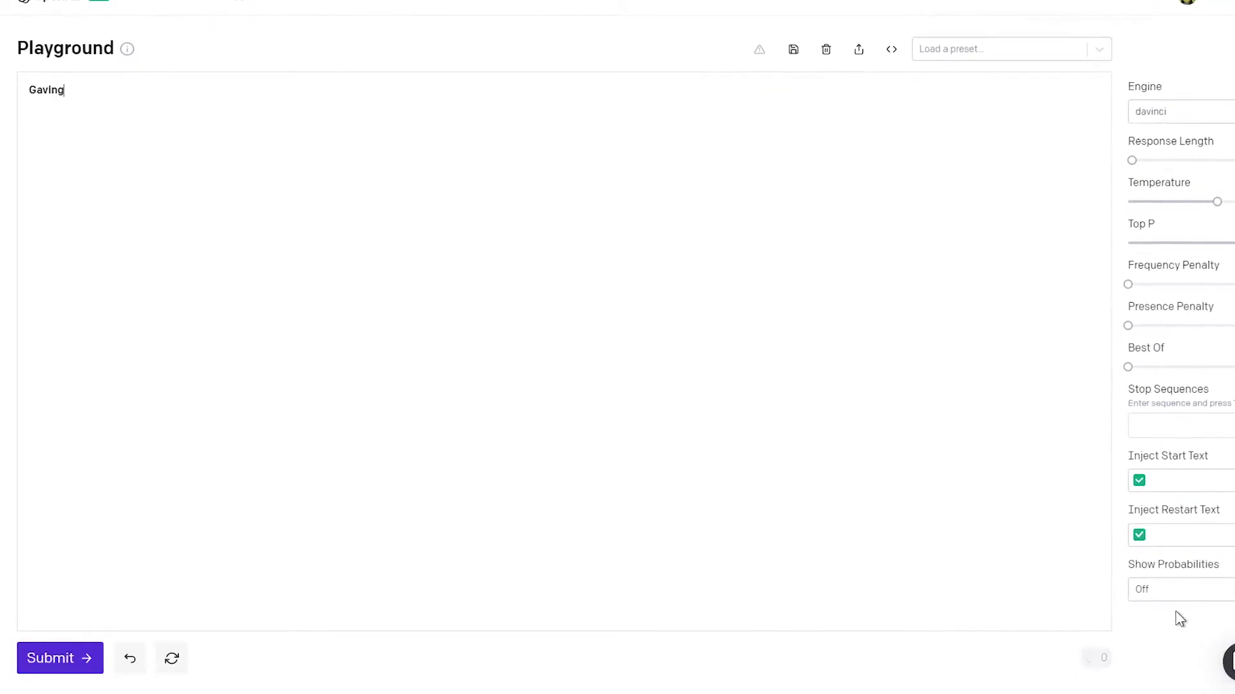
{"action": "type", "text": "ought a "}
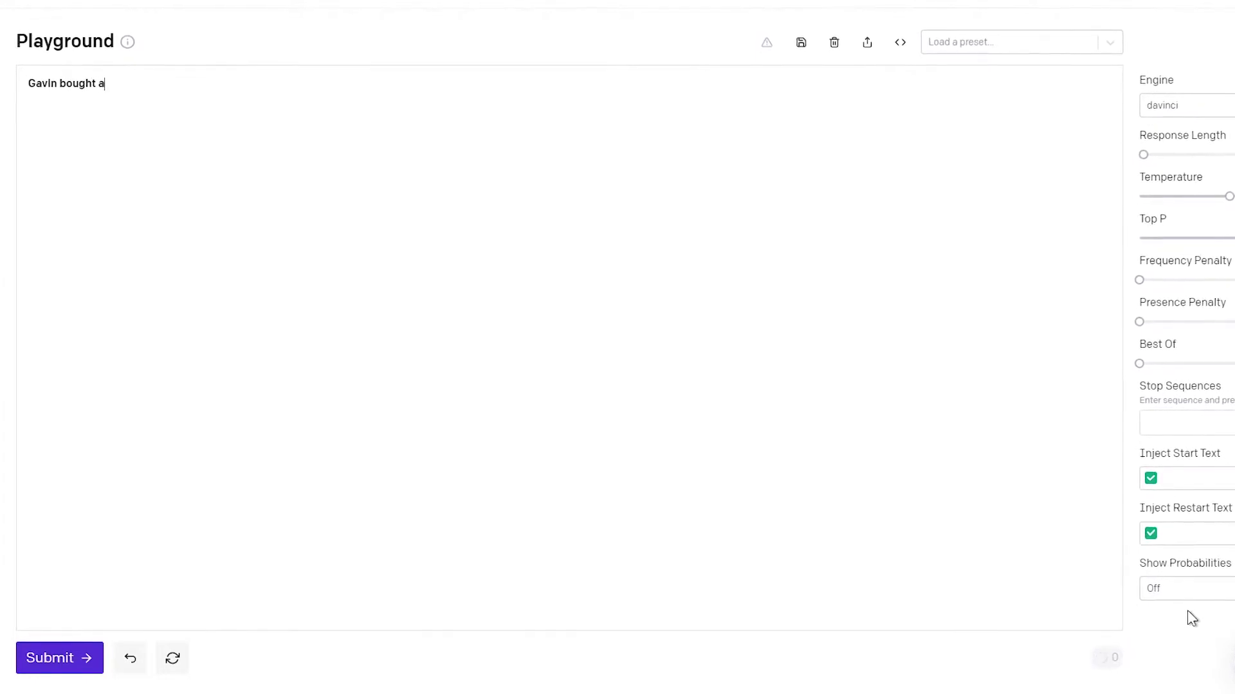
{"action": "type", "text": "new gadget "}
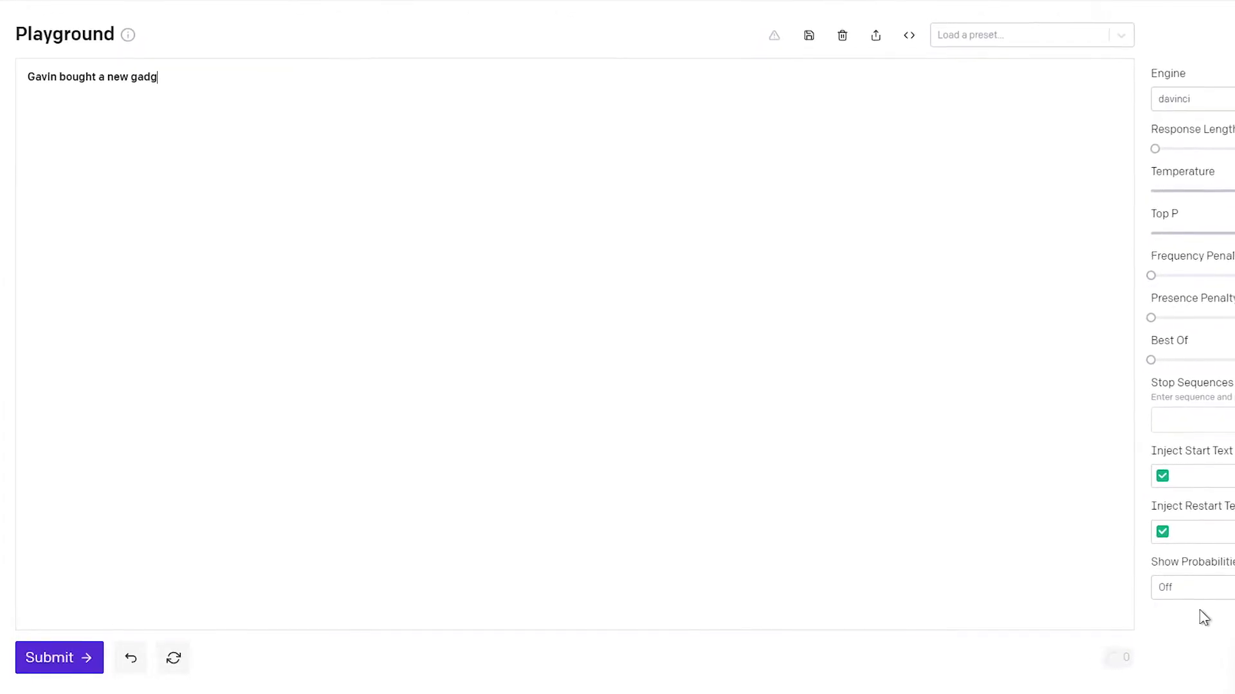
{"action": "type", "text": "yesterday"}
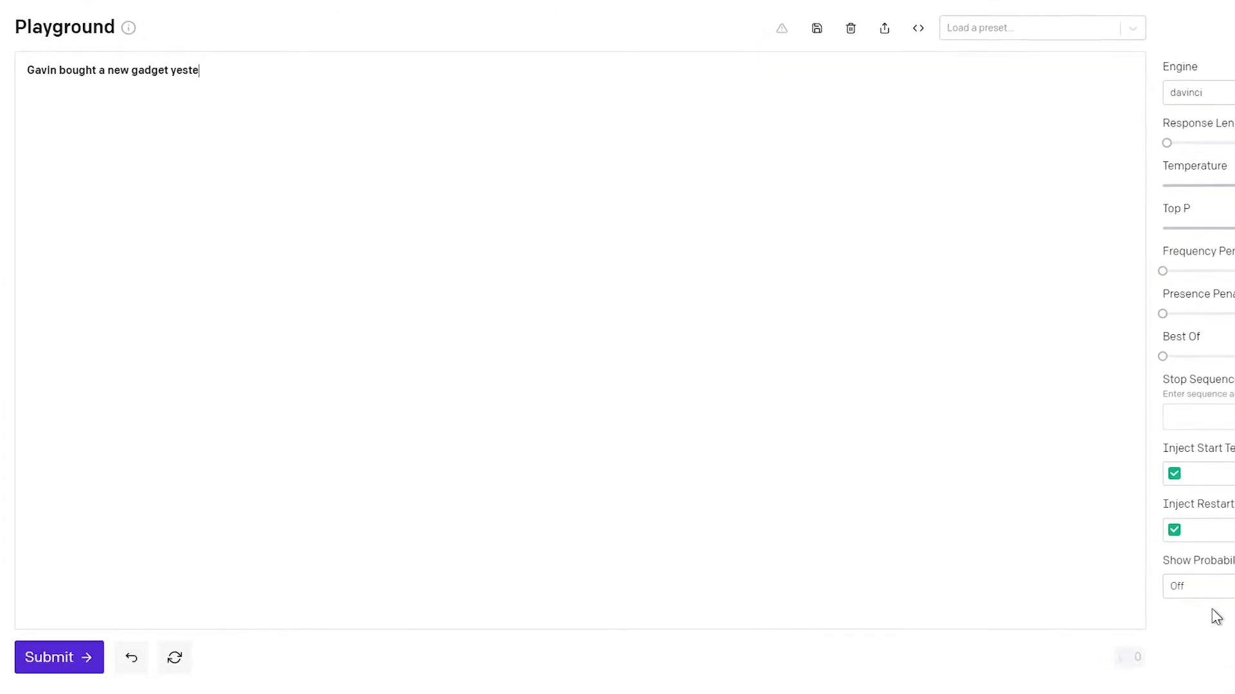
{"action": "type", "text": " and was eager to t"}
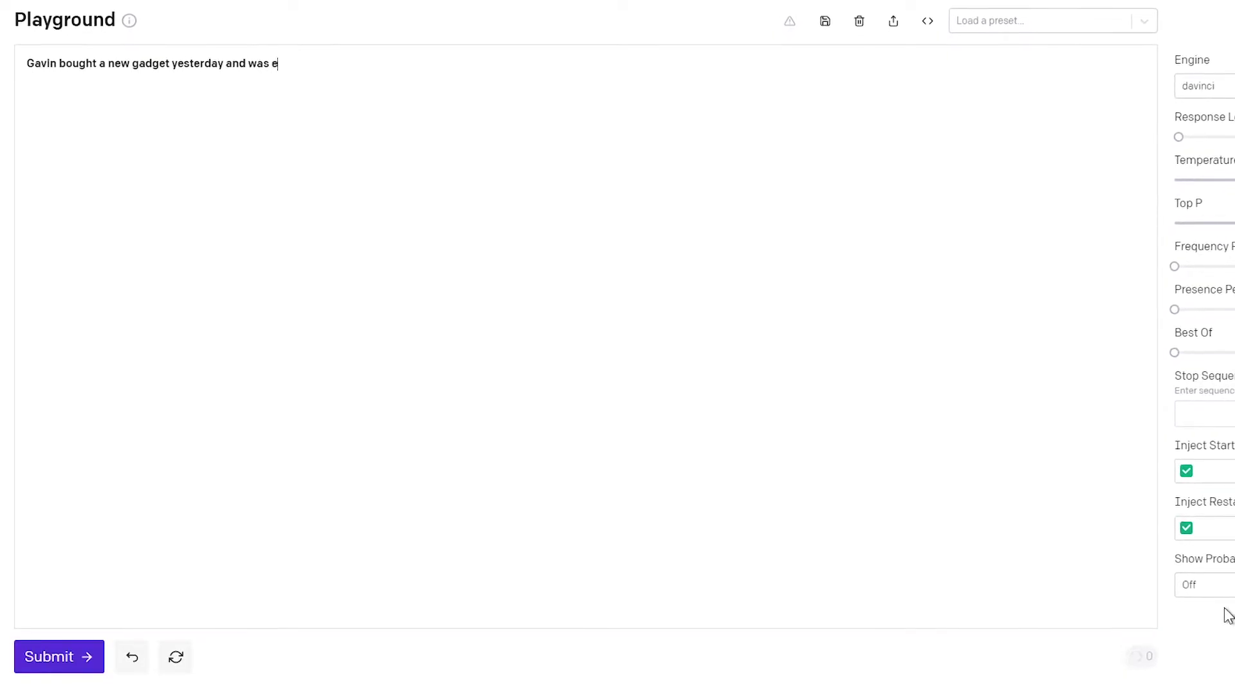
{"action": "type", "text": "ry it out. The sh"}
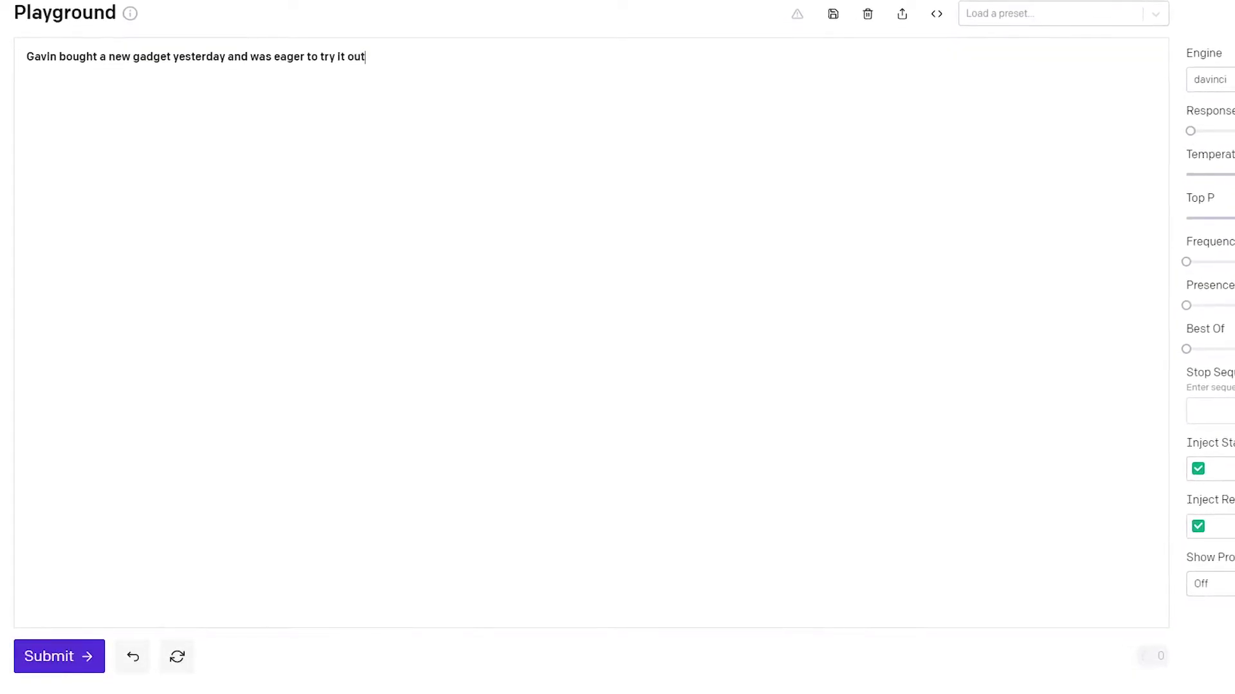
{"action": "type", "text": "op clerk ha"}
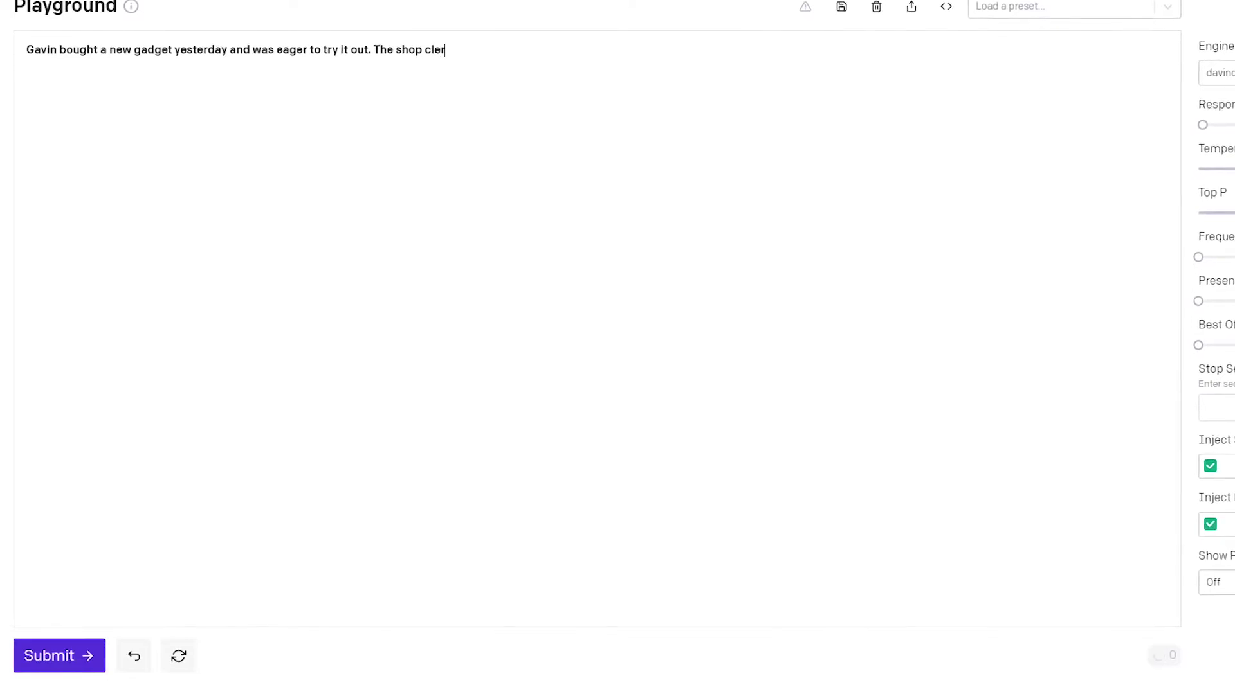
{"action": "type", "text": "d told him that"}
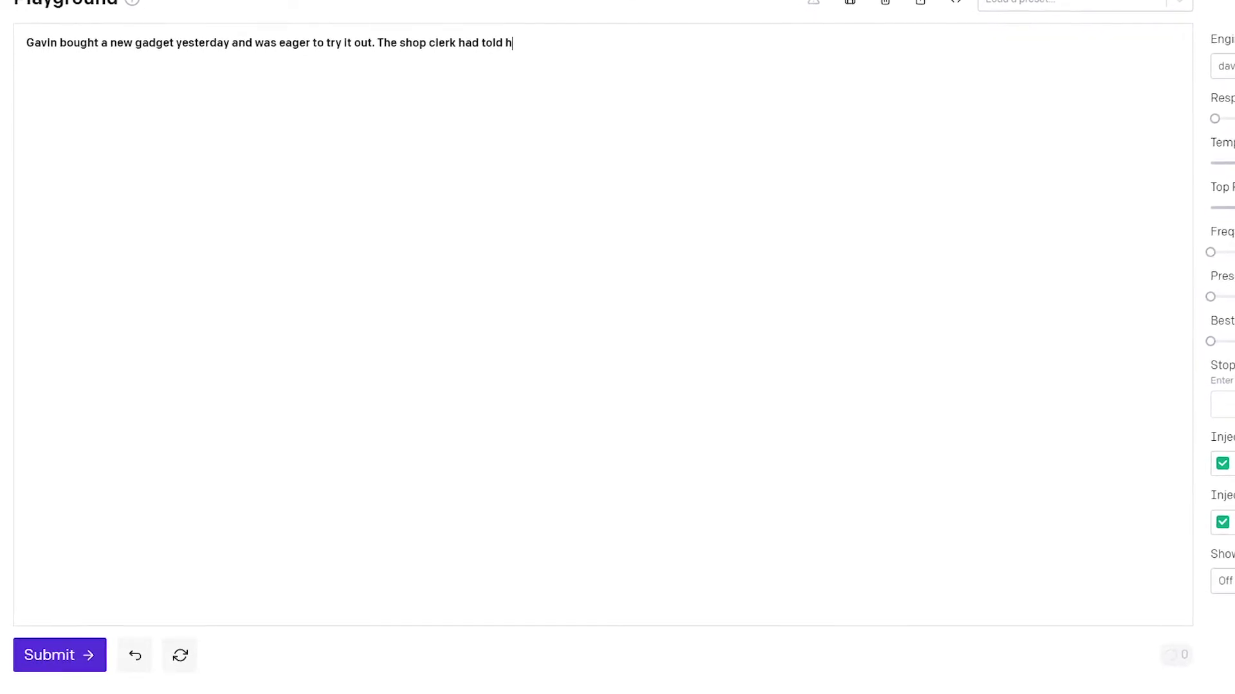
{"action": "type", "text": " the gadget was ab"}
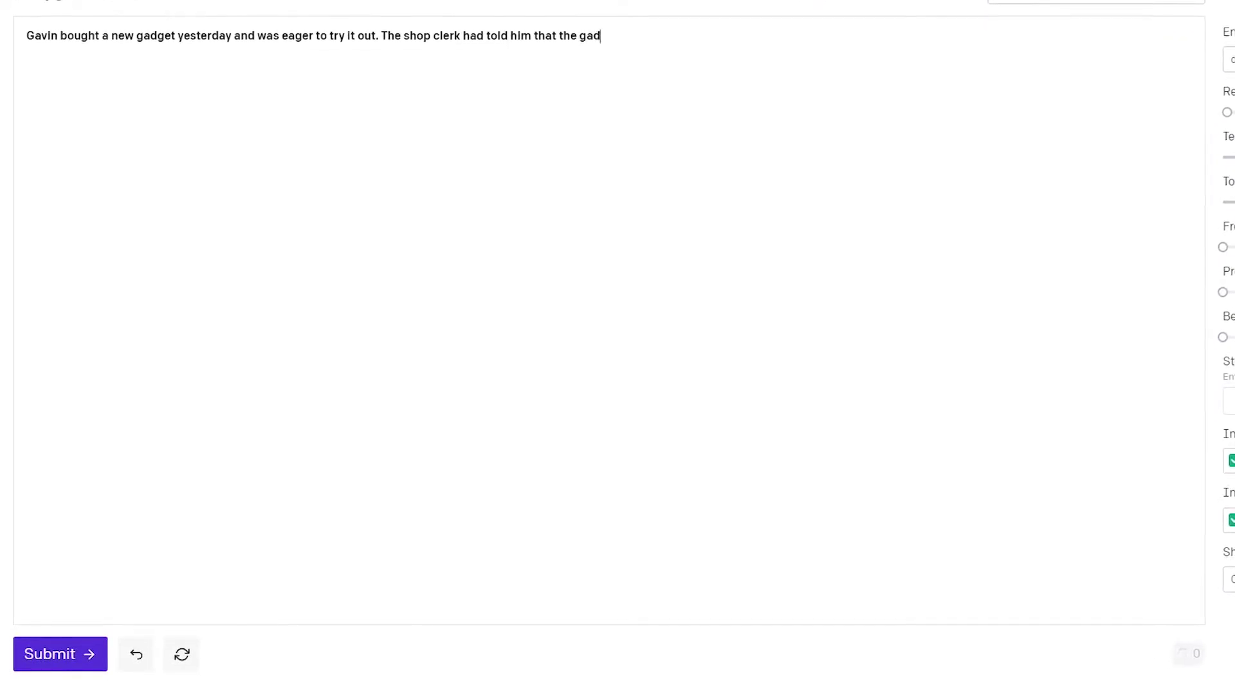
{"action": "type", "text": "le to predict the f"}
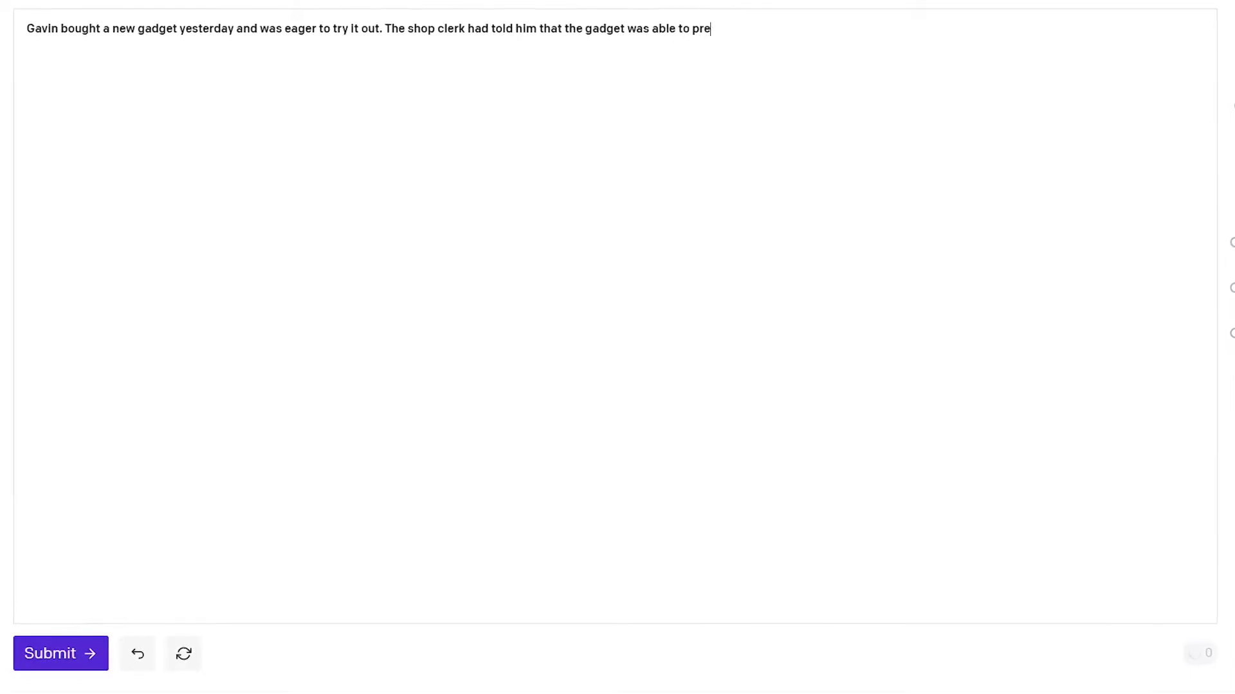
{"action": "type", "text": "uture. Pressin"}
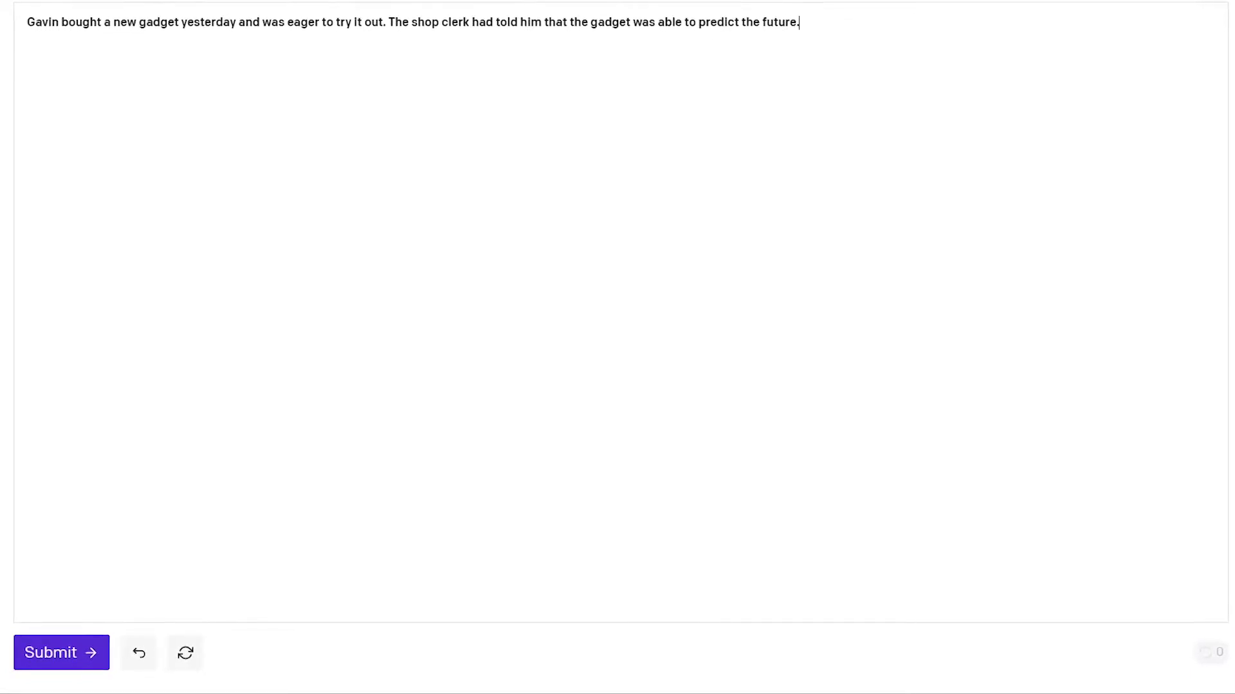
{"action": "type", "text": "g the On button"}
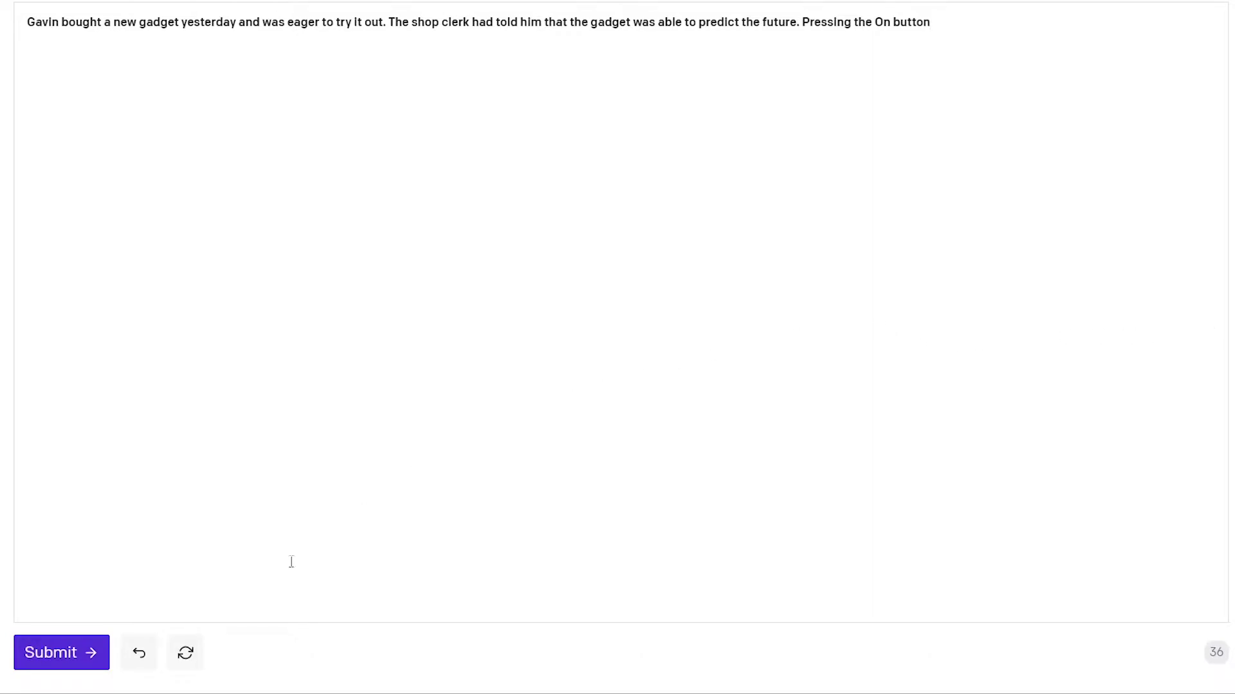
- Generate a continuation, discard it, and regenerate one where a crystal ball lights up
{"action": "left_click", "coordinate": [57, 663]}
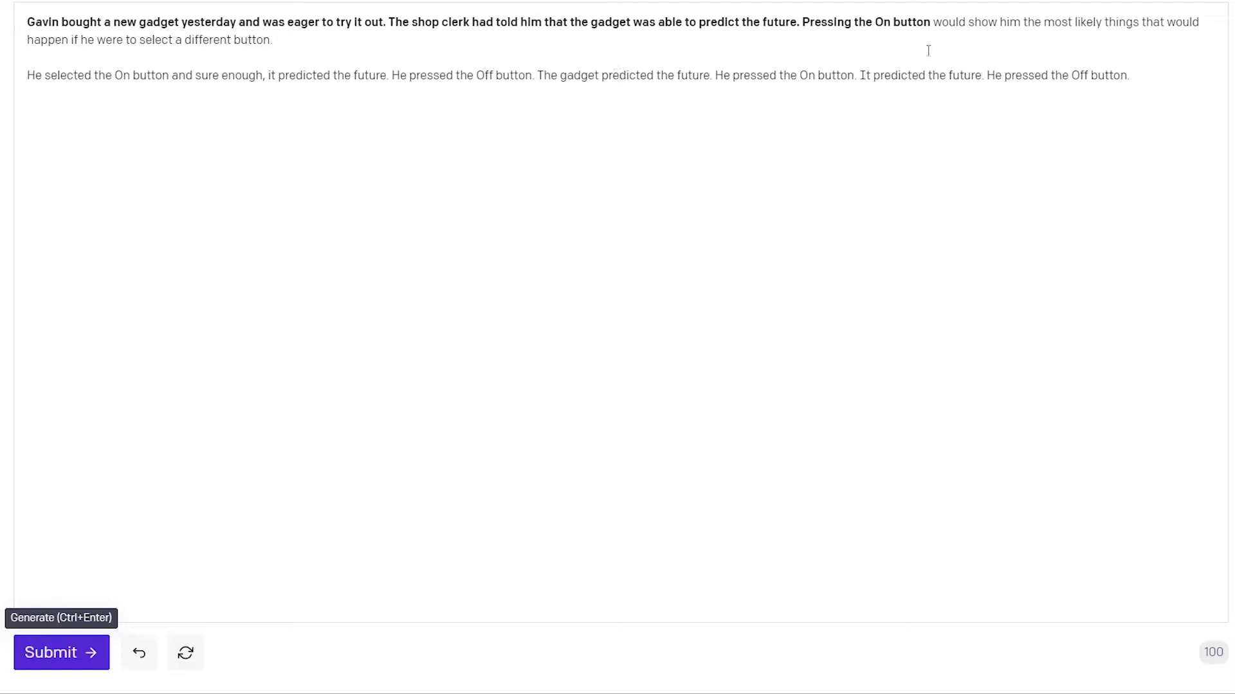
{"action": "left_click_drag", "start_coordinate": [930, 23], "coordinate": [1150, 103]}
{"action": "key", "text": "BackSpace"}
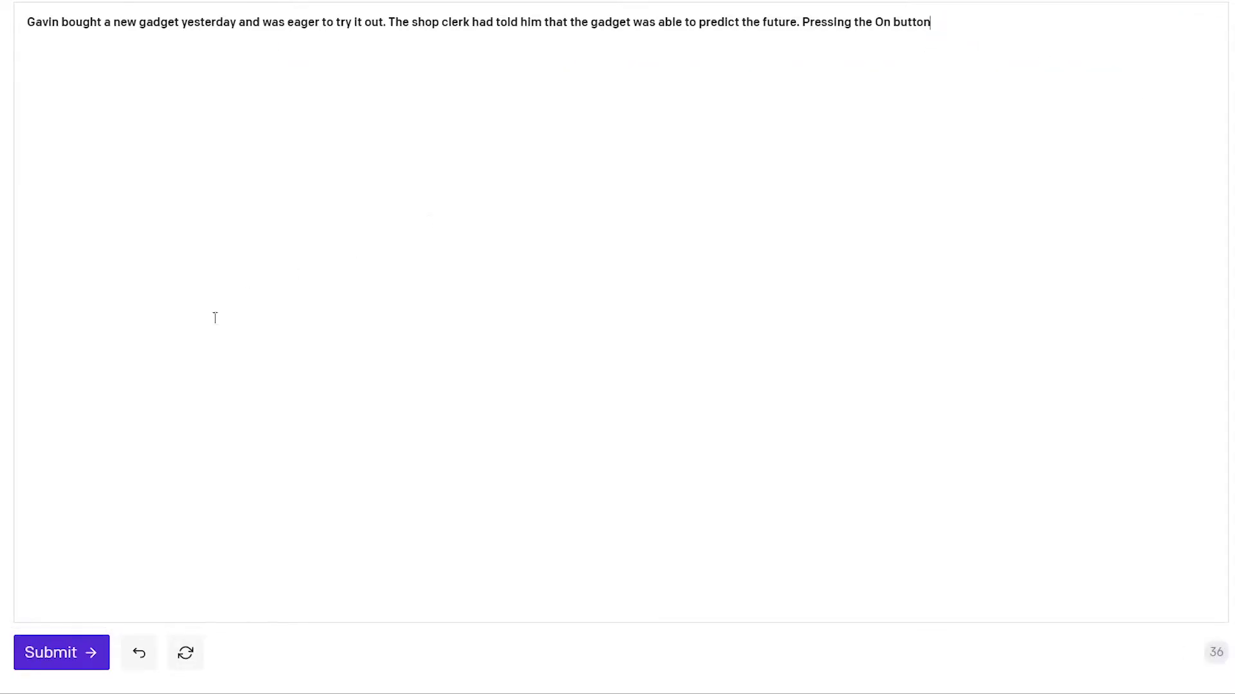
{"action": "left_click", "coordinate": [62, 655]}
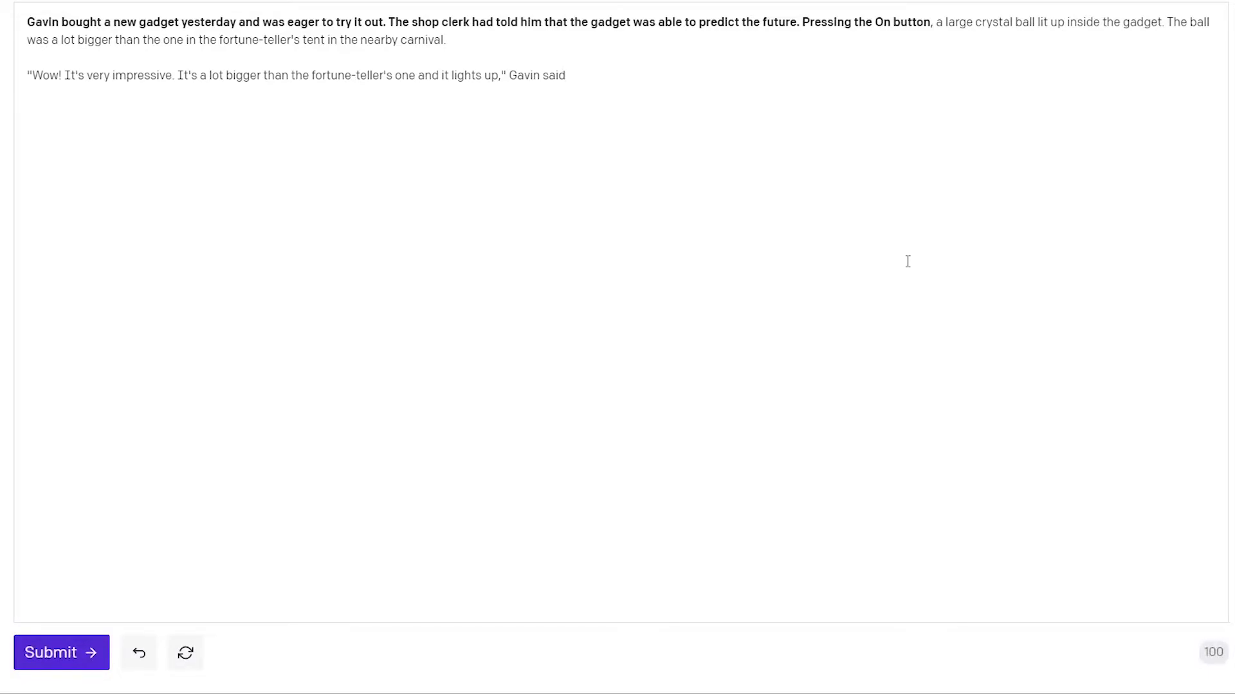
{"action": "left_click_drag", "start_coordinate": [955, 40], "coordinate": [933, 23]}
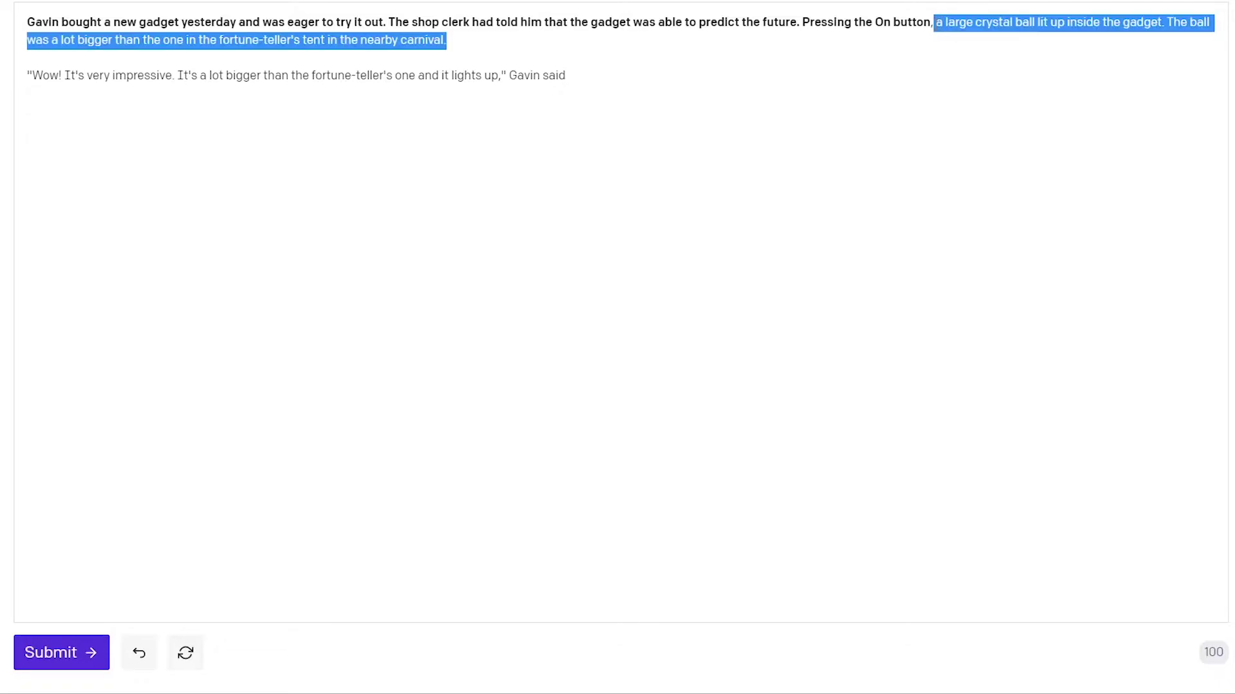
{"action": "left_click", "coordinate": [935, 36]}
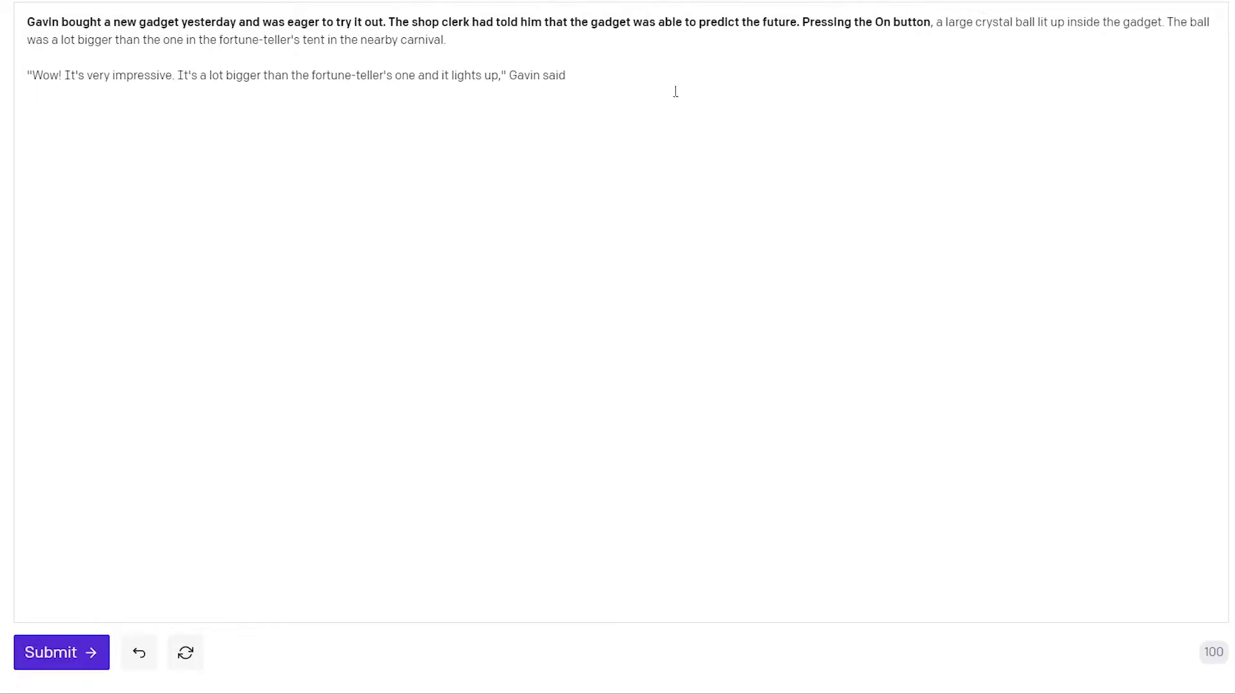
- Delete the carnival sentence after 'gadget.' and end 'Gavin said' with a period
{"action": "left_click", "coordinate": [1162, 22]}
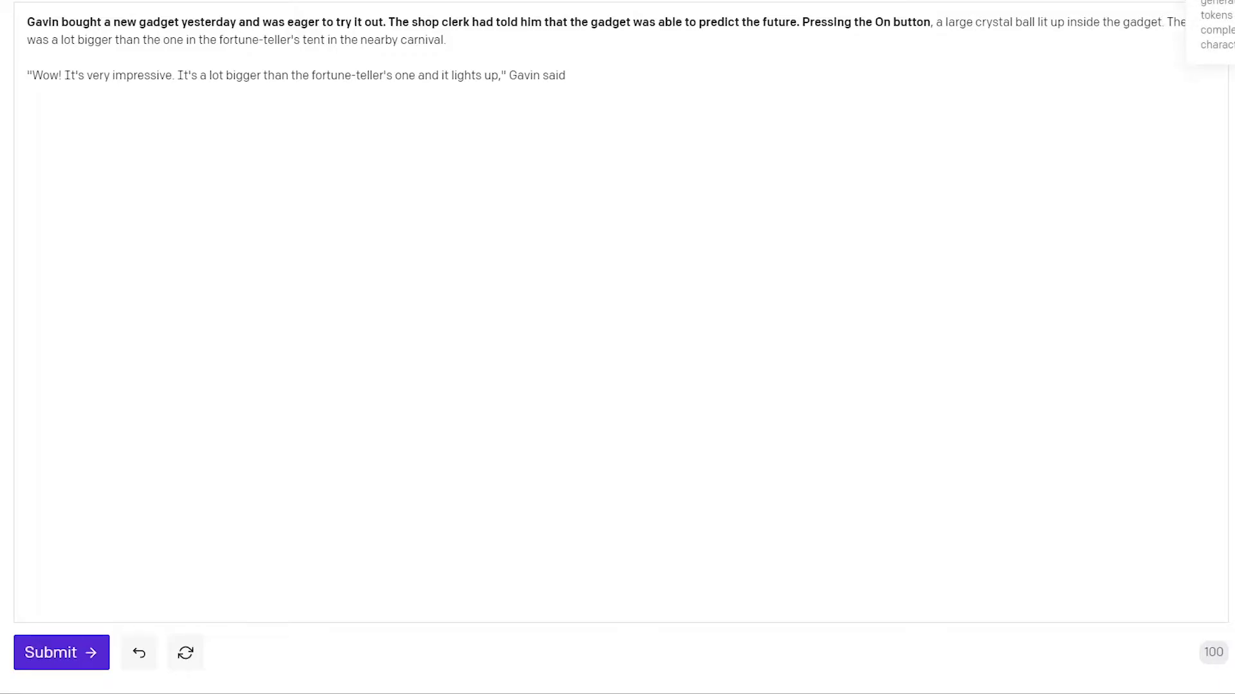
{"action": "key", "text": "Delete"}
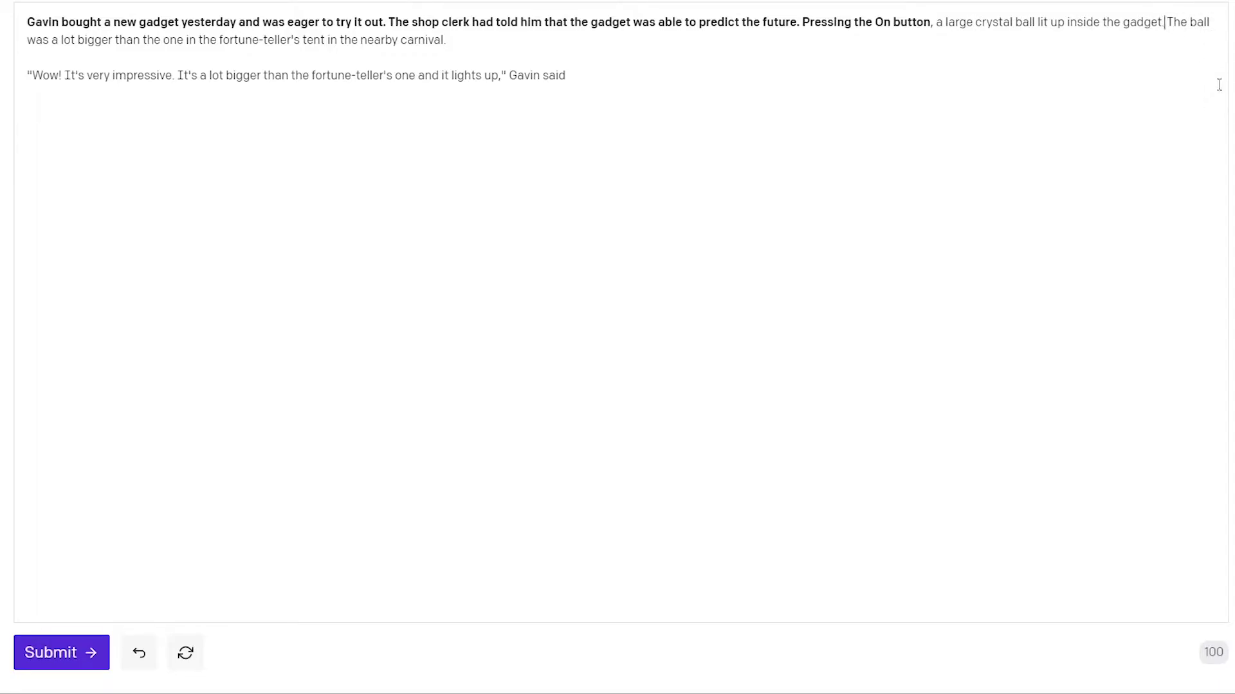
{"action": "key", "text": "shift+Down"}
{"action": "key", "text": "BackSpace"}
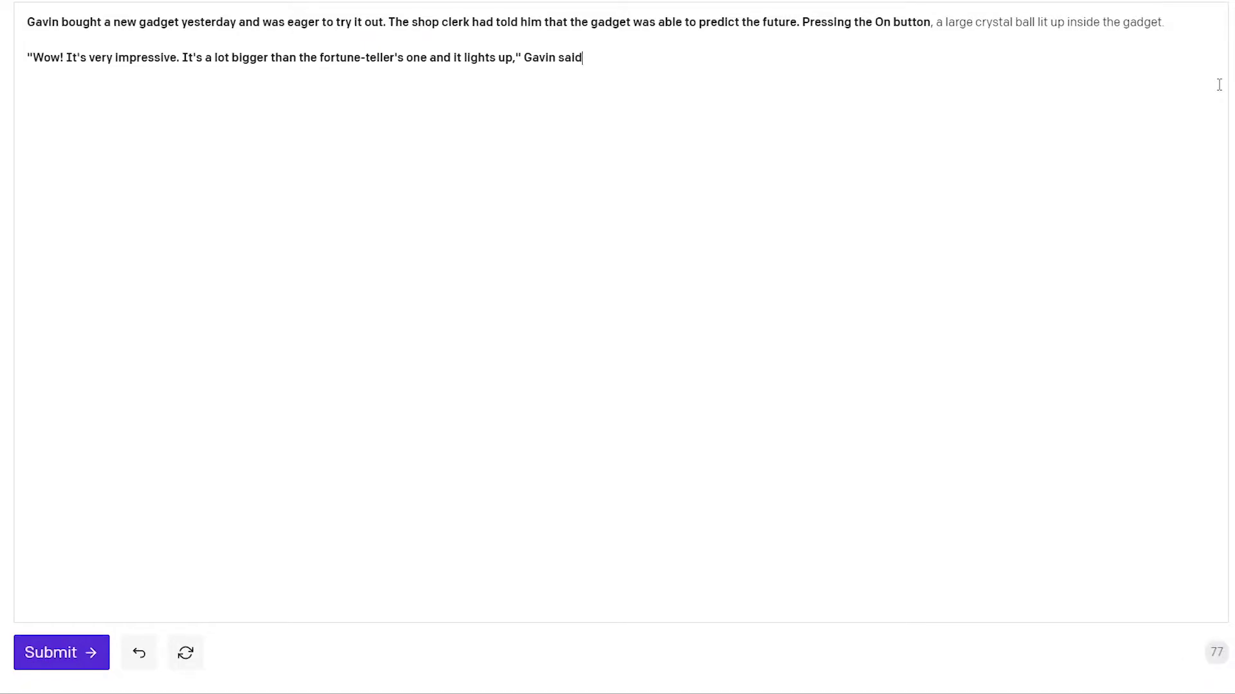
{"action": "type", "text": "."}
- Generate two more passages where Gavin's mum says his choices determine his future
{"action": "key", "text": "ctrl+Return"}
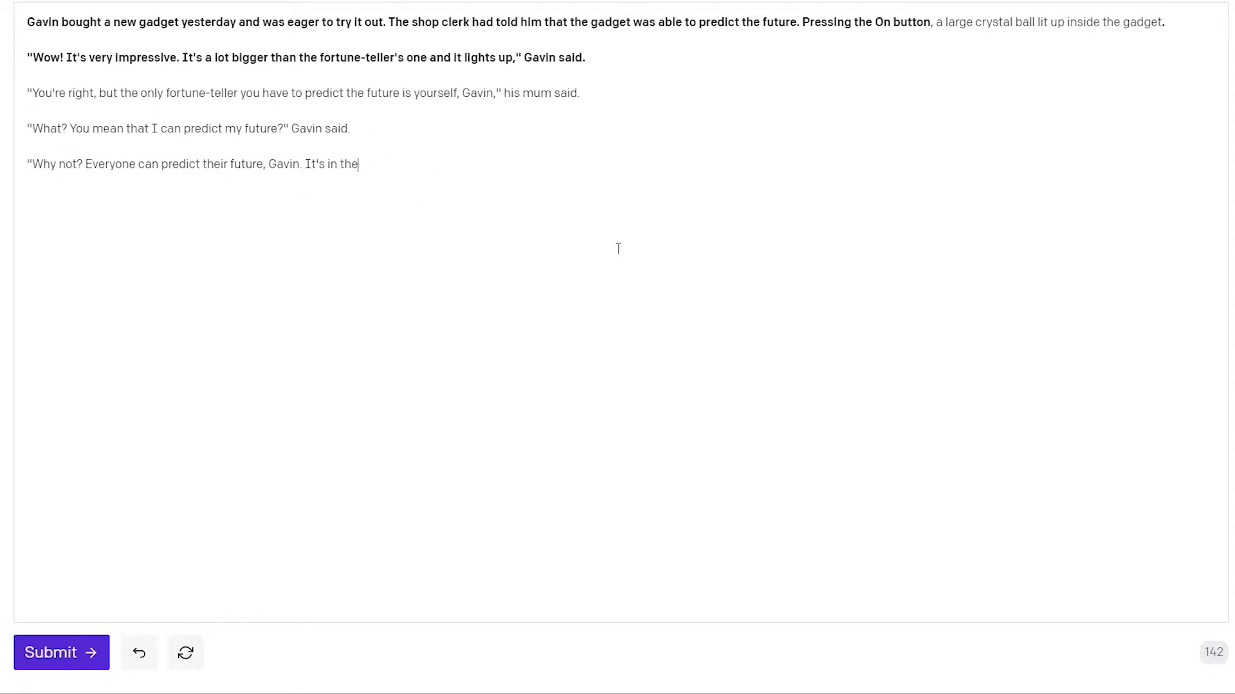
{"action": "key", "text": "ctrl+Return"}
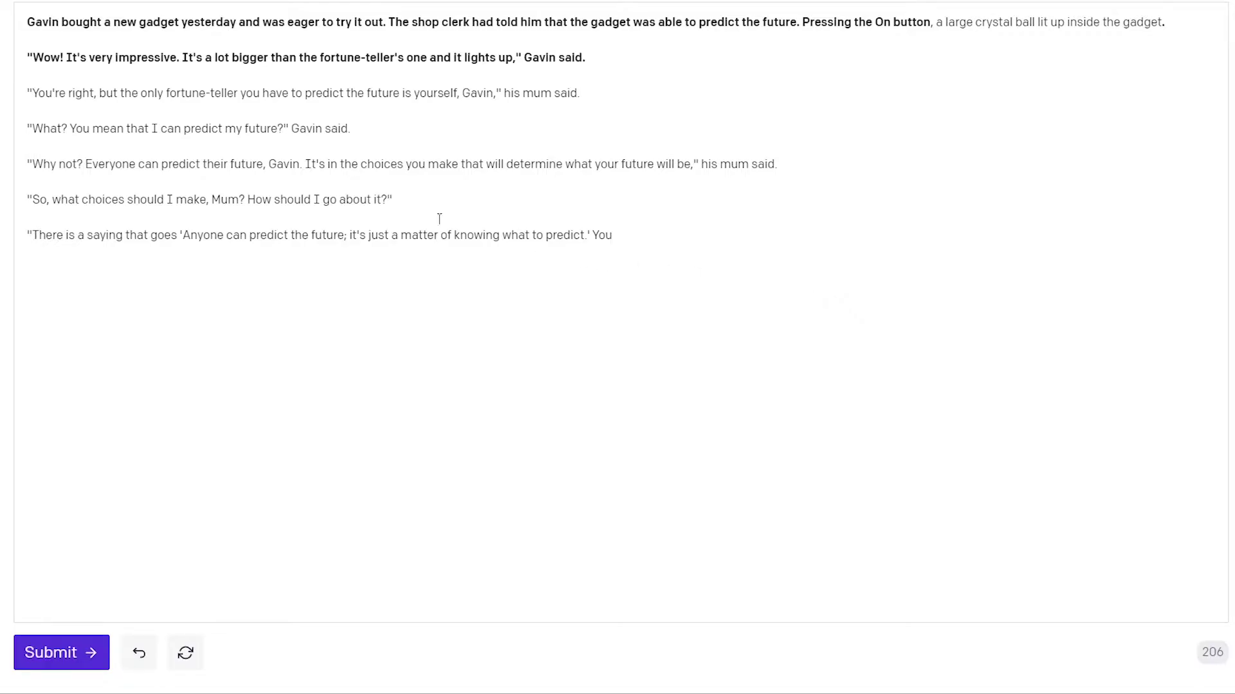
{"action": "left_click_drag", "start_coordinate": [373, 175], "coordinate": [732, 255]}
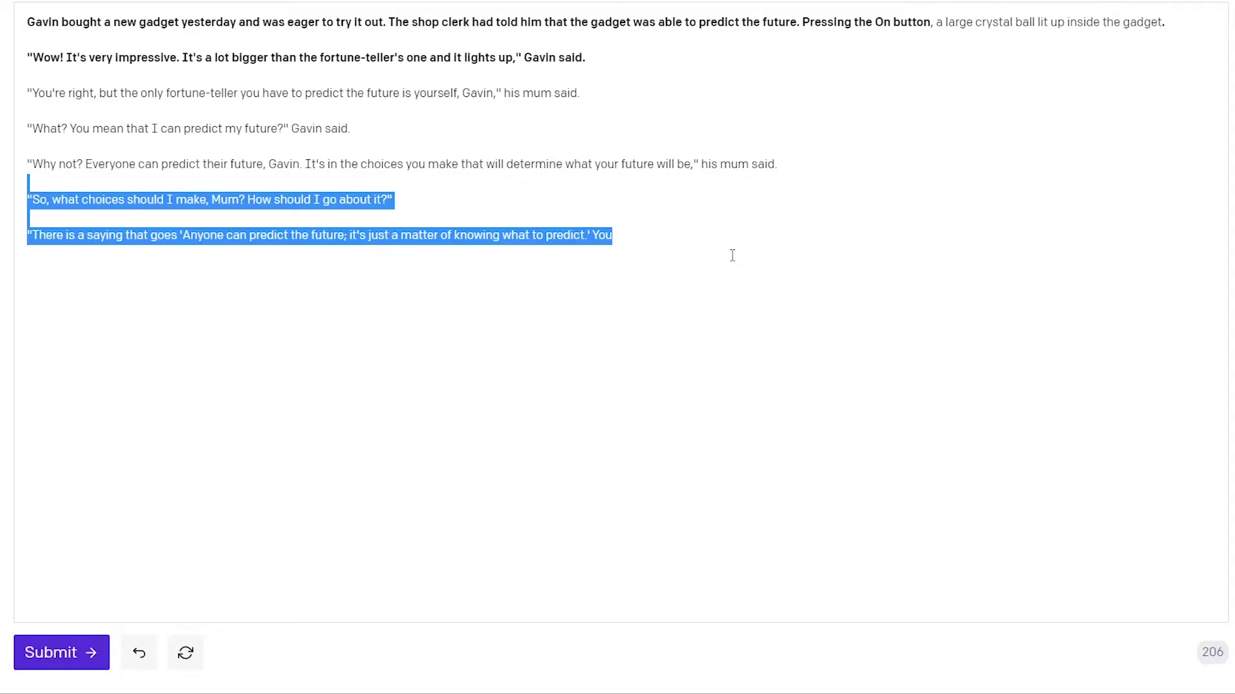
- Delete the generated paragraphs after Gavin's 'Wow!' line and regenerate the story
{"action": "left_click", "coordinate": [752, 261]}
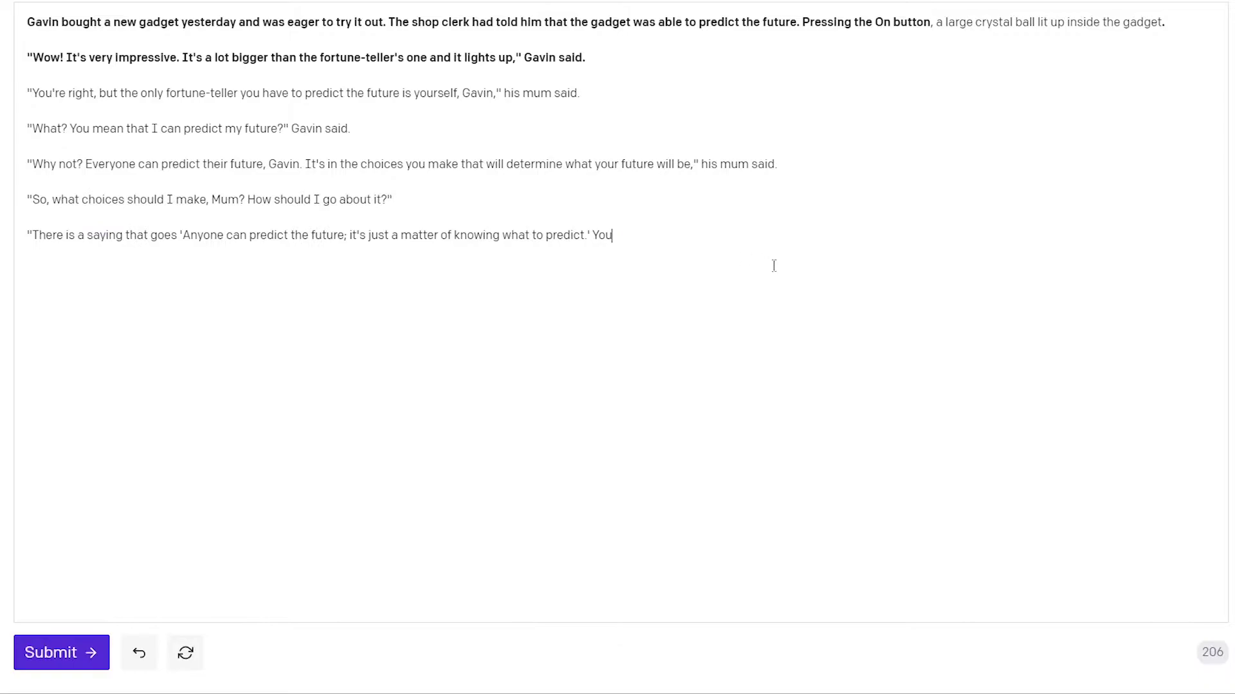
{"action": "left_click_drag", "start_coordinate": [780, 312], "coordinate": [675, 72]}
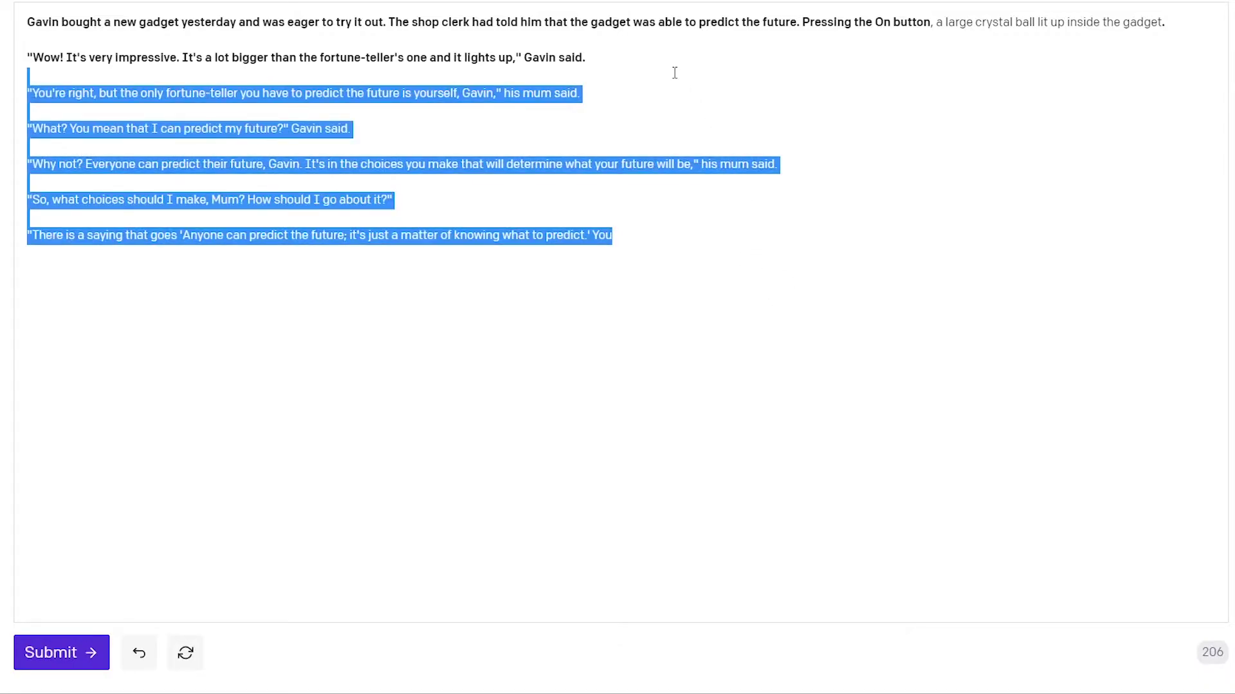
{"action": "key", "text": "BackSpace"}
{"action": "key", "text": "BackSpace"}
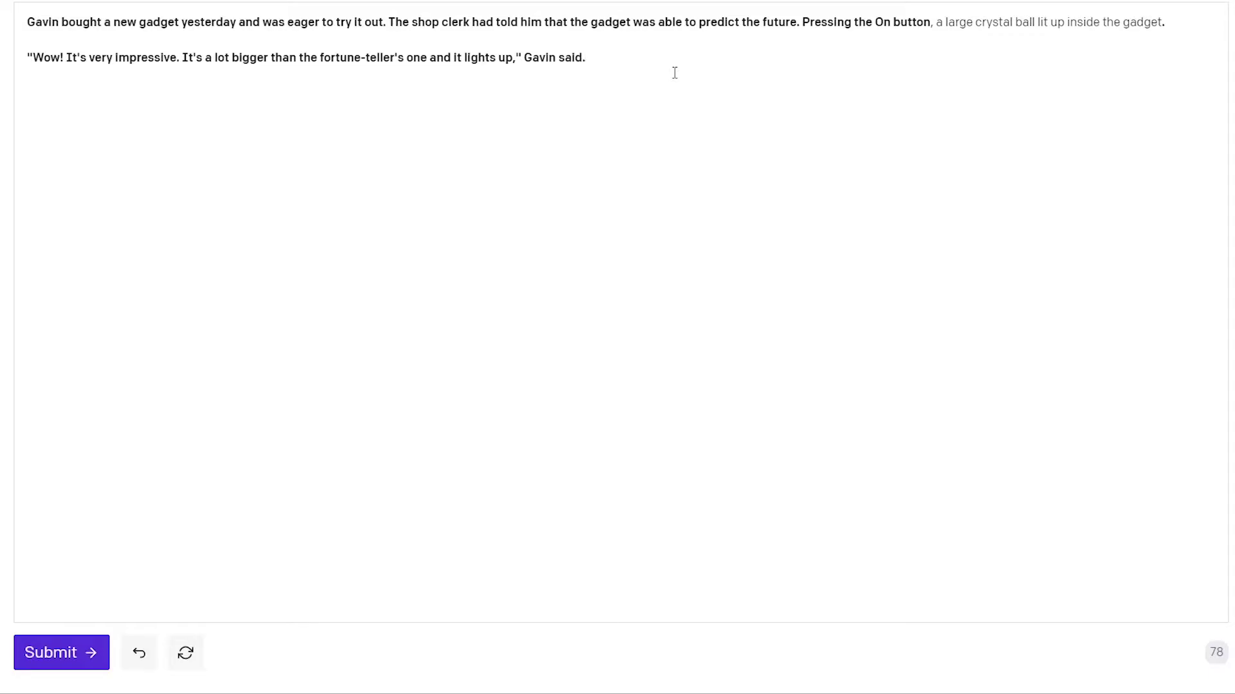
{"action": "key", "text": "ctrl+Return"}
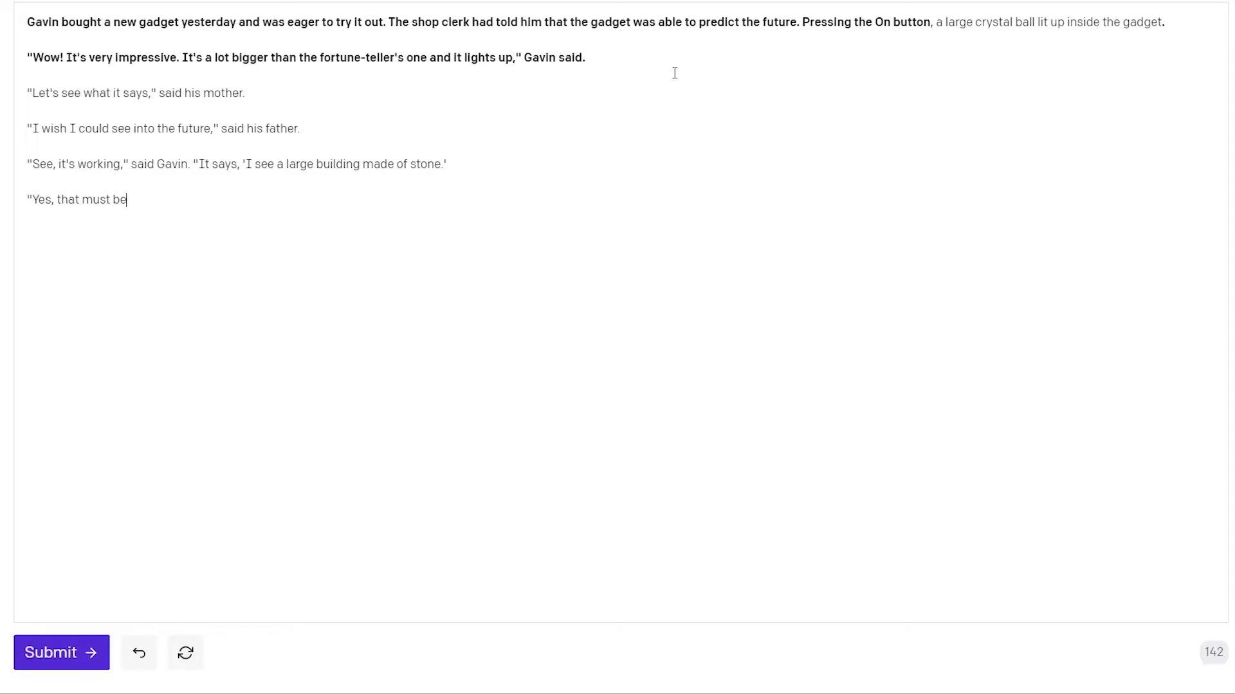
- Remove the new father continuation after 'Gavin said.' and regenerate, bringing in Jack
{"action": "left_click_drag", "start_coordinate": [674, 73], "coordinate": [595, 77]}
{"action": "key", "text": "End"}
{"action": "key", "text": "ctrl+shift+Left"}
{"action": "key", "text": "ctrl+shift+Left"}
{"action": "key", "text": "Home"}
{"action": "key", "text": "ctrl+shift+End"}
{"action": "key", "text": "Delete"}
{"action": "key", "text": "ctrl+Return"}
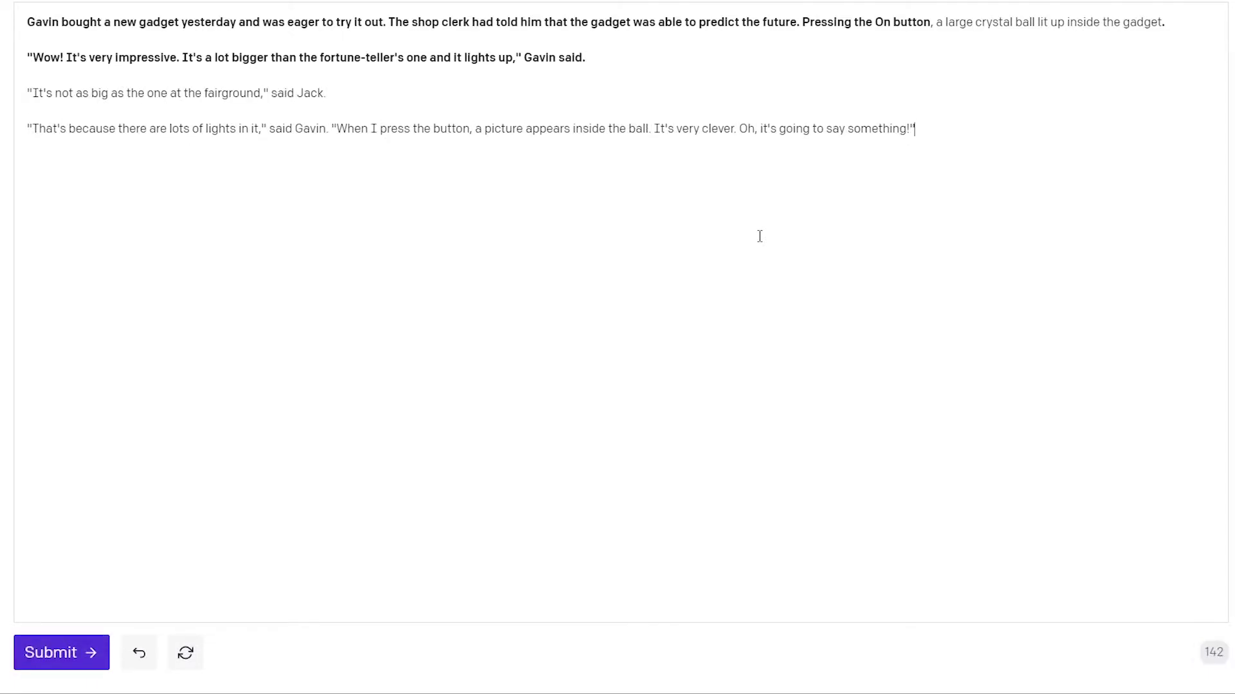
{"action": "key", "text": "Up"}
{"action": "key", "text": "Up"}
{"action": "key", "text": "Up"}
- Add 'Gavin invited Jack over for the first try.' and start a new paragraph at 'Pressing'
{"action": "key", "text": "ctrl+shift+Left"}
{"action": "key", "text": "Right"}
{"action": "type", "text": "."}
{"action": "type", "text": "He"}
{"action": "key", "text": "BackSpace"}
{"action": "key", "text": "BackSpace"}
{"action": "type", "text": "Gavin invited Jac"}
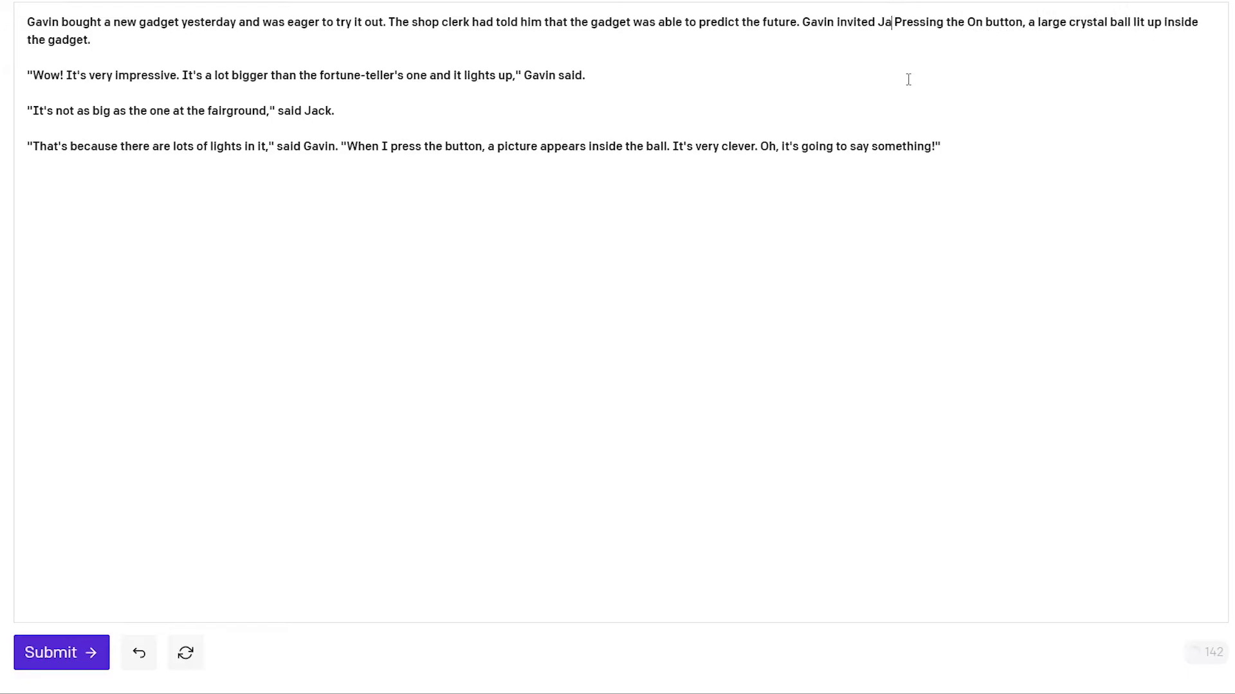
{"action": "type", "text": "k over for"}
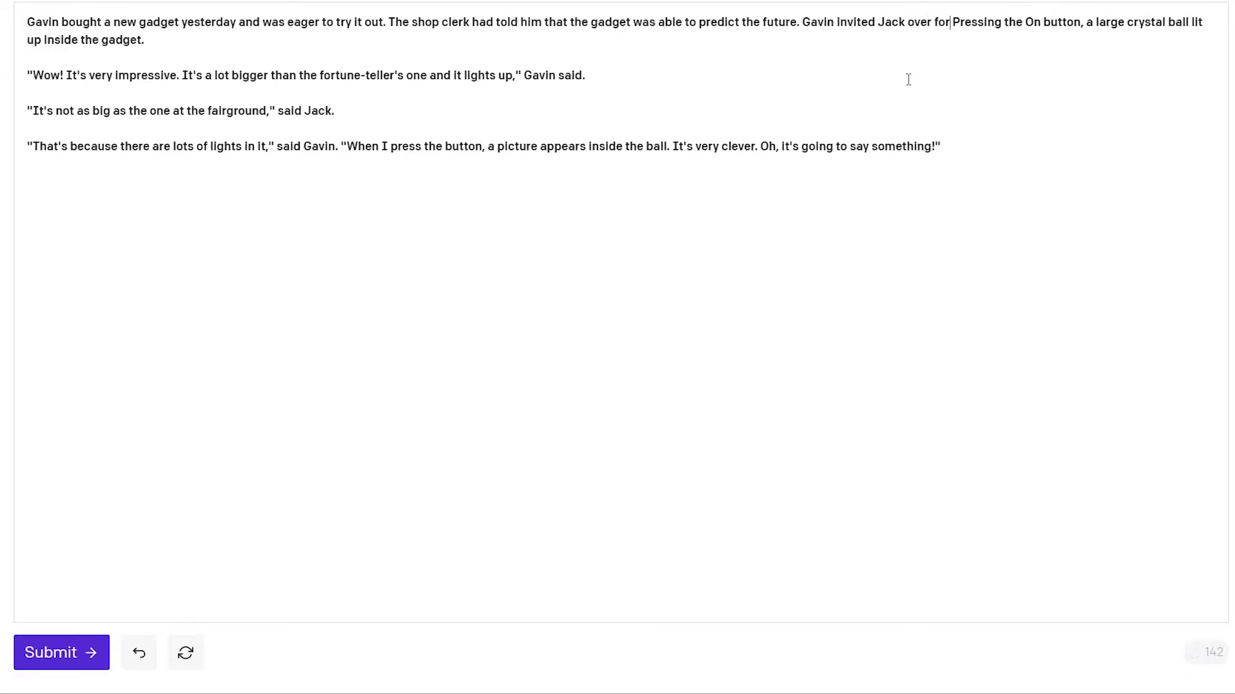
{"action": "type", "text": "the first try."}
{"action": "key", "text": "Delete"}
{"action": "key", "text": "Return"}
{"action": "key", "text": "Return"}
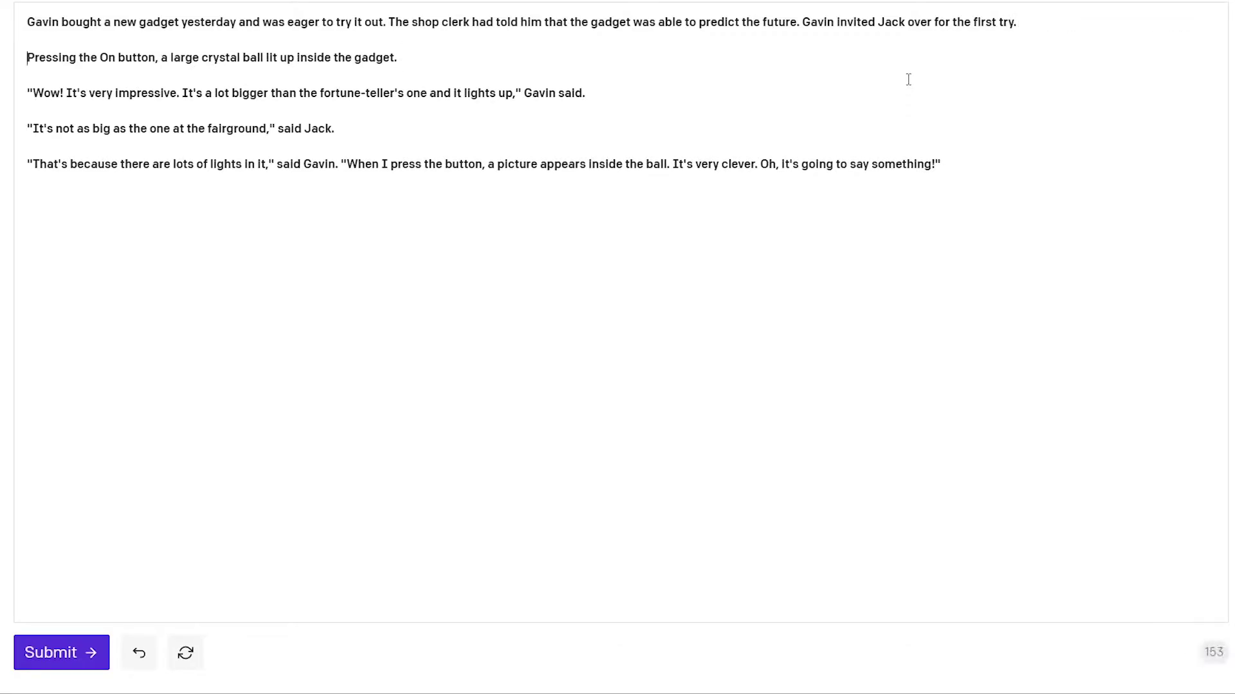
- Add the sentence 'Jack was sceptical, but he kept quiet.'
{"action": "type", "text": "Jack was sceptical"}
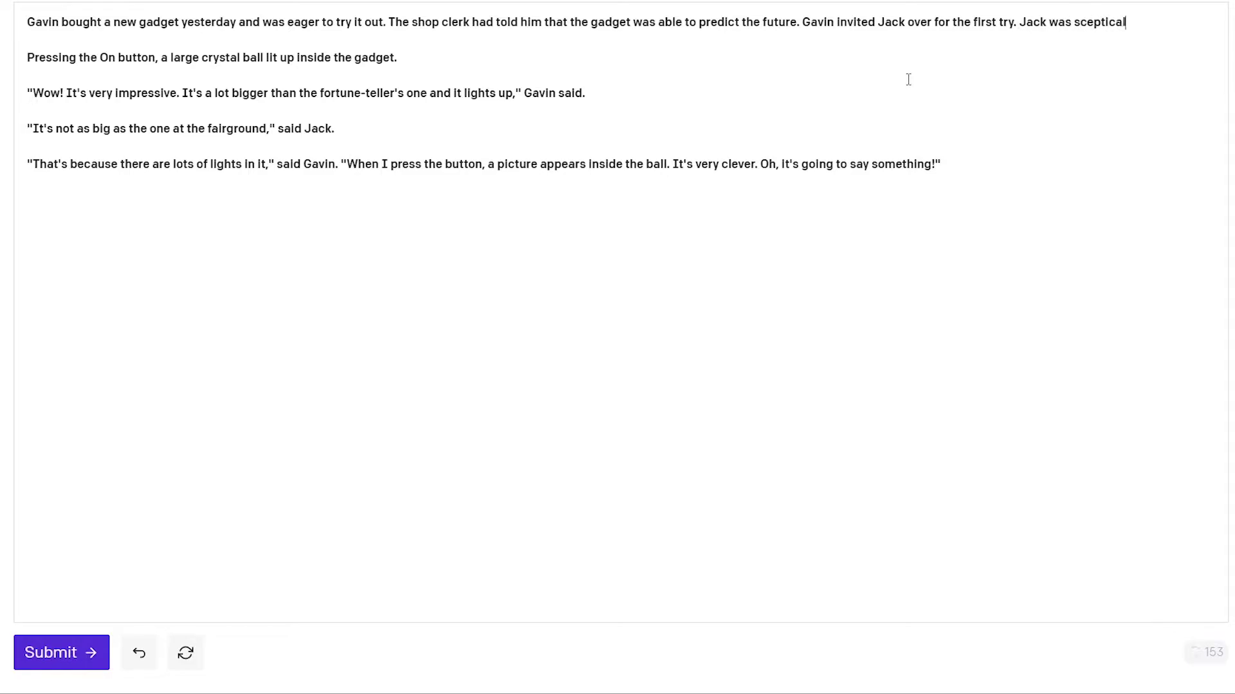
{"action": "type", "text": ", but he kept que"}
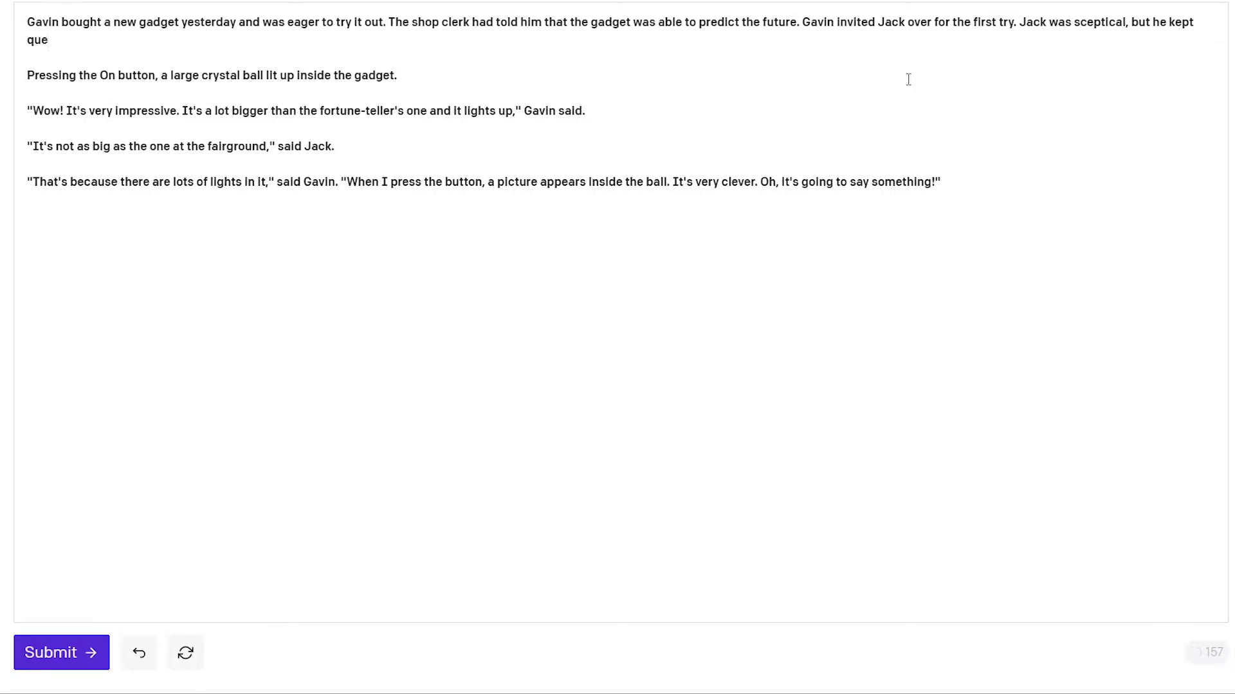
{"action": "key", "text": "BackSpace"}
{"action": "type", "text": "iet."}
{"action": "left_click_drag", "start_coordinate": [1021, 23], "coordinate": [1033, 40]}
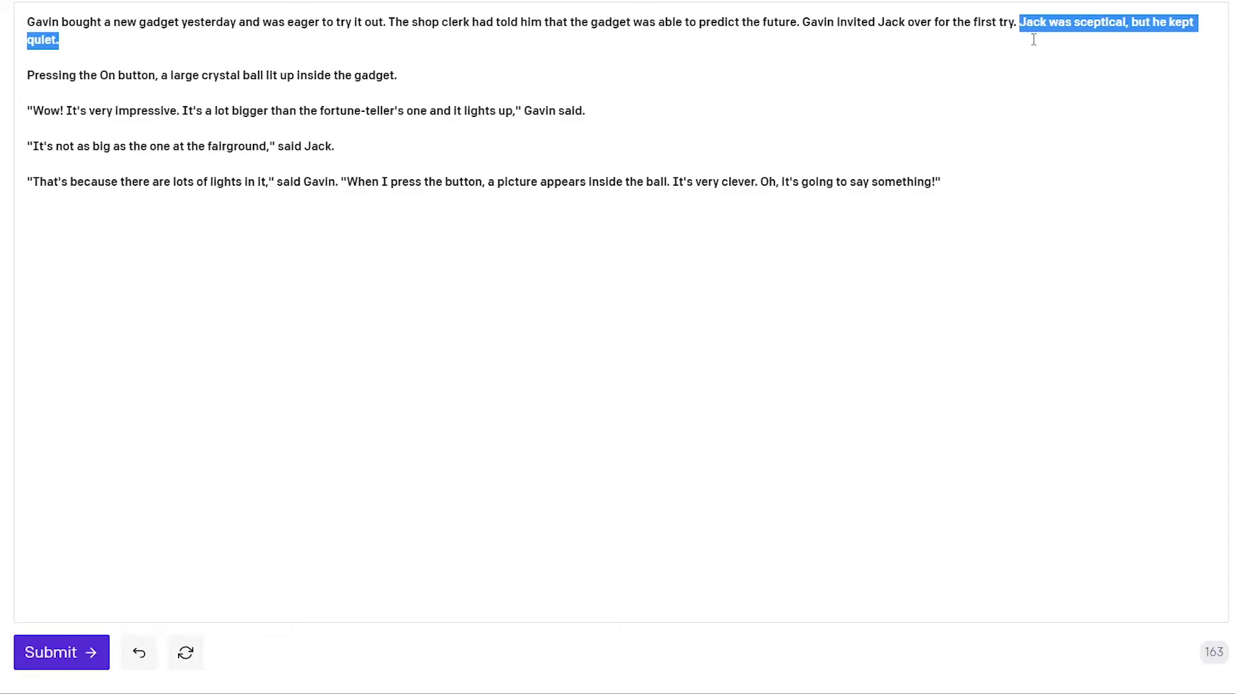
{"action": "left_click", "coordinate": [145, 222]}
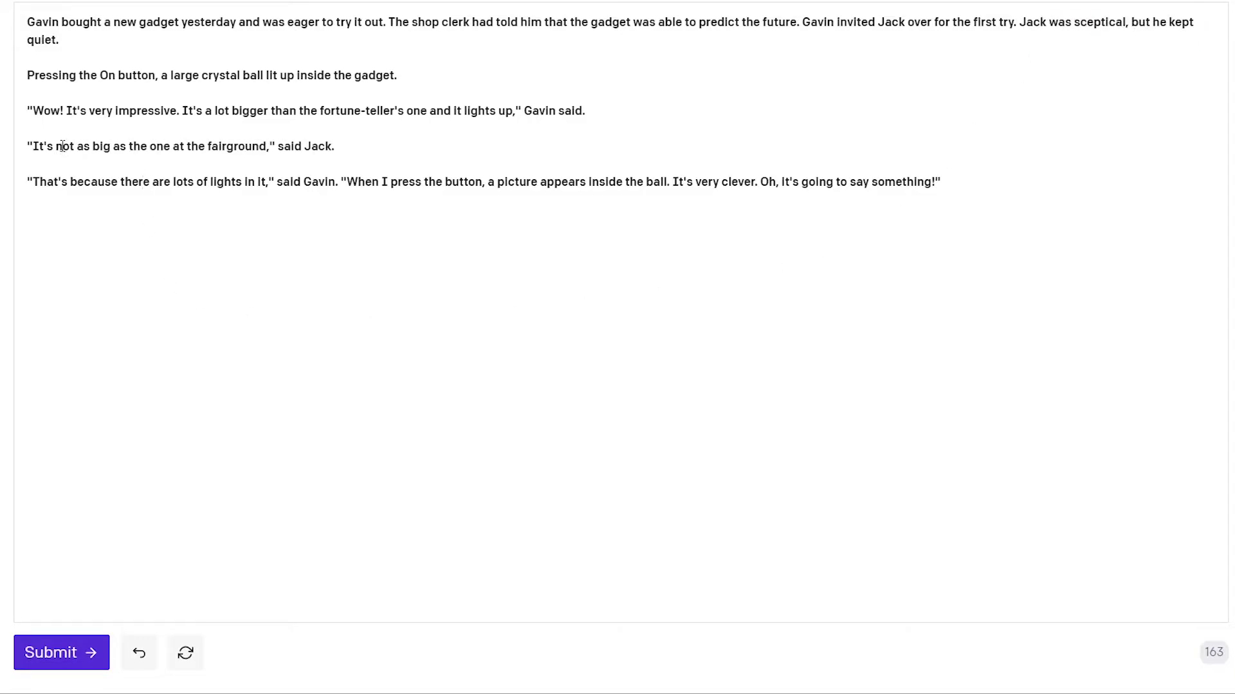
- Generate the next part from the story's end, where the gadget predicts 'The future will be full of surprises.'
{"action": "left_click_drag", "start_coordinate": [64, 146], "coordinate": [366, 146]}
{"action": "left_click", "coordinate": [386, 156]}
{"action": "left_click", "coordinate": [1006, 193]}
{"action": "key", "text": "ctrl+Return"}
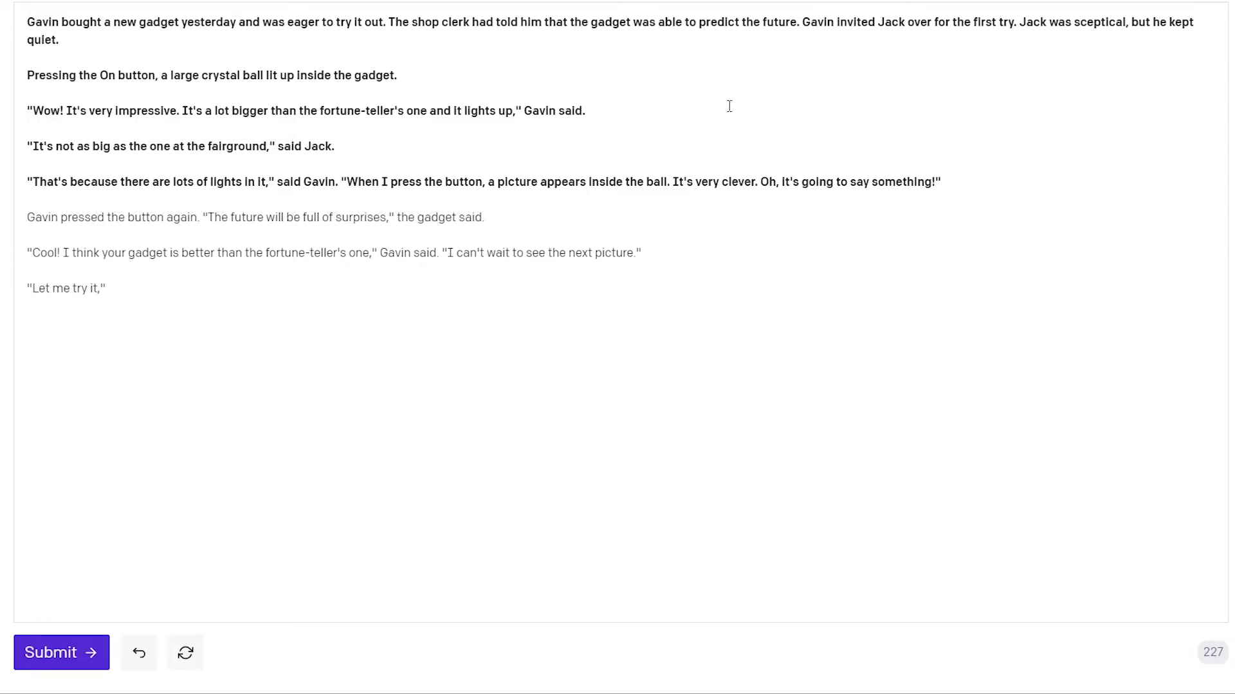
- Cut Gavin's 'Cool!' remark so the line reads 'I can't wait to see the next picture,' Gavin said
{"action": "mouse_move", "coordinate": [380, 252]}
{"action": "left_mouse_down"}
{"action": "mouse_move", "coordinate": [26, 253]}
{"action": "mouse_move", "coordinate": [479, 254]}
{"action": "mouse_move", "coordinate": [386, 253]}
{"action": "left_mouse_up"}
{"action": "left_click", "coordinate": [443, 253]}
{"action": "key", "text": "shift+Home"}
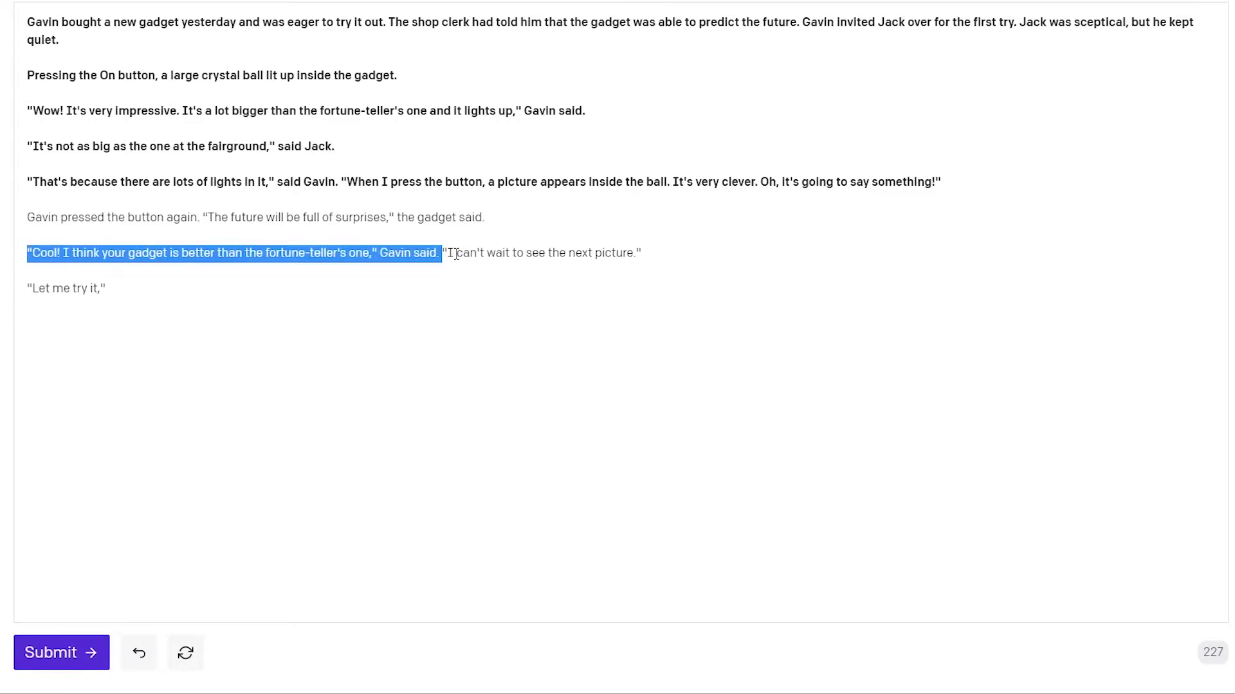
{"action": "key", "text": "BackSpace"}
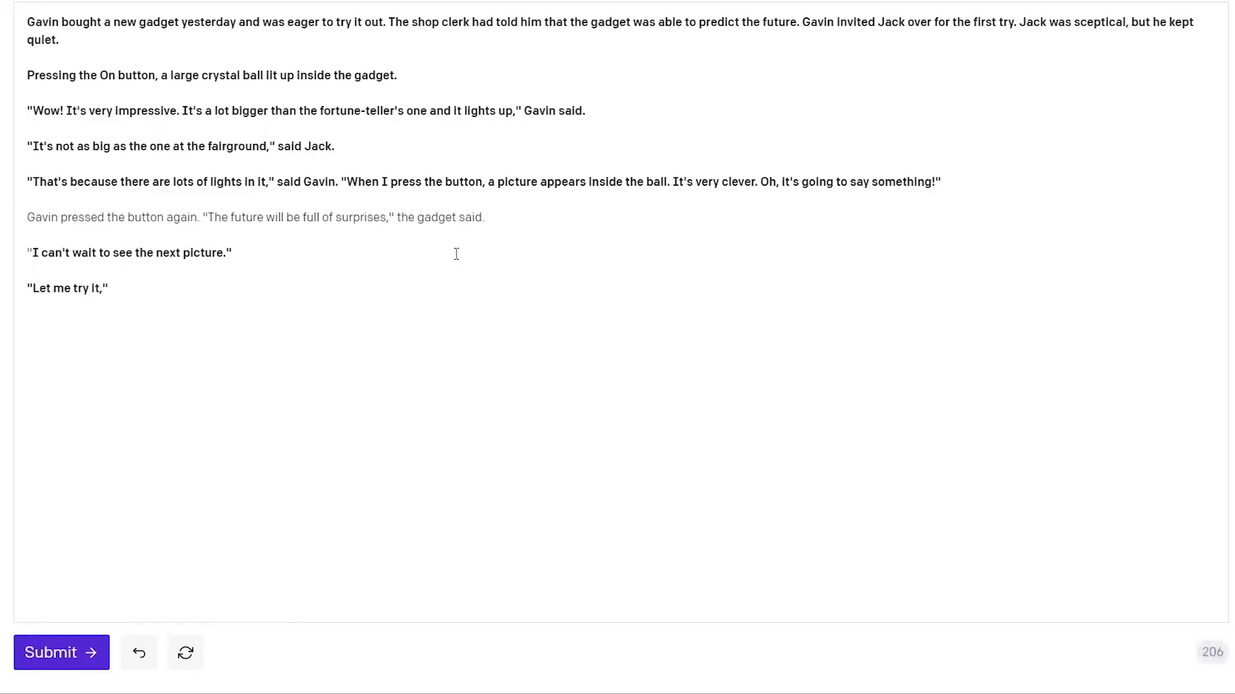
{"action": "left_click", "coordinate": [454, 245]}
{"action": "type", "text": "Gavin s"}
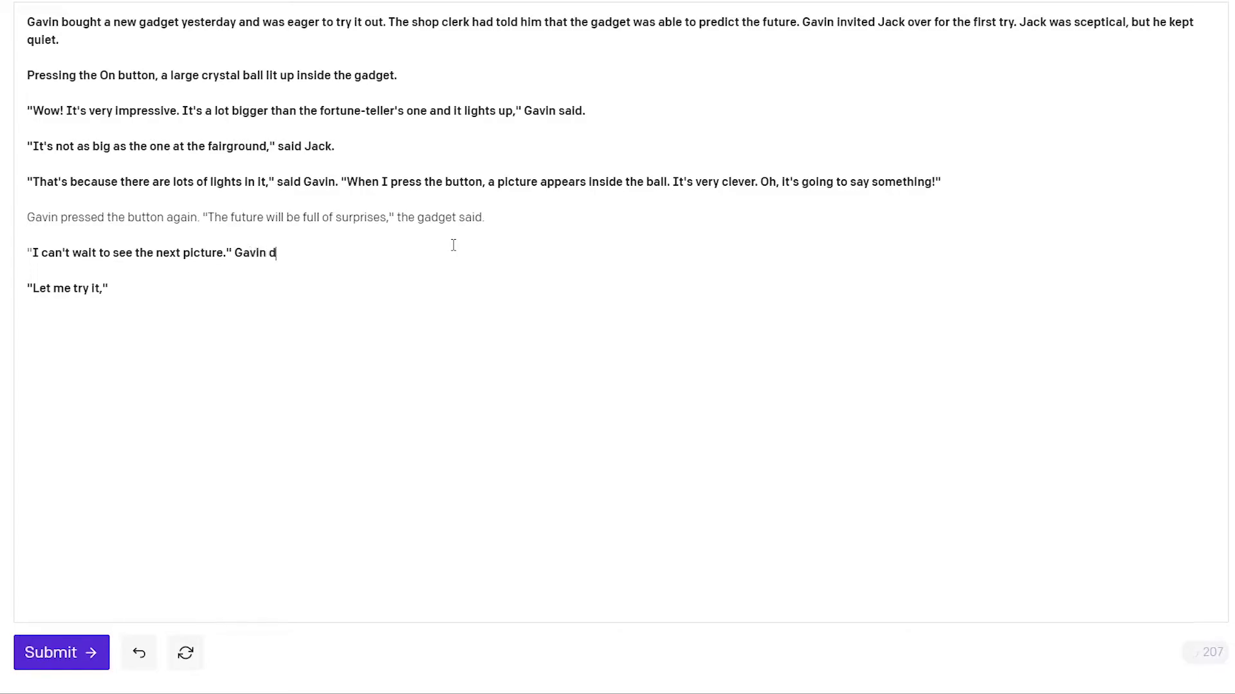
{"action": "type", "text": "aid."}
{"action": "key", "text": "Left"}
{"action": "key", "text": "Left"}
{"action": "key", "text": "BackSpace"}
{"action": "type", "text": ","}
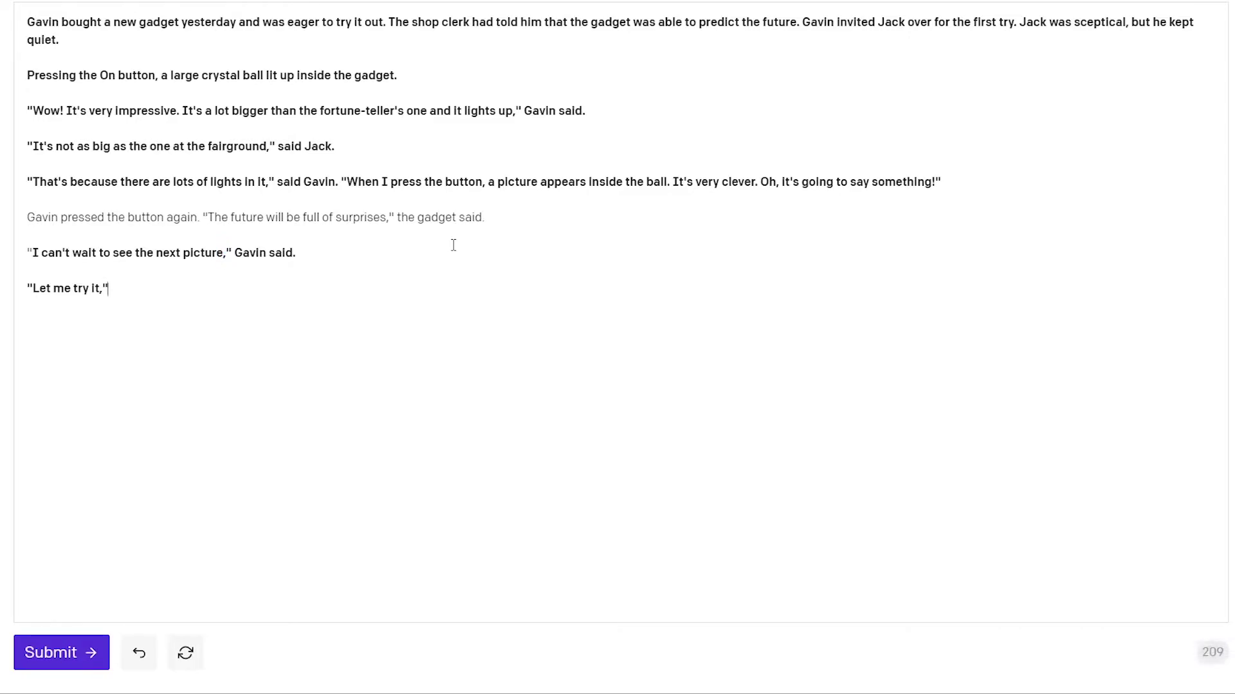
- Delete the 'Let me try it,' line and regenerate, giving Jack's 'only a toy' reply
{"action": "key", "text": "shift+Home"}
{"action": "key", "text": "BackSpace"}
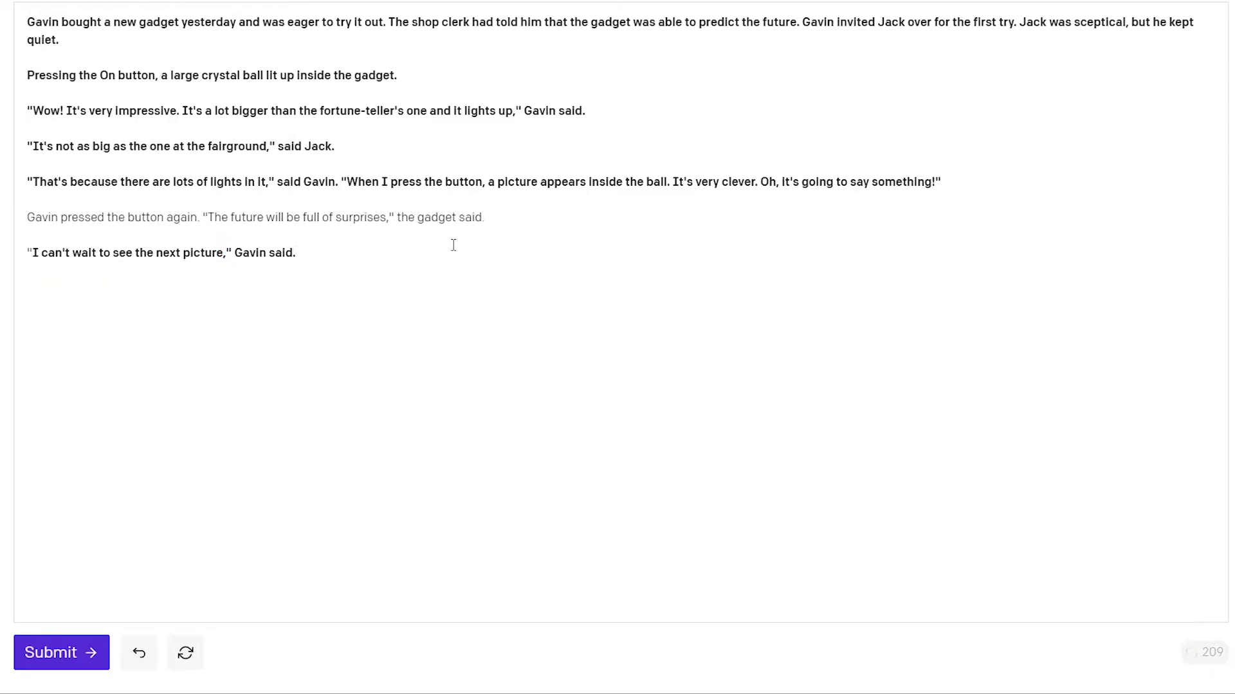
{"action": "key", "text": "ctrl+Return"}
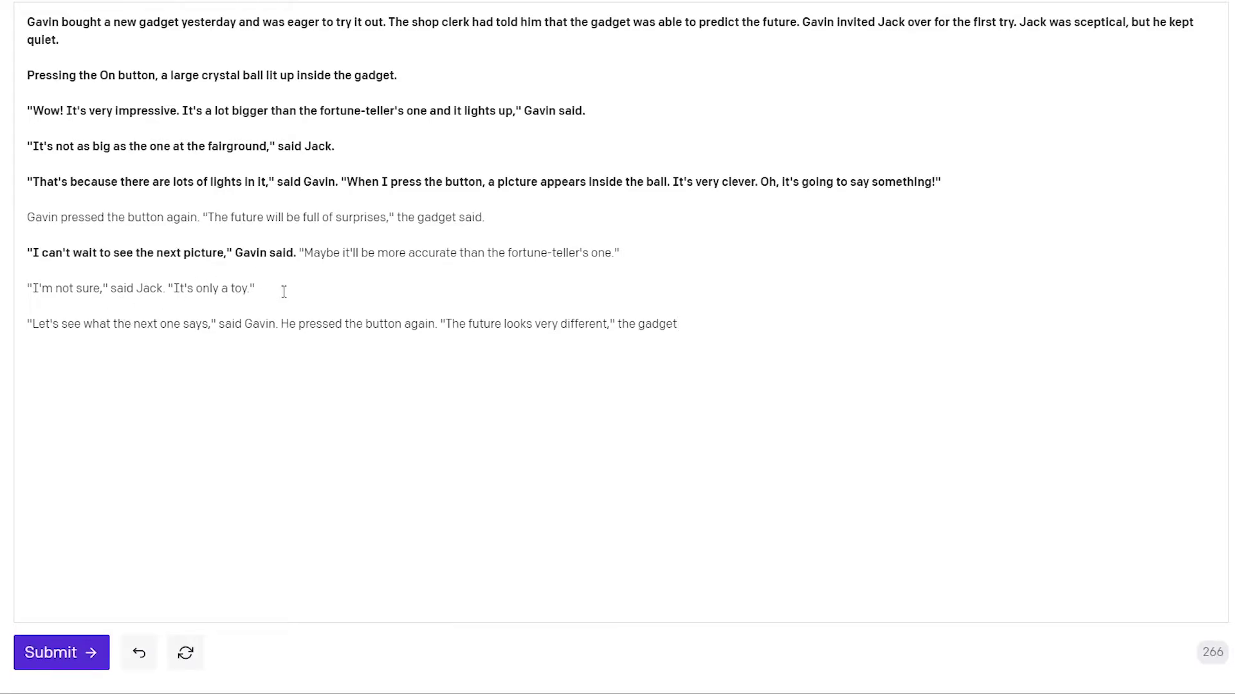
{"action": "left_click_drag", "start_coordinate": [275, 287], "coordinate": [7, 303]}
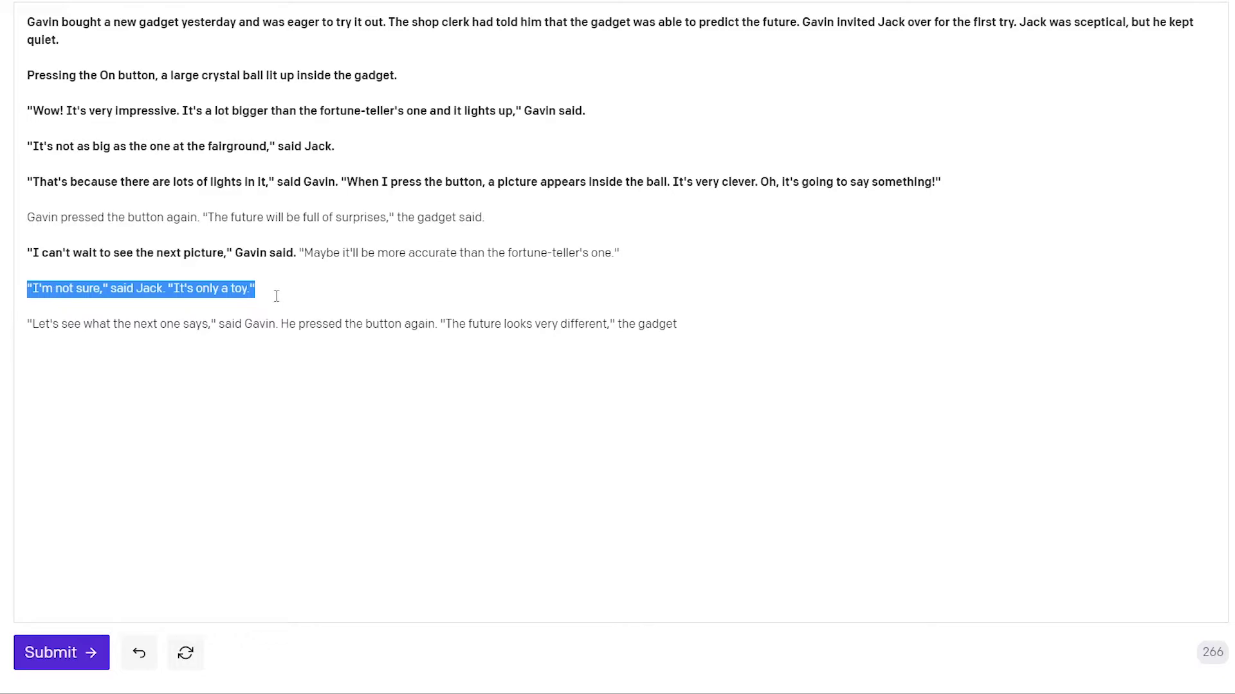
- Replace 'He' with 'Gavin' on the last line and generate Jack's bored reply and the gadget's prediction
{"action": "left_click_drag", "start_coordinate": [876, 22], "coordinate": [1025, 22]}
{"action": "left_click", "coordinate": [313, 285]}
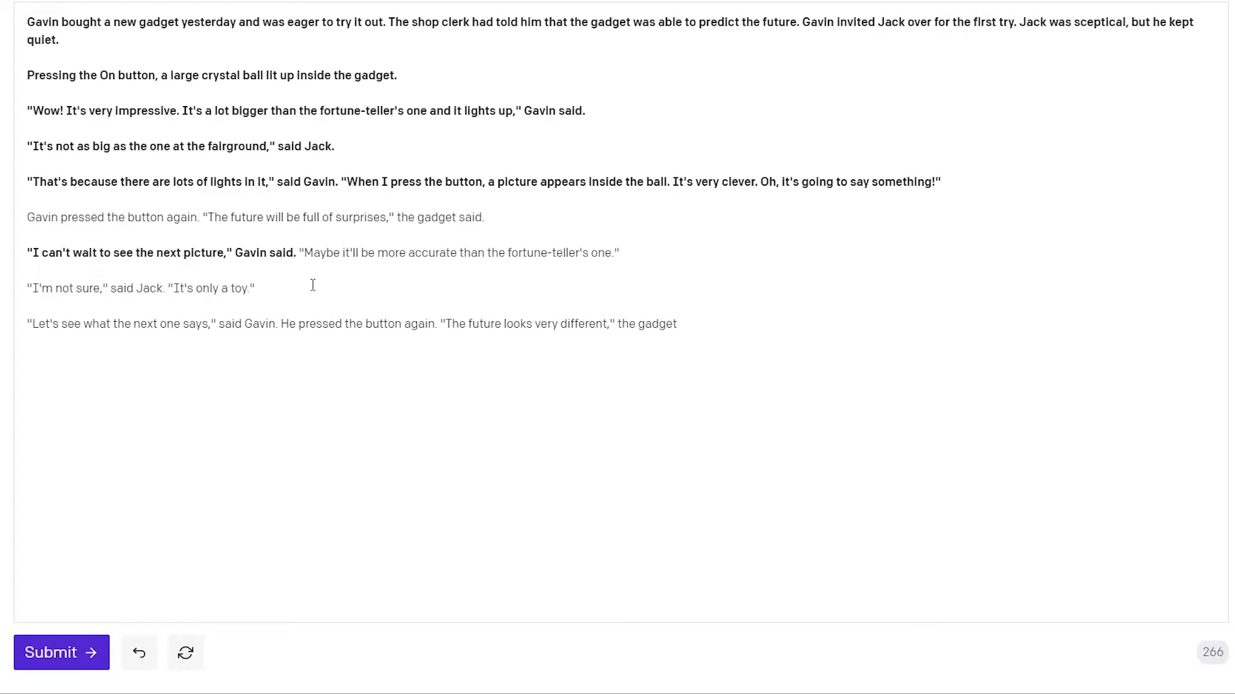
{"action": "left_click_drag", "start_coordinate": [292, 287], "coordinate": [25, 288]}
{"action": "left_click", "coordinate": [369, 283]}
{"action": "left_click_drag", "start_coordinate": [233, 253], "coordinate": [23, 253]}
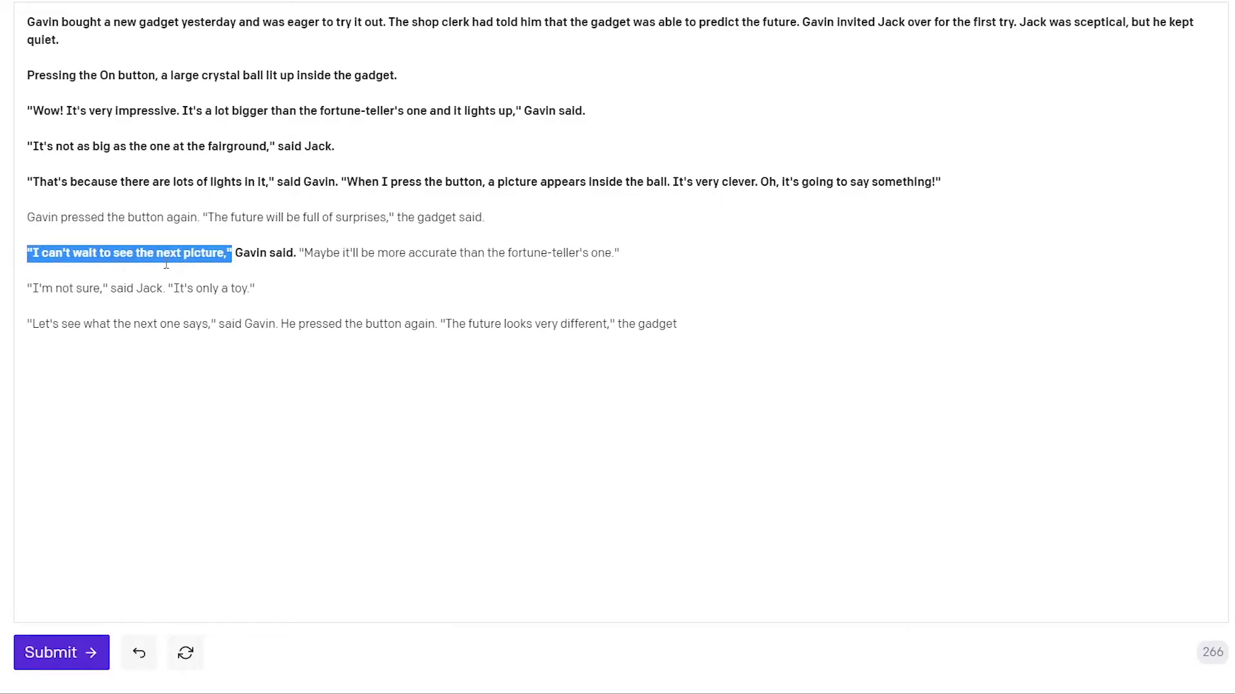
{"action": "left_click", "coordinate": [285, 326]}
{"action": "key", "text": "Right"}
{"action": "key", "text": "shift+Home"}
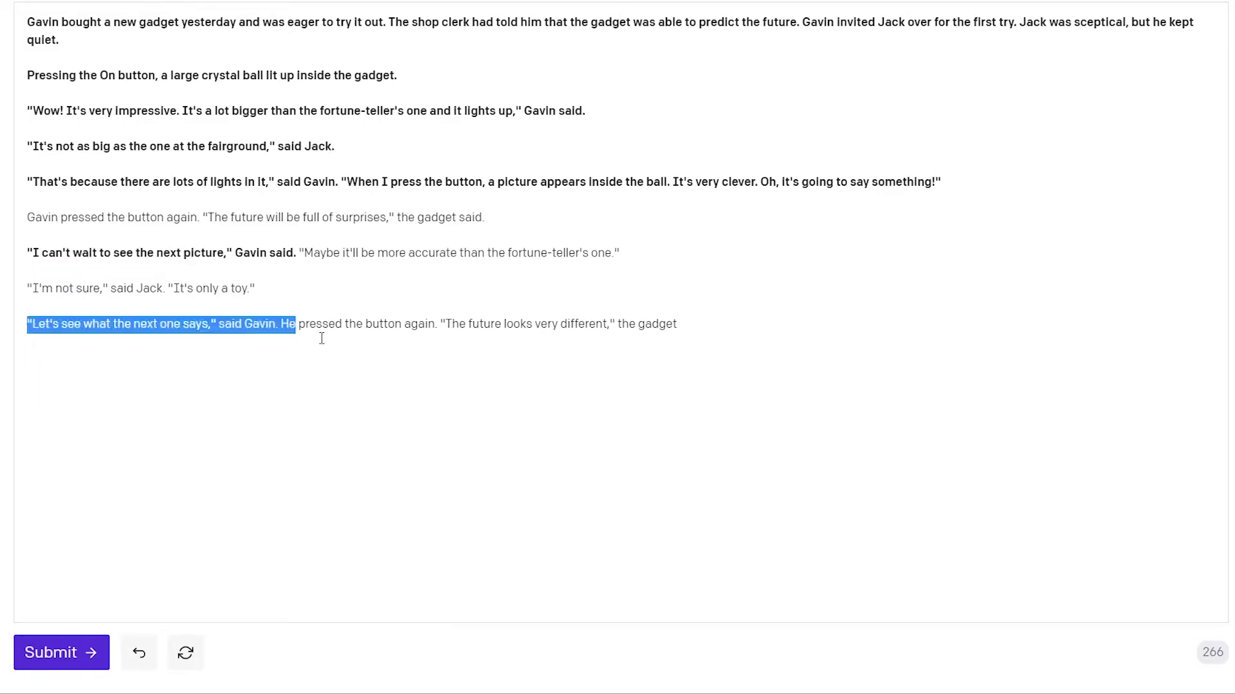
{"action": "type", "text": "Gavin"}
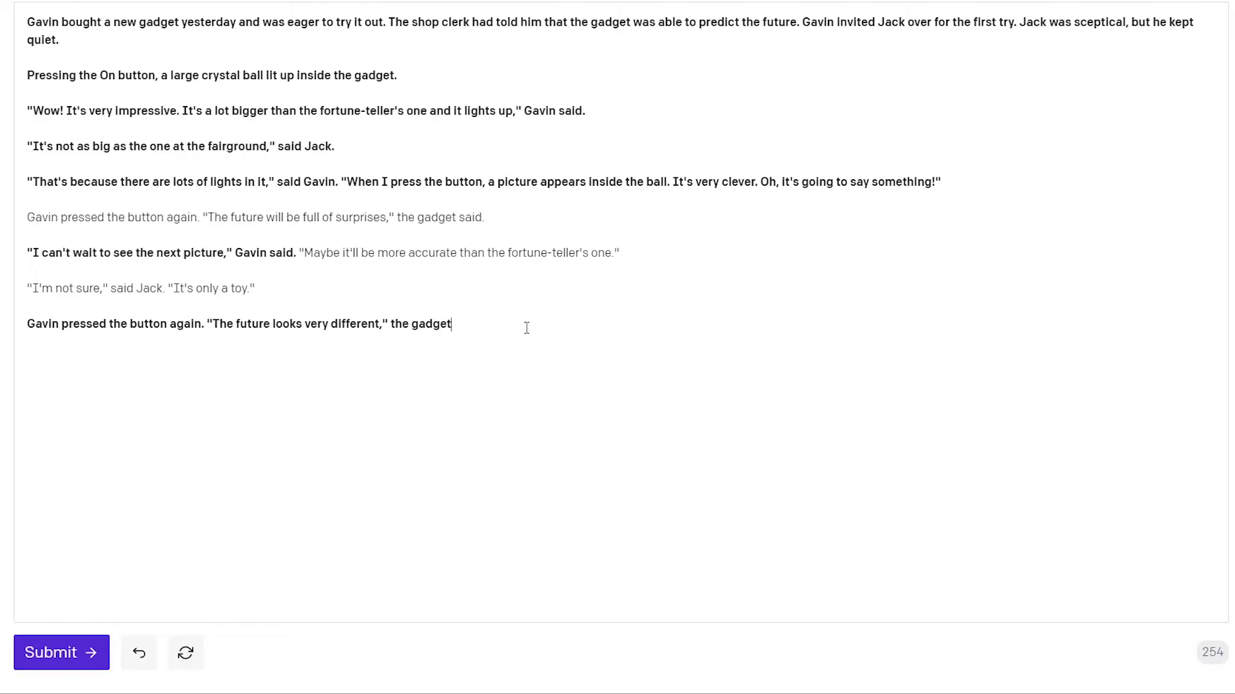
{"action": "key", "text": "ctrl+Return"}
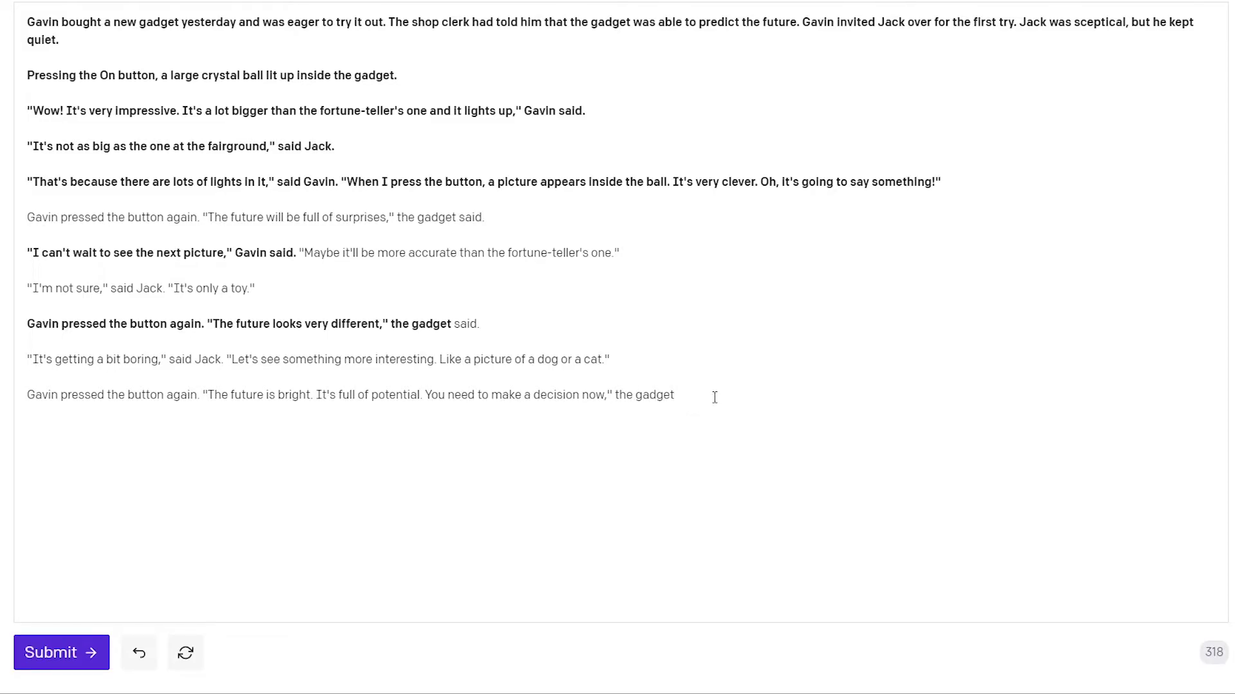
- Delete the gadget's 'The future looks very different' prediction and all text after it
{"action": "left_click_drag", "start_coordinate": [713, 394], "coordinate": [200, 391]}
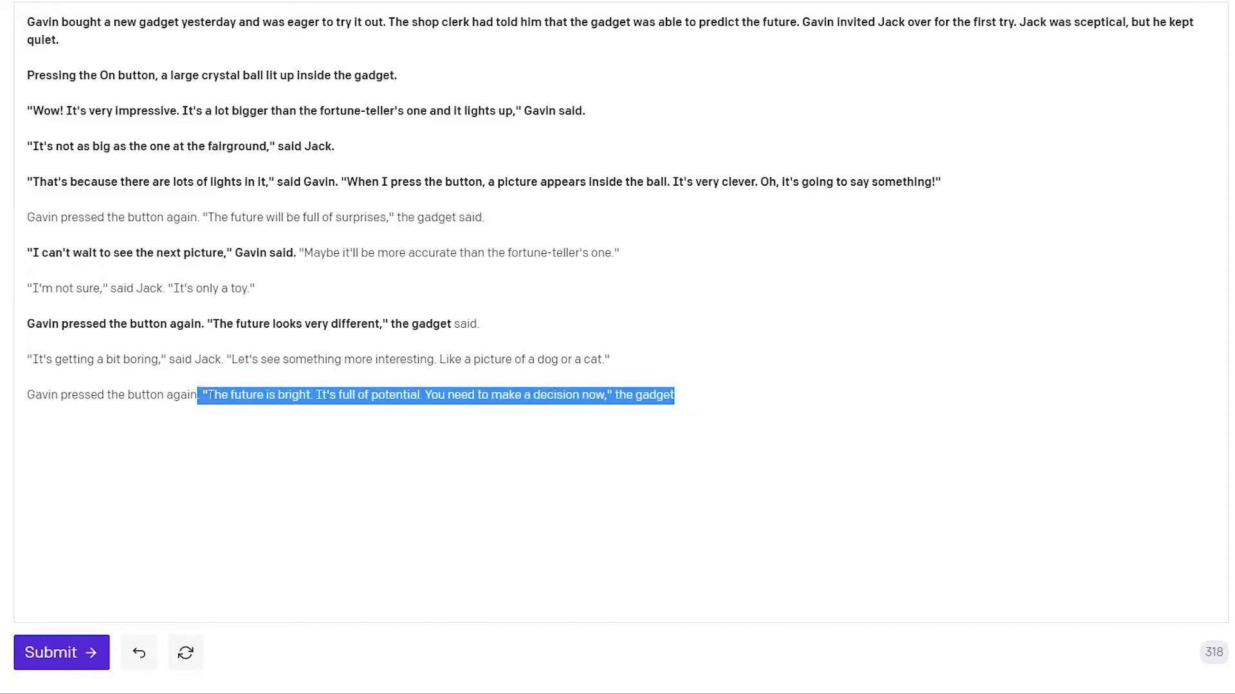
{"action": "left_click", "coordinate": [211, 396]}
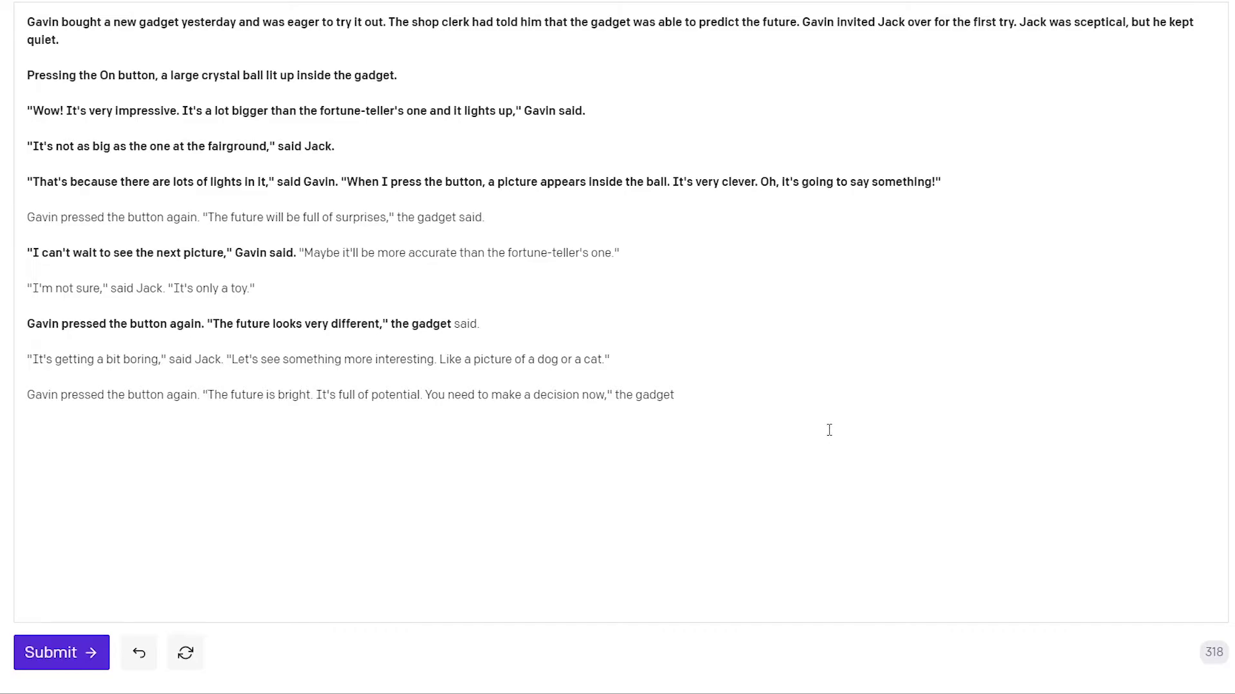
{"action": "left_click", "coordinate": [283, 288]}
{"action": "key", "text": "ctrl+shift+End"}
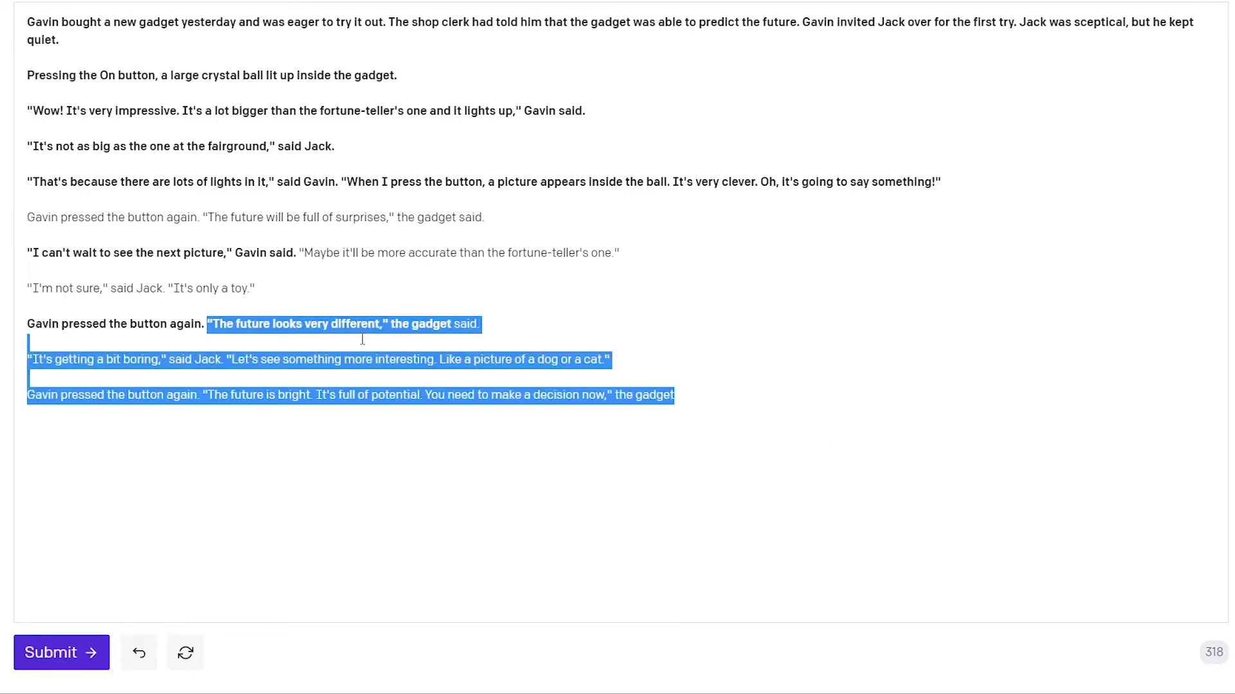
{"action": "key", "text": "BackSpace"}
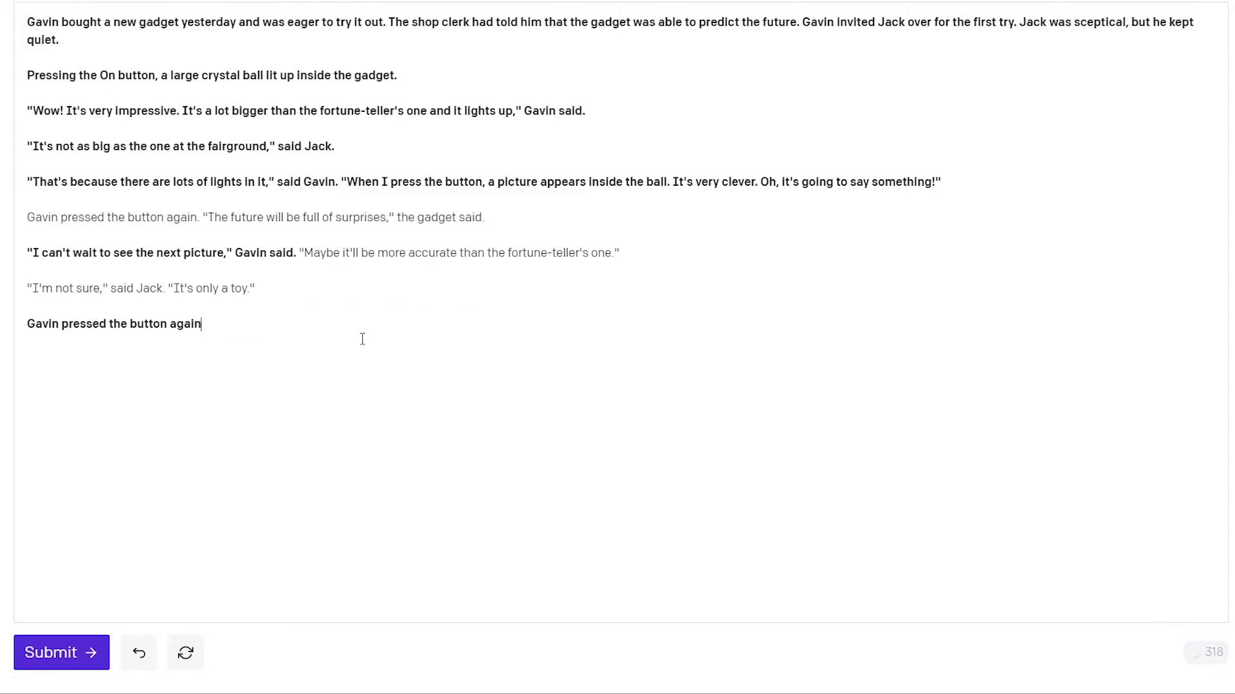
- Add Gavin's question 'Will I find the love of my life?' and generate the gadget's reply
{"action": "type", "text": "this time asking the gadget "}
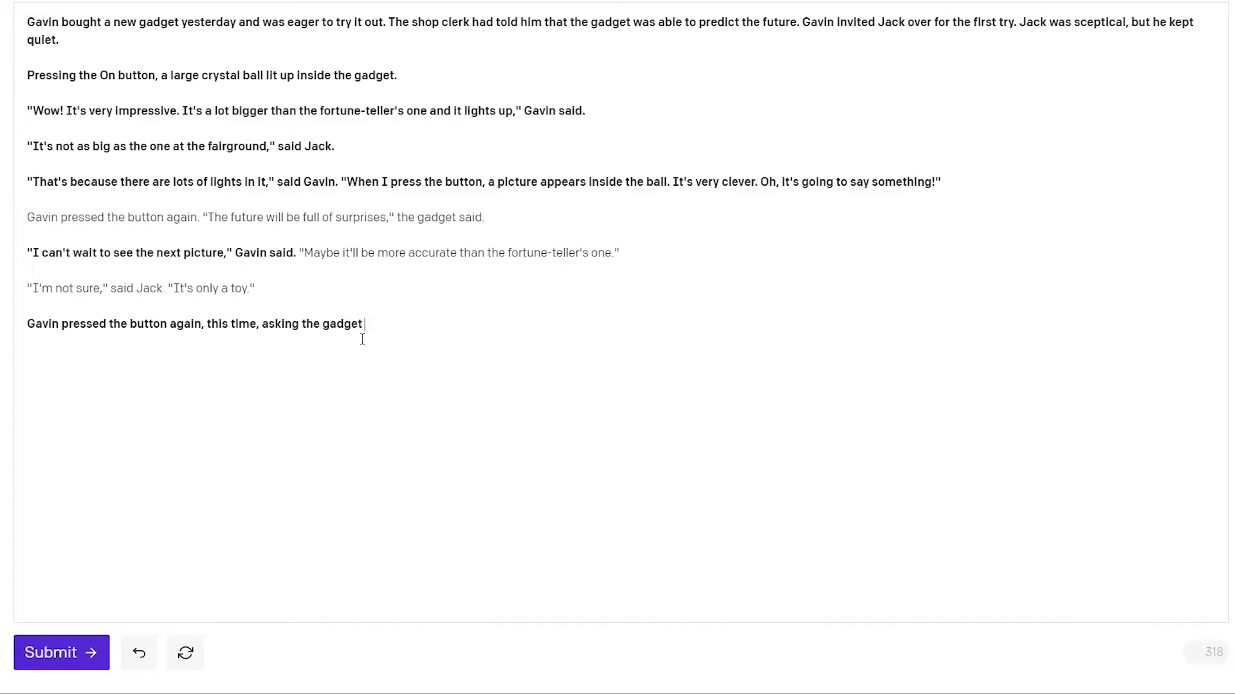
{"action": "type", "text": "a question. \"Will I find the lov"}
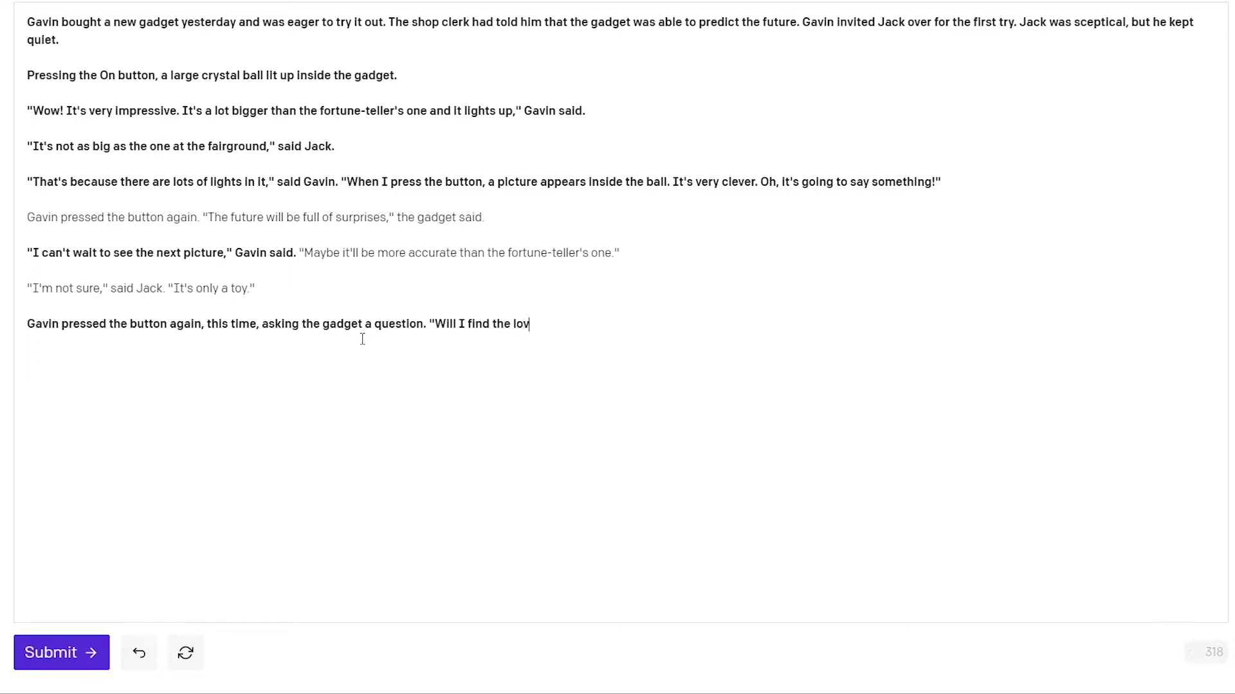
{"action": "type", "text": "e of my life?\""}
{"action": "left_click_drag", "start_coordinate": [691, 339], "coordinate": [427, 332]}
{"action": "left_click", "coordinate": [35, 671]}
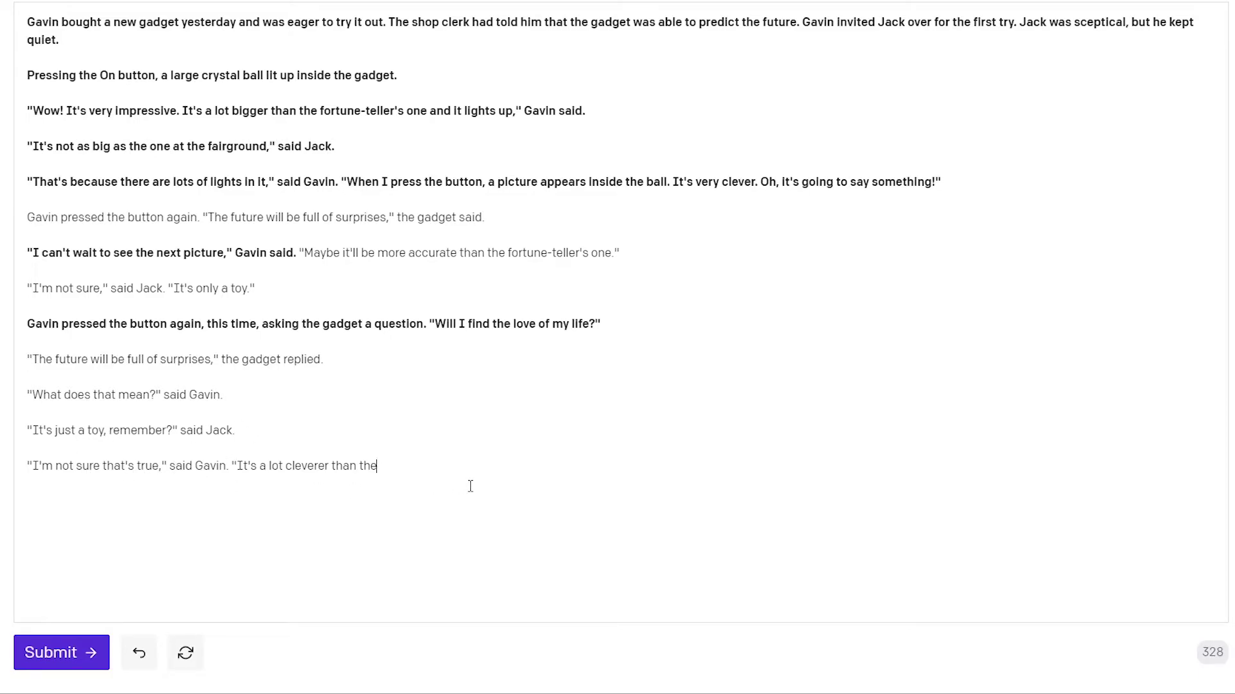
- Delete the last two generated paragraphs, end the gadget's reply at 'surprises.', and regenerate
{"action": "key", "text": "shift+Up"}
{"action": "key", "text": "shift+Up"}
{"action": "key", "text": "shift+Up"}
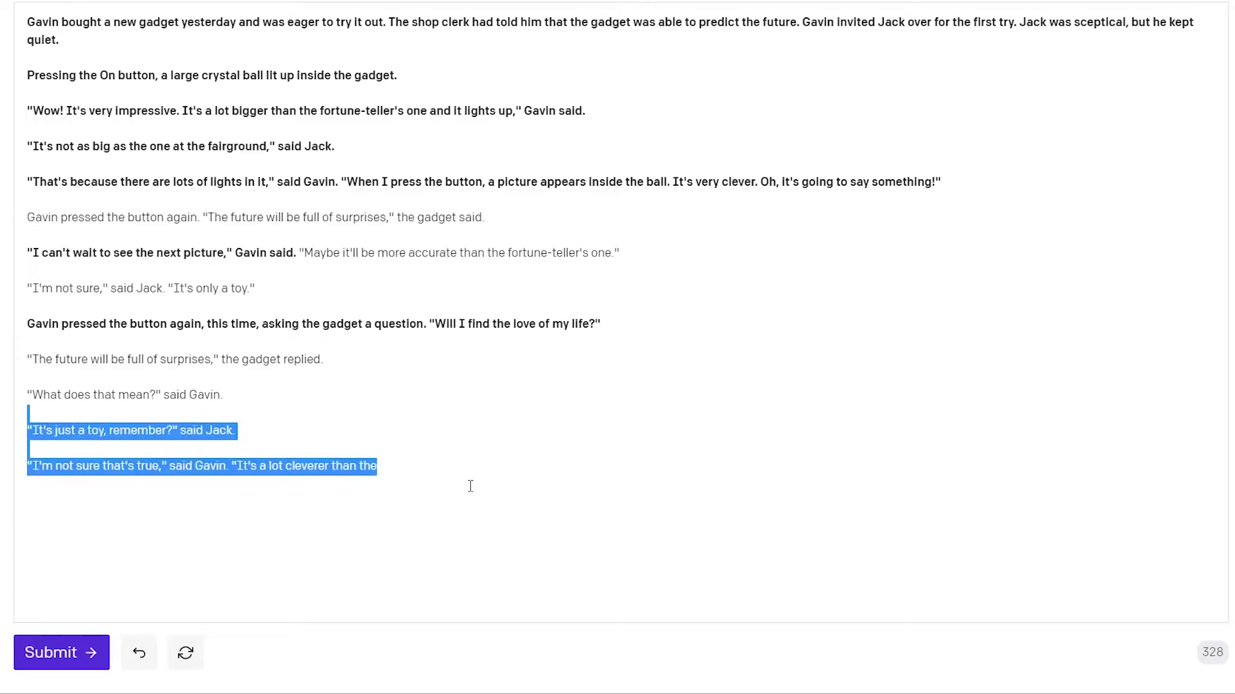
{"action": "key", "text": "BackSpace"}
{"action": "key", "text": "shift+Up"}
{"action": "key", "text": "shift+Up"}
{"action": "key", "text": "shift+Left"}
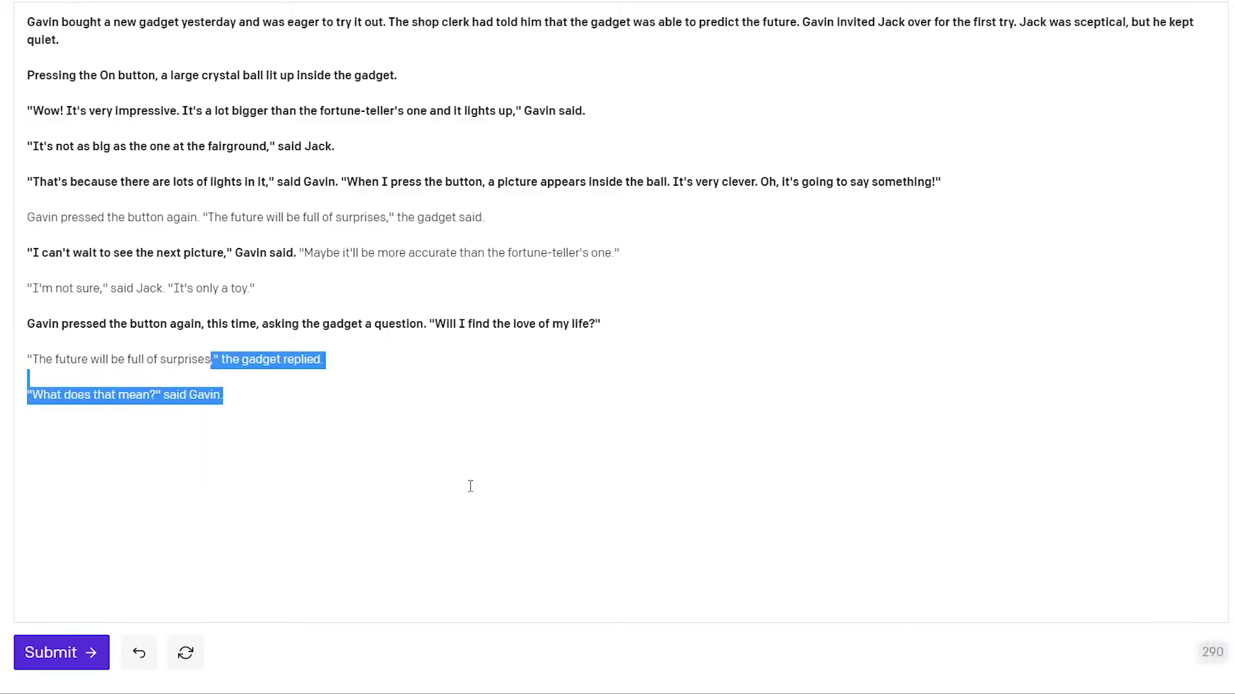
{"action": "type", "text": "."}
{"action": "key", "text": "shift+Home"}
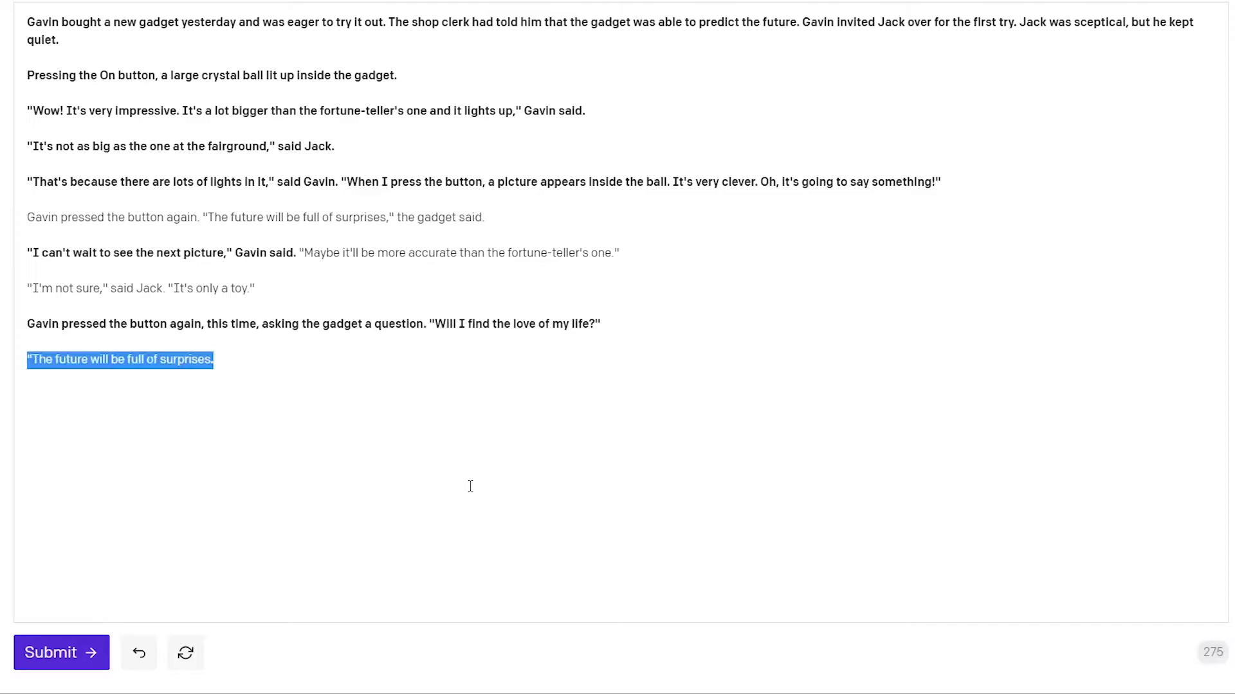
{"action": "key", "text": "End"}
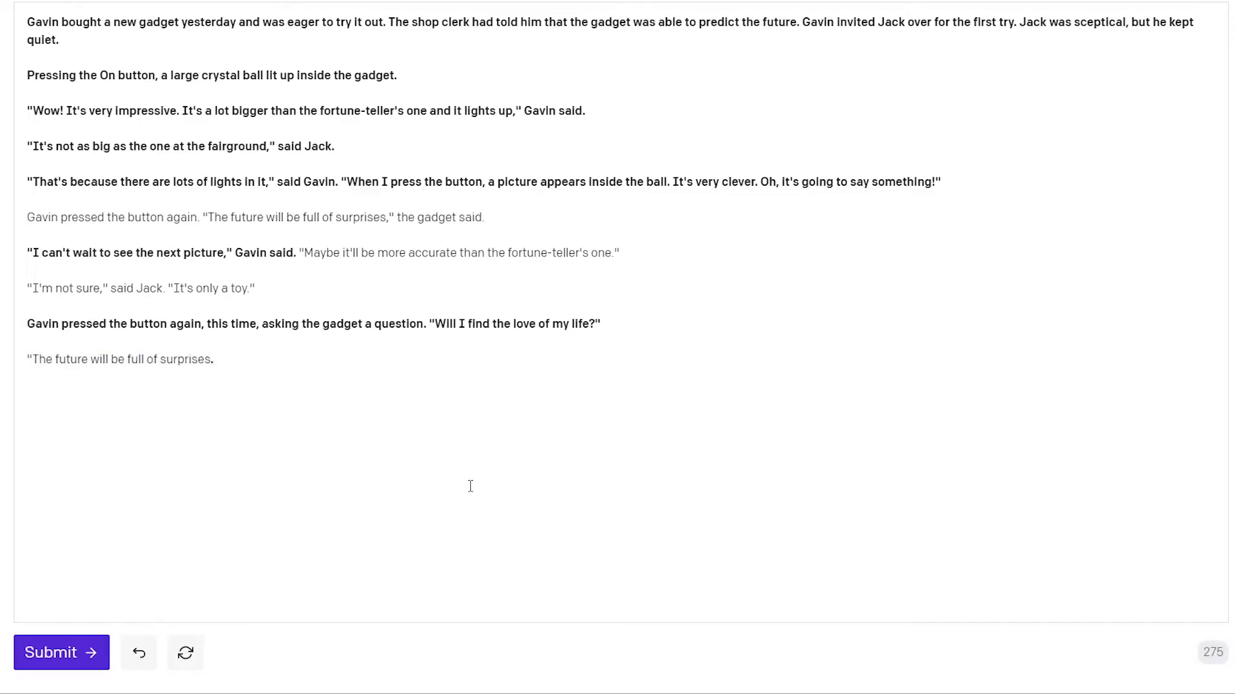
{"action": "key", "text": "ctrl+Return"}
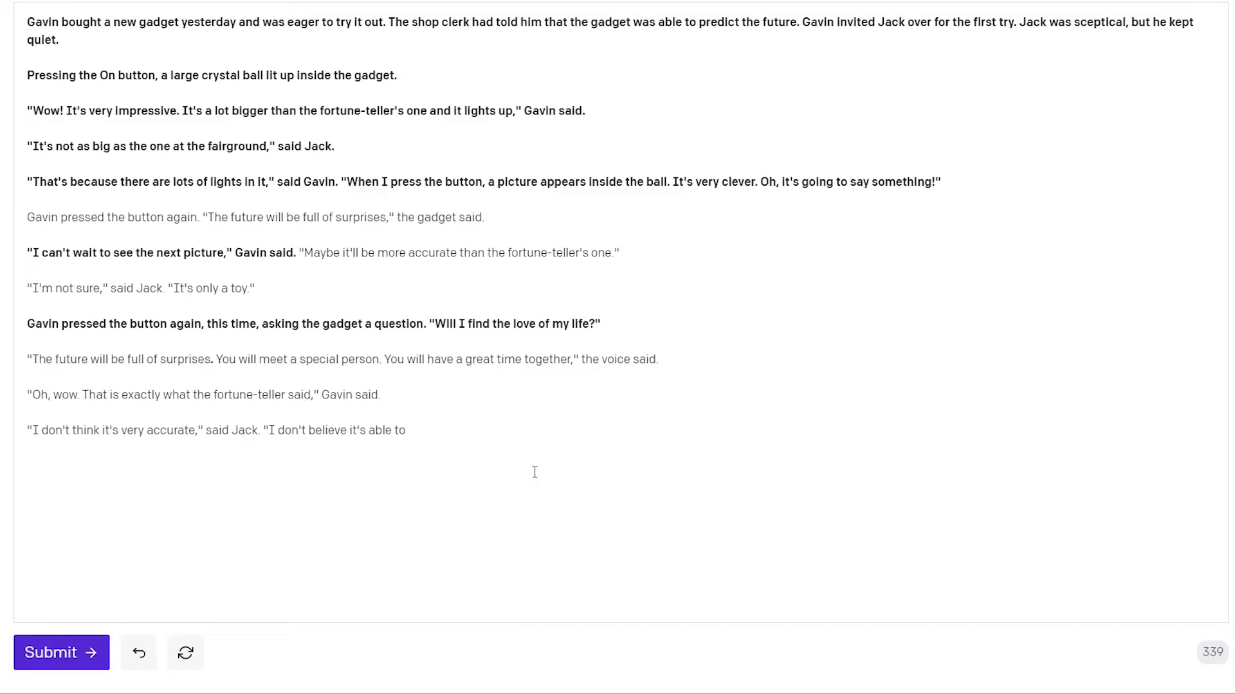
- Replace the unwanted lines with ' It continued,' and generate the 'tall, dark stranger' prediction
{"action": "left_click_drag", "start_coordinate": [405, 432], "coordinate": [233, 382]}
{"action": "key", "text": "BackSpace"}
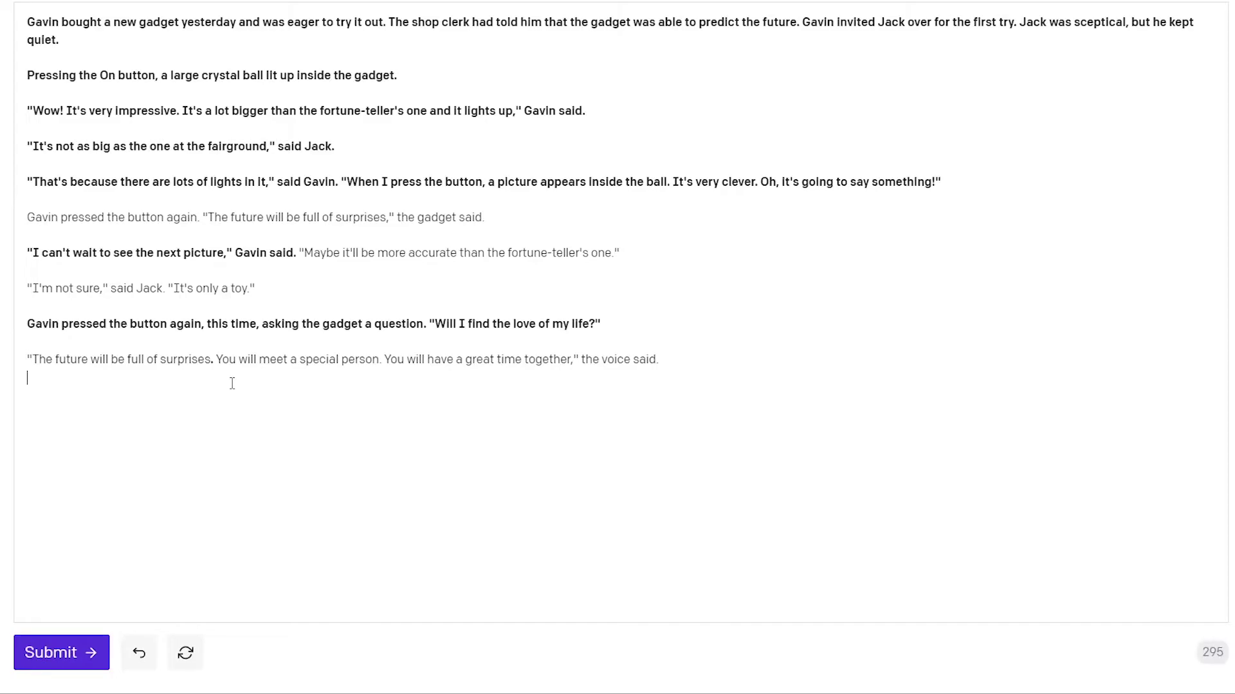
{"action": "type", "text": "It conti"}
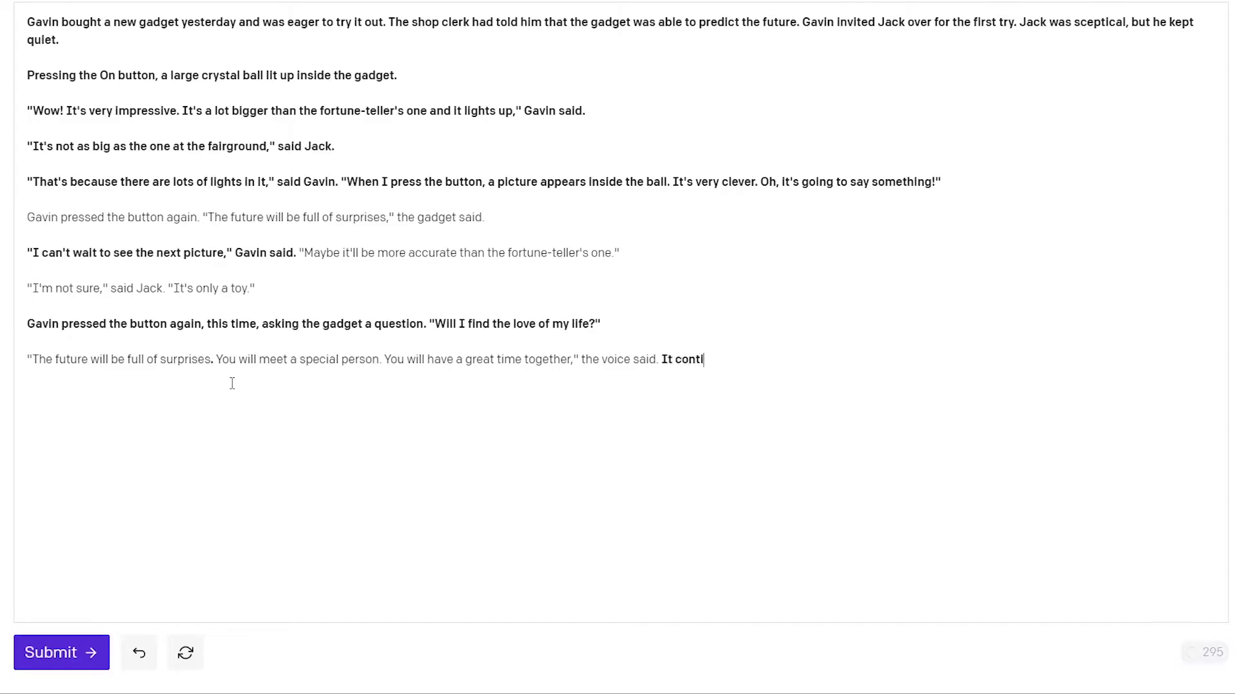
{"action": "type", "text": "nued,"}
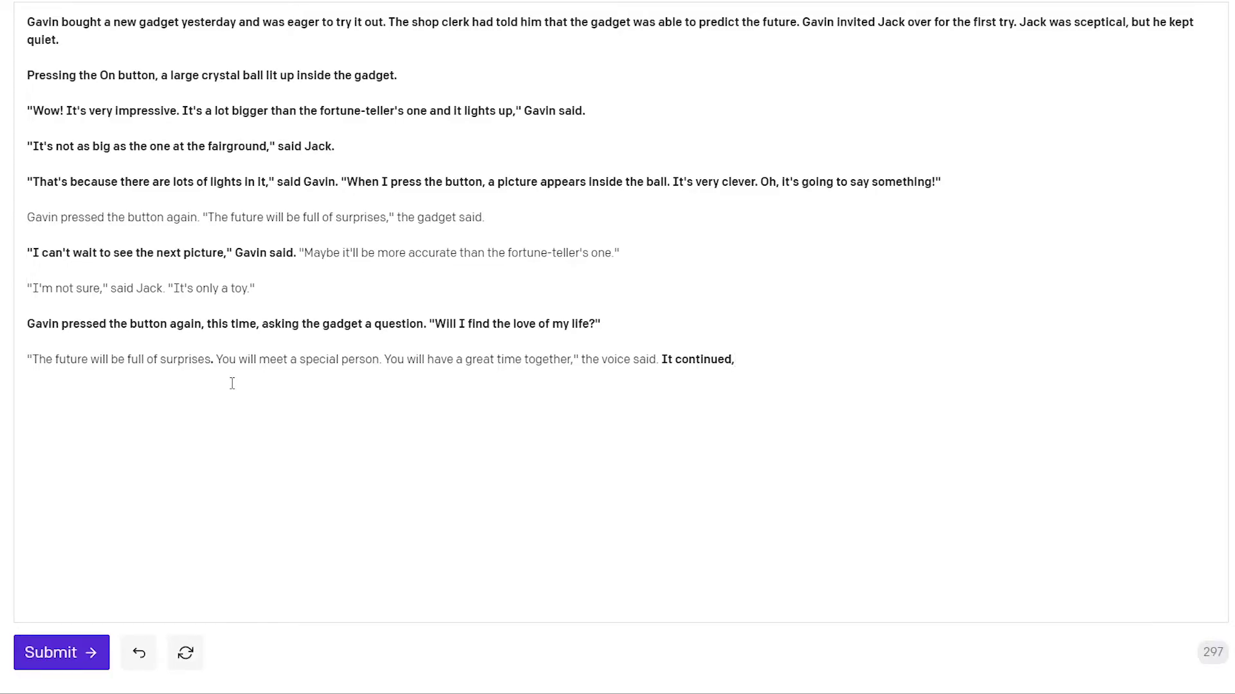
{"action": "key", "text": "ctrl+shift+Left"}
{"action": "key", "text": "Right"}
{"action": "key", "text": "ctrl+Return"}
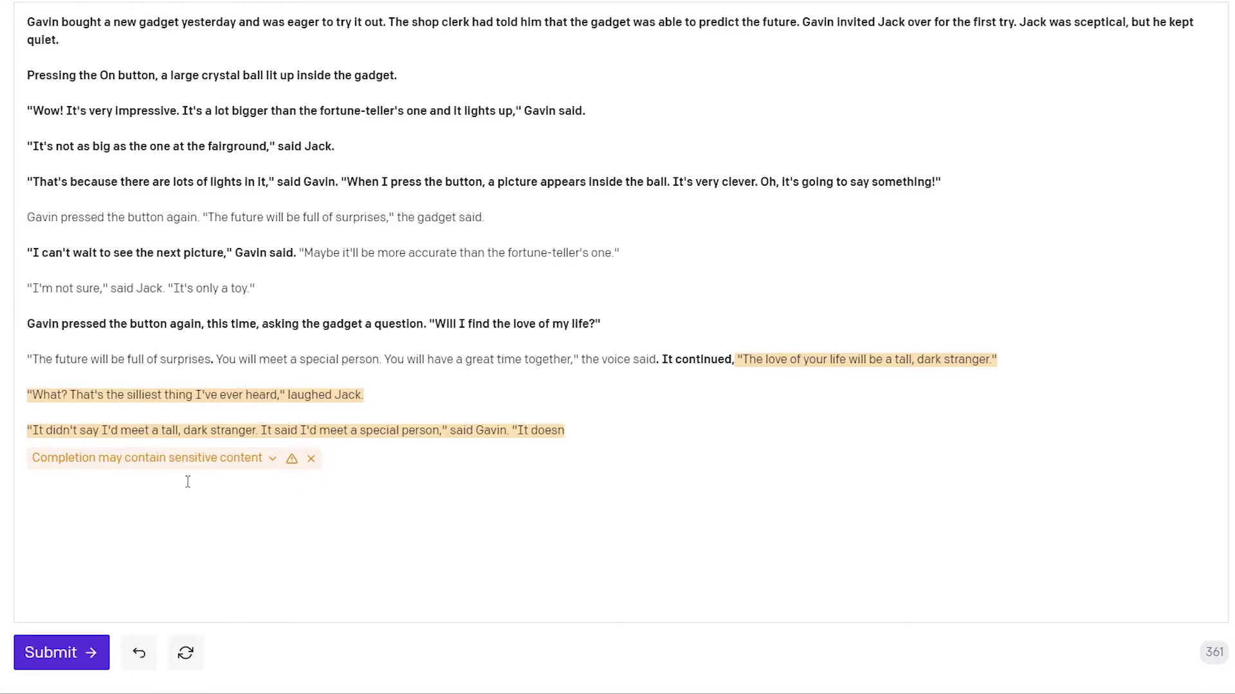
- Dismiss the warning, delete Gavin's unfinished line, and regenerate Jack and Gavin's argument about the prediction
{"action": "left_click", "coordinate": [311, 459]}
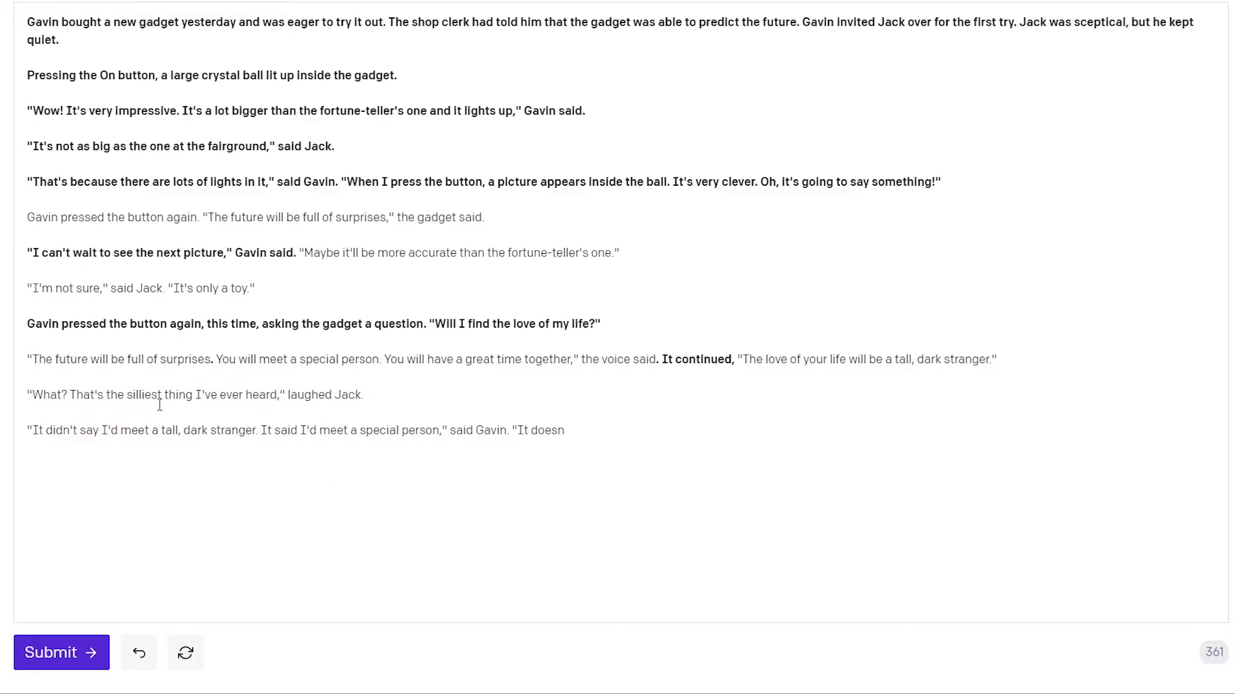
{"action": "triple_click", "coordinate": [129, 395]}
{"action": "left_click", "coordinate": [129, 409]}
{"action": "left_click", "coordinate": [165, 430]}
{"action": "left_click", "coordinate": [695, 465]}
{"action": "key", "text": "shift+Home"}
{"action": "key", "text": "BackSpace"}
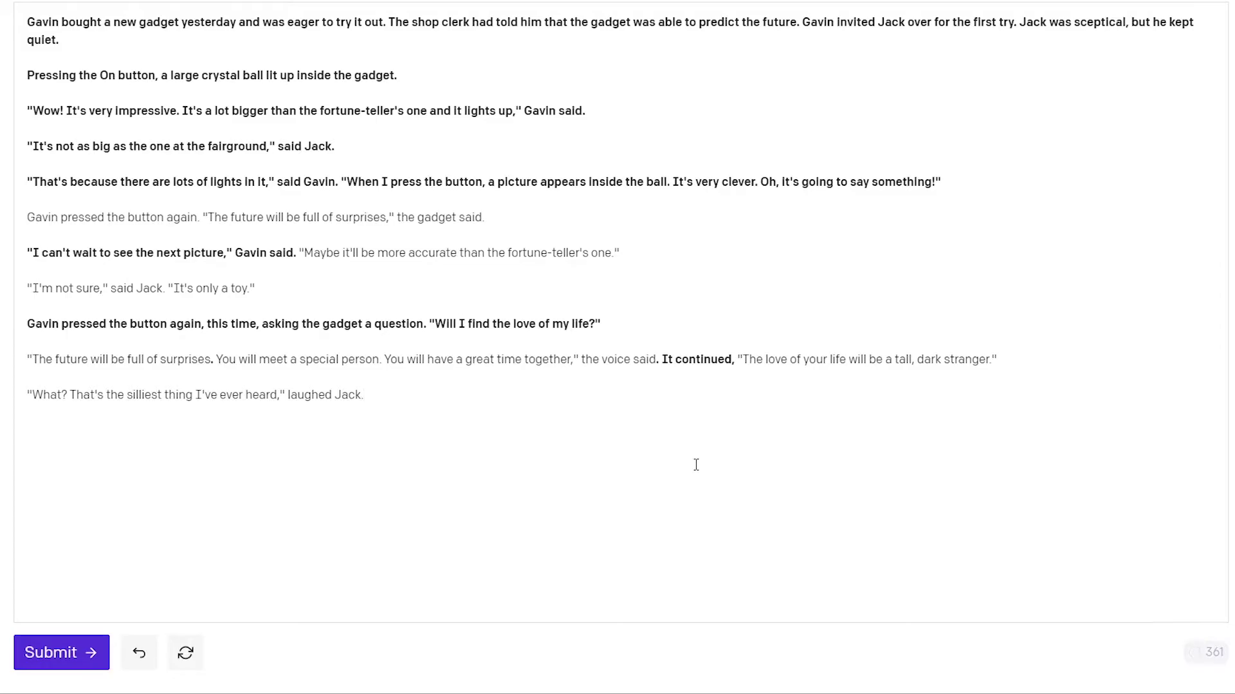
{"action": "key", "text": "ctrl+Return"}
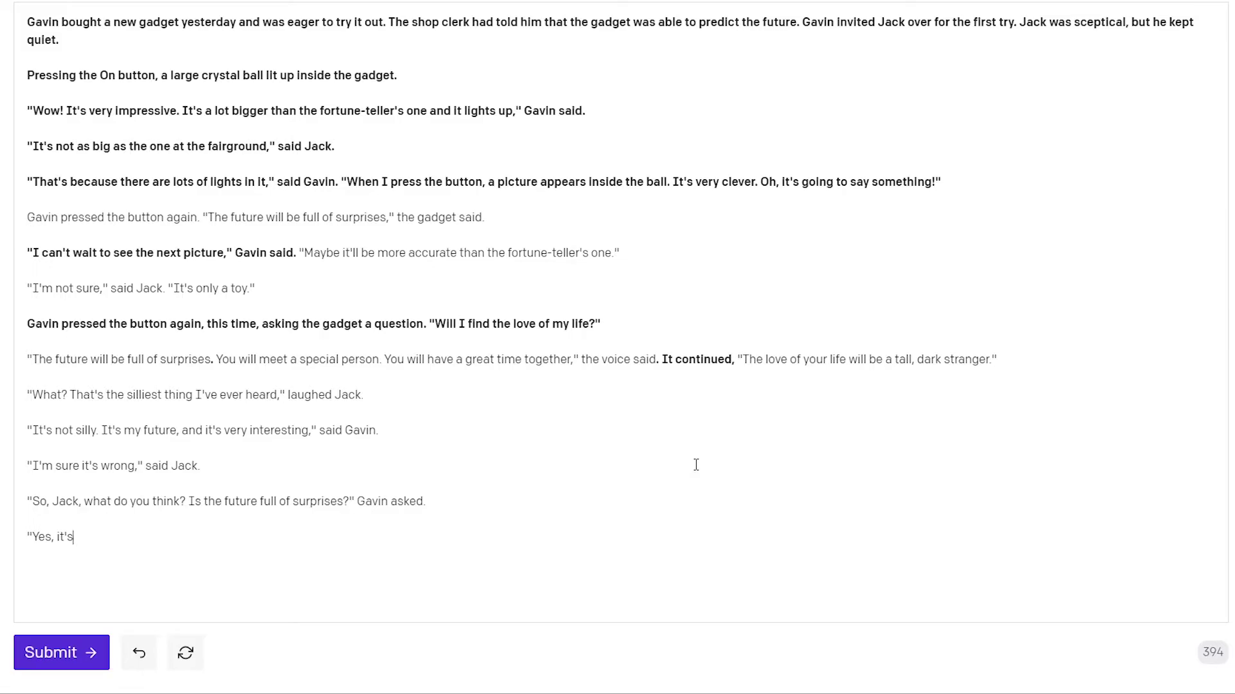
{"action": "key", "text": "ctrl+Return"}
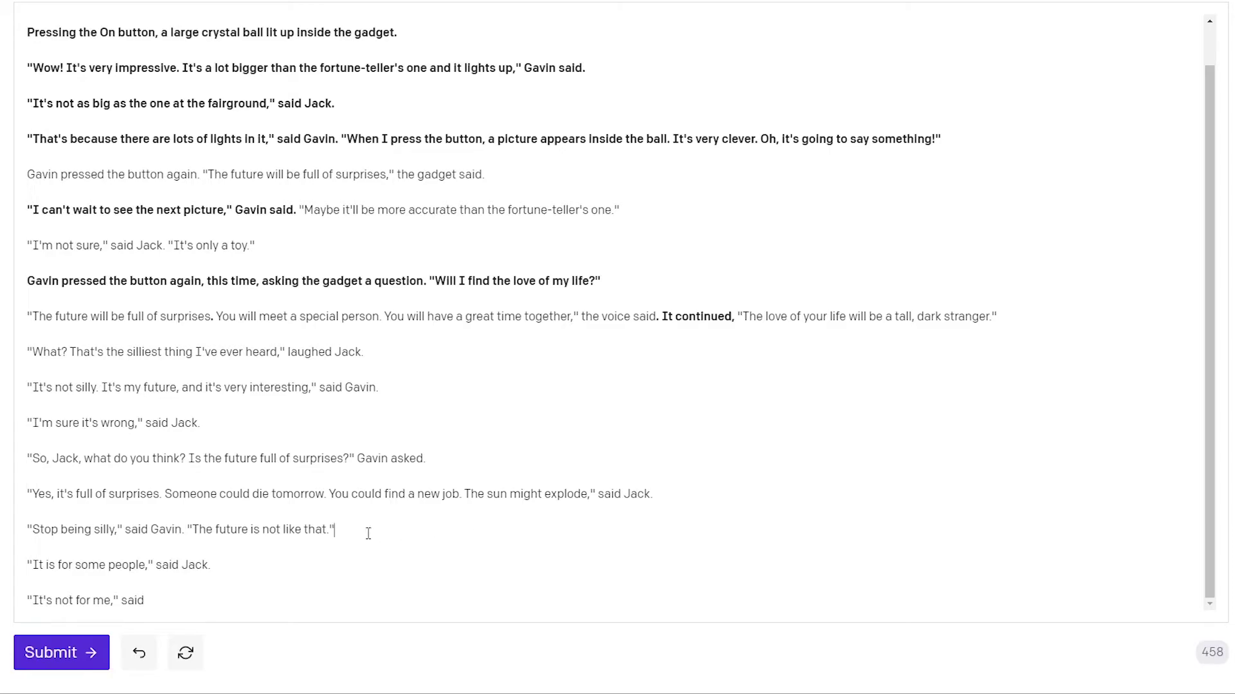
- Delete the last two generated lines and add a *** scene break after 'The future is not like that.'
{"action": "left_click", "coordinate": [339, 567]}
{"action": "key", "text": "Home"}
{"action": "key", "text": "ctrl+shift+End"}
{"action": "key", "text": "BackSpace"}
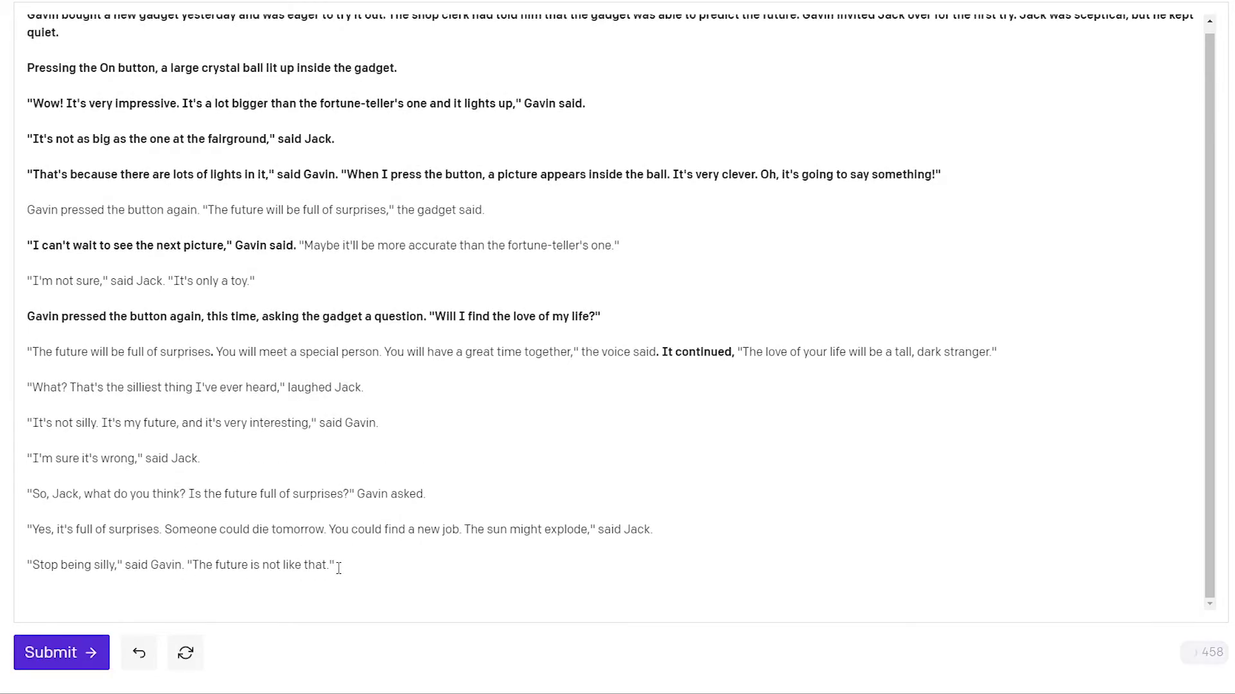
{"action": "type", "text": "***"}
{"action": "key", "text": "Return"}
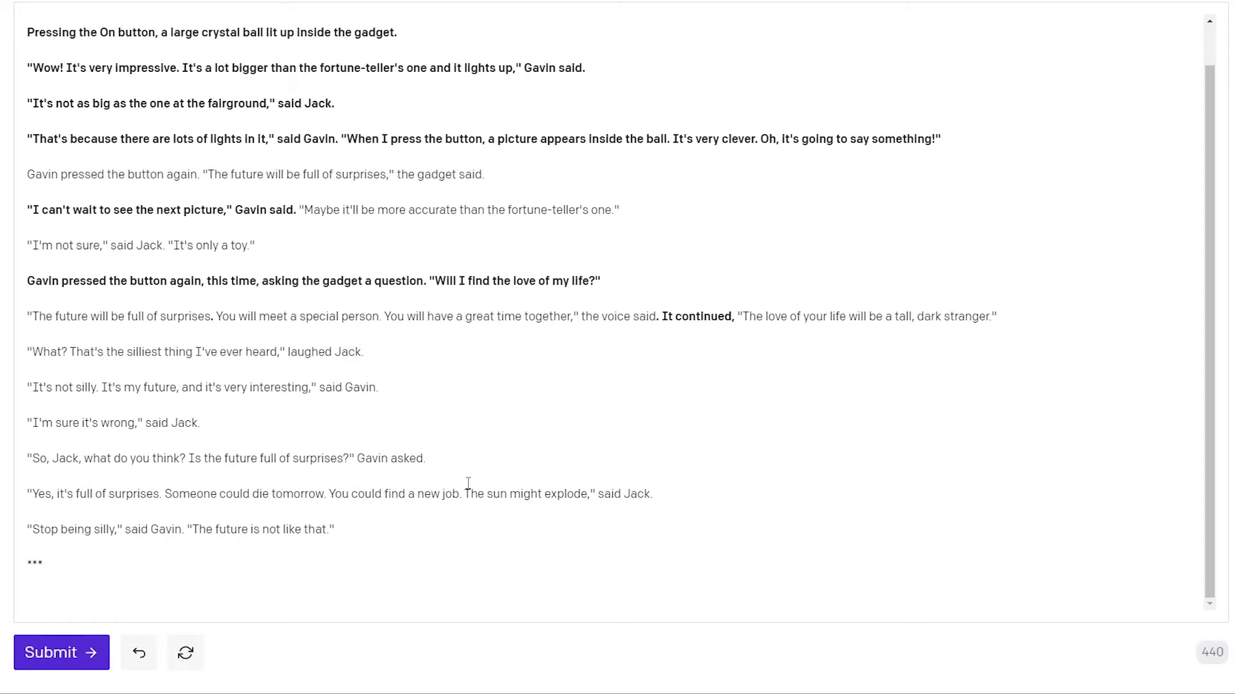
- Review the stranger prediction and 'Stop being silly' lines, then start a new paragraph below ***
{"action": "scroll", "coordinate": [413, 255], "scroll_direction": "up", "scroll_amount": 1}
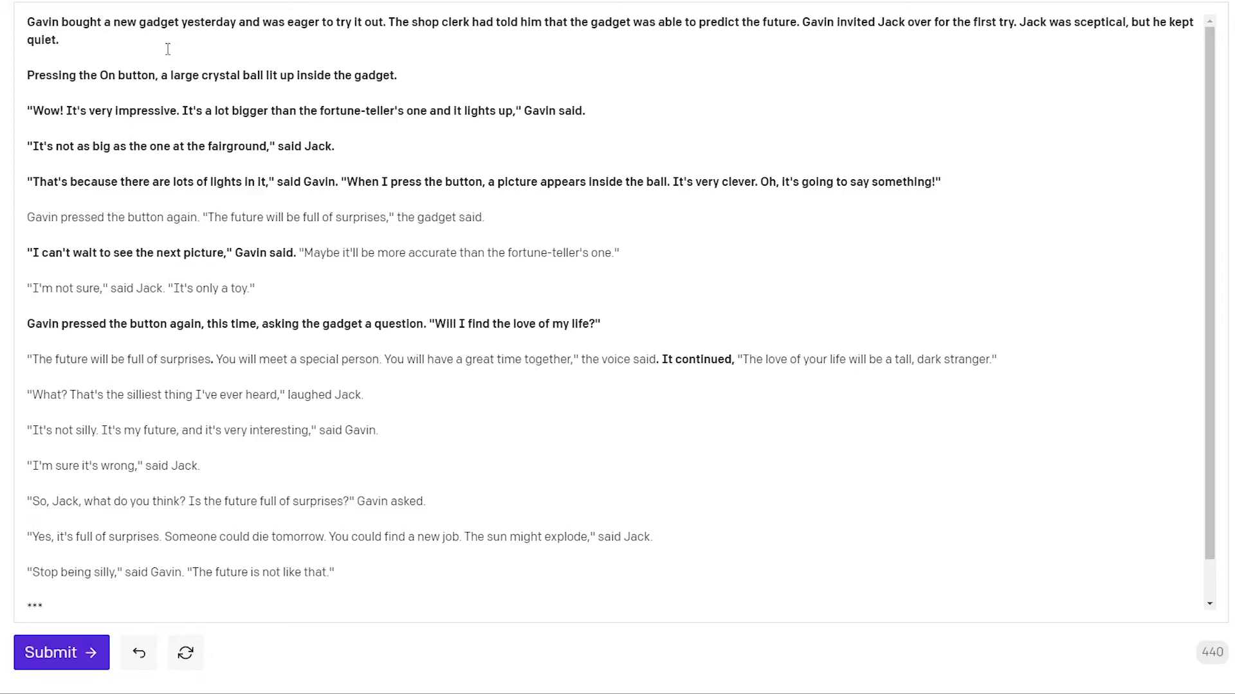
{"action": "scroll", "coordinate": [284, 120], "scroll_direction": "down", "scroll_amount": 1}
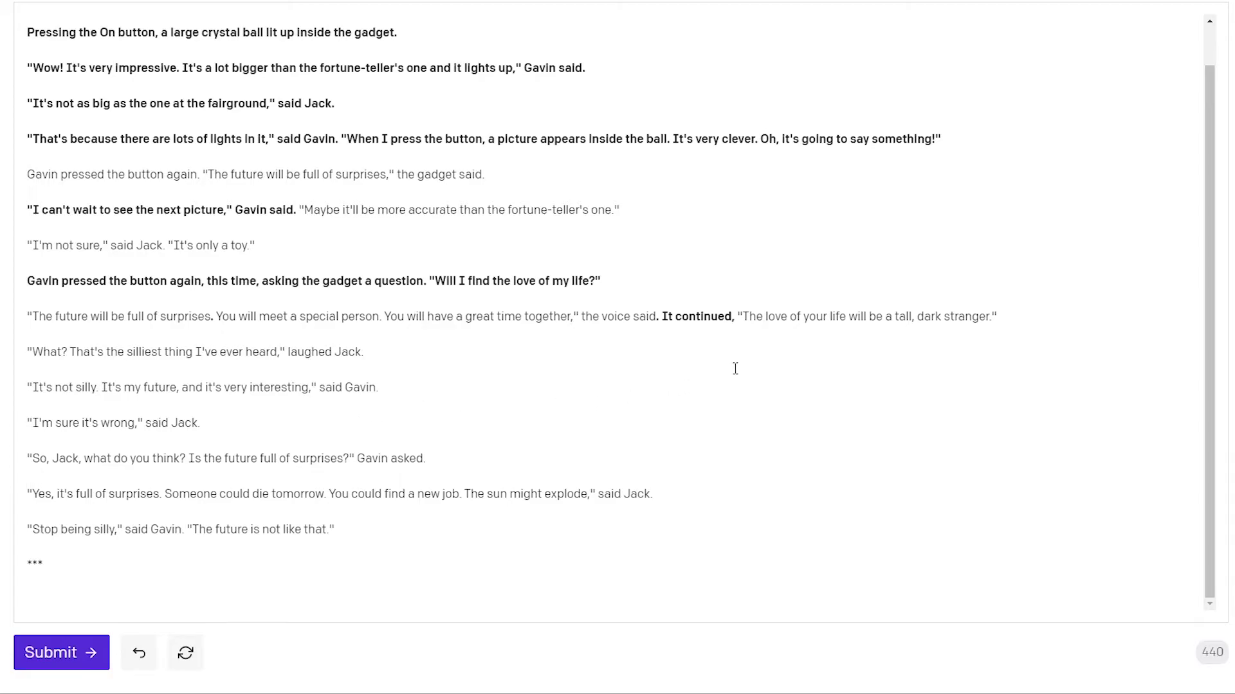
{"action": "left_click_drag", "start_coordinate": [998, 317], "coordinate": [888, 317]}
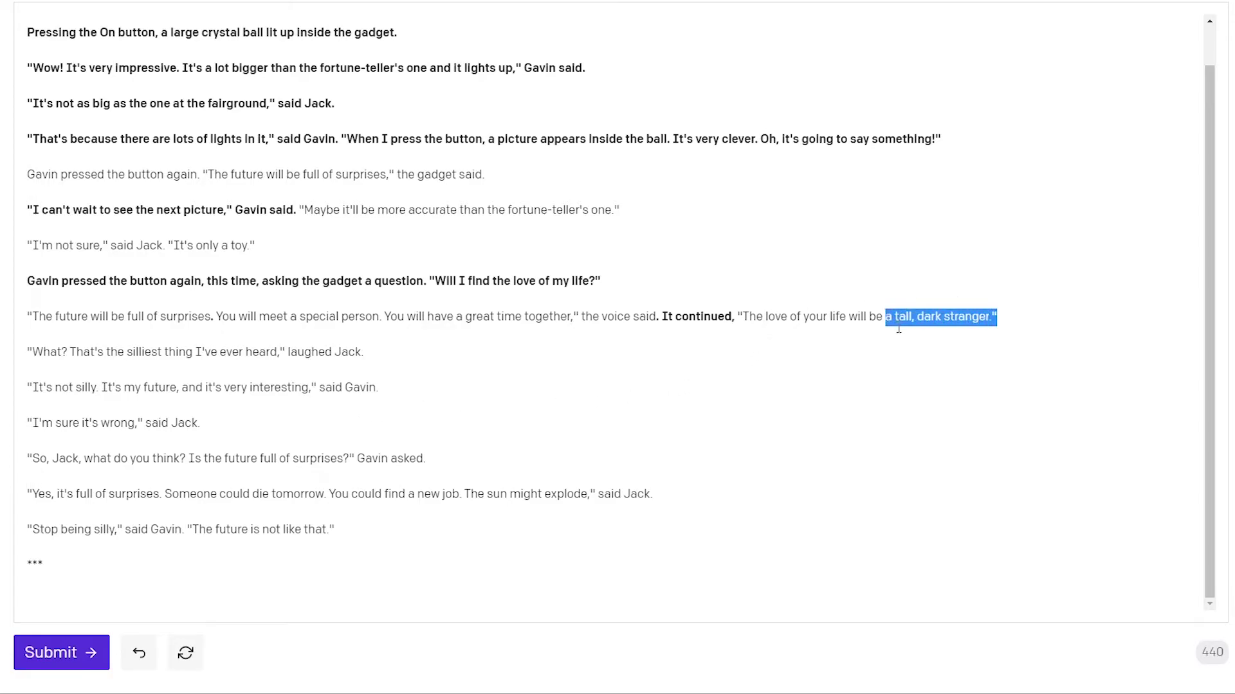
{"action": "left_click", "coordinate": [898, 329]}
{"action": "mouse_move", "coordinate": [347, 529]}
{"action": "left_mouse_down"}
{"action": "mouse_move", "coordinate": [11, 530]}
{"action": "mouse_move", "coordinate": [336, 529]}
{"action": "left_mouse_up"}
{"action": "left_click_drag", "start_coordinate": [52, 565], "coordinate": [28, 566]}
{"action": "left_click", "coordinate": [113, 570]}
{"action": "key", "text": "Return"}
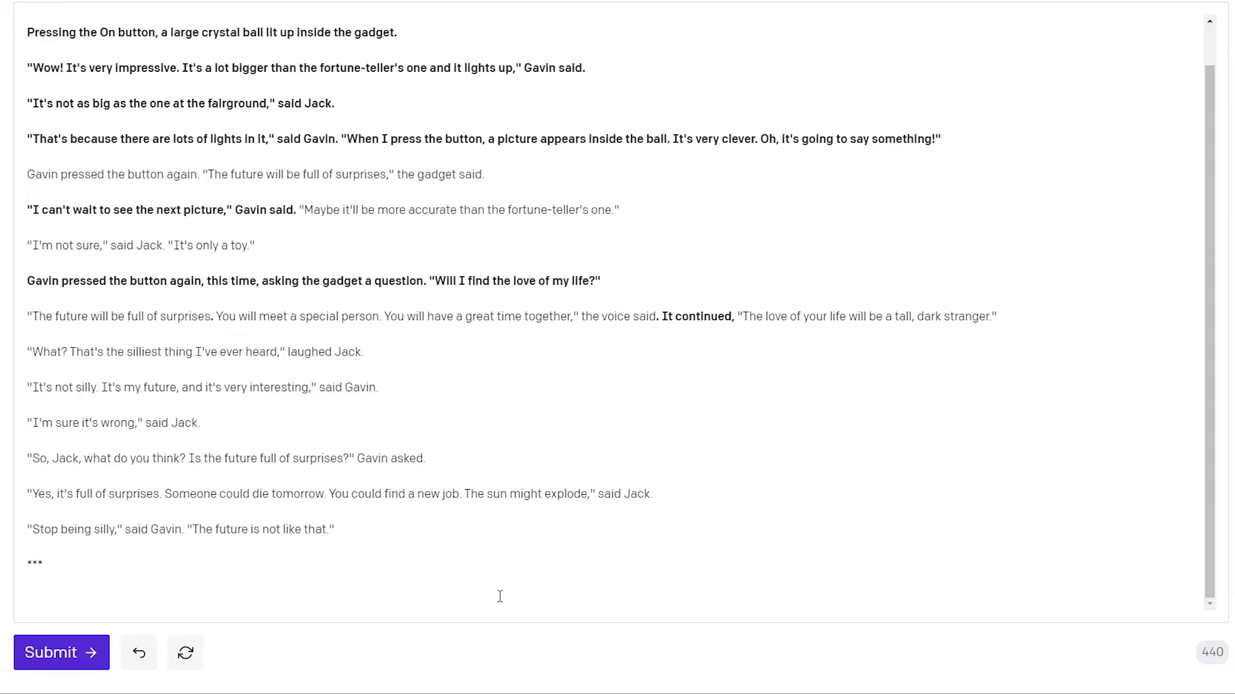
- Type 'The next day, Gavin went to work with the tram as usual. However,' and let GPT-3 continue
{"action": "type", "text": "The next"}
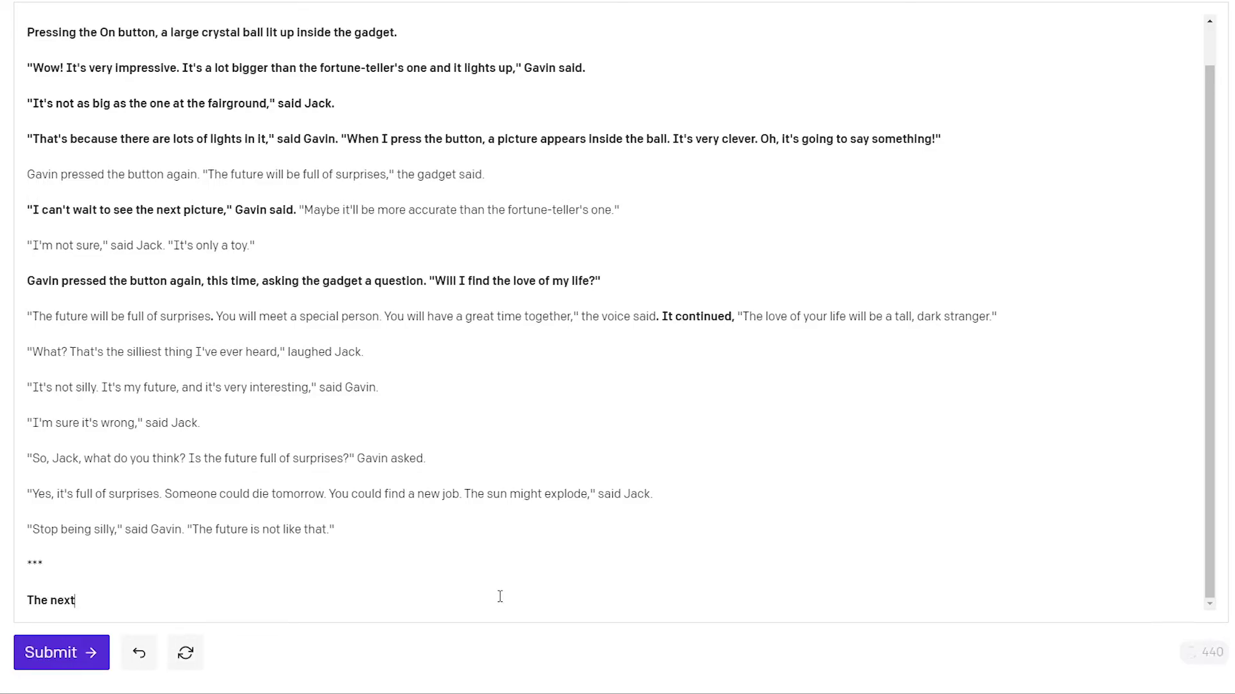
{"action": "type", "text": " day, Gavin went to work "}
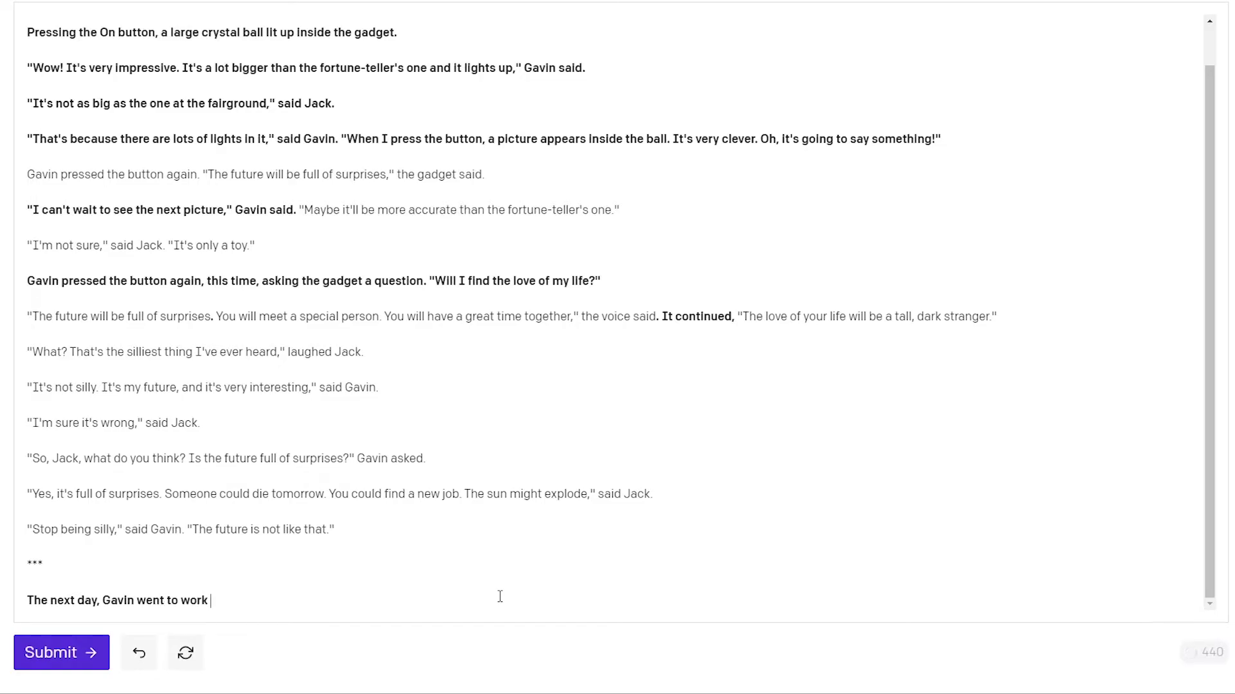
{"action": "type", "text": "with the tram as usua"}
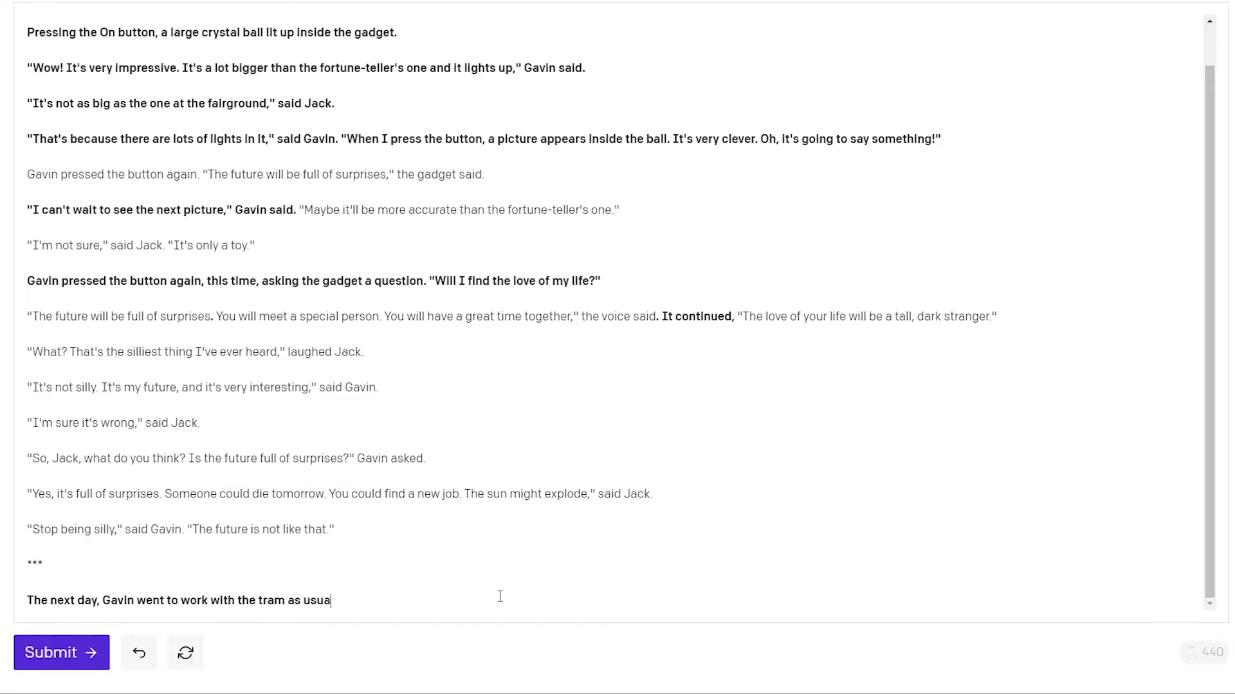
{"action": "type", "text": "l. However,"}
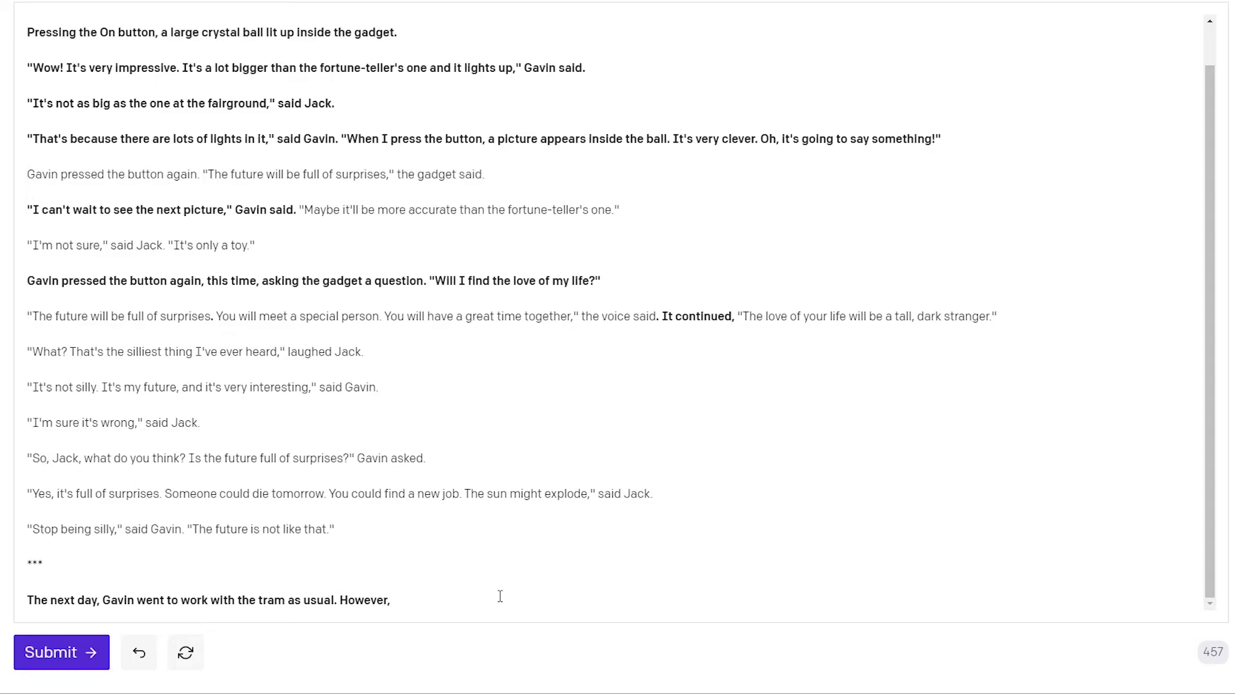
{"action": "key", "text": "ctrl+Return"}
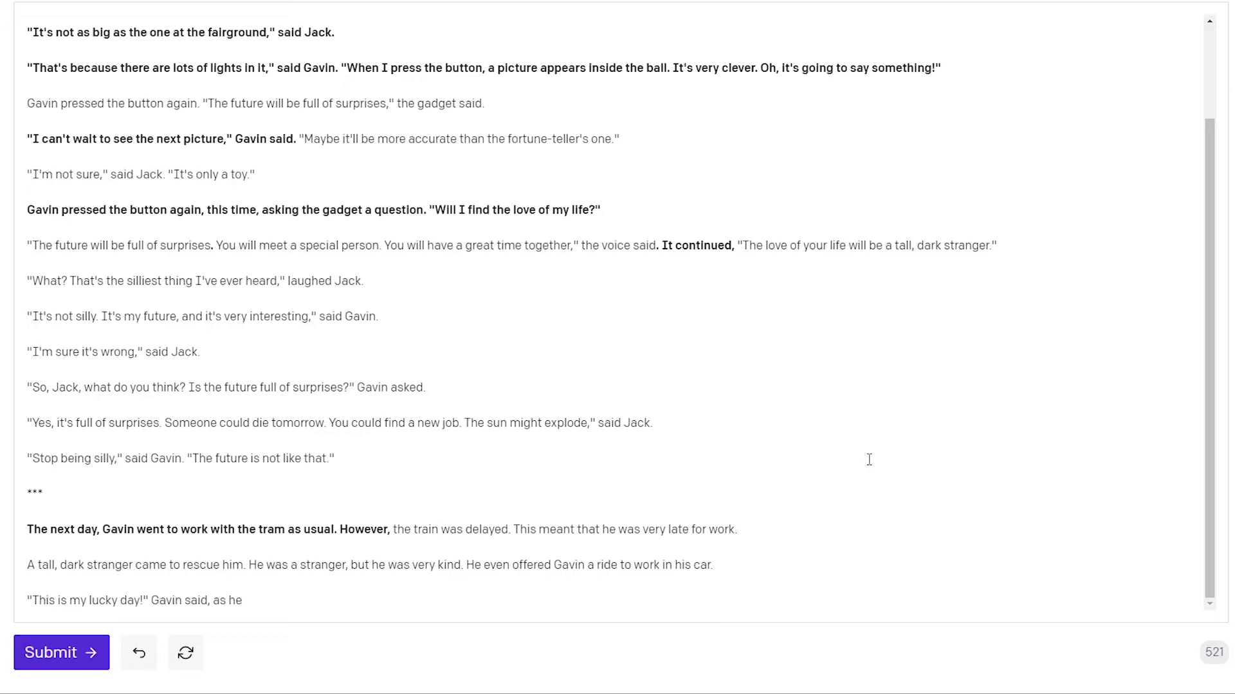
- Cut the passage after 'A tall, dark stranger came' and have GPT-3 regenerate the continuation
{"action": "left_click_drag", "start_coordinate": [122, 564], "coordinate": [185, 561]}
{"action": "left_click", "coordinate": [249, 561]}
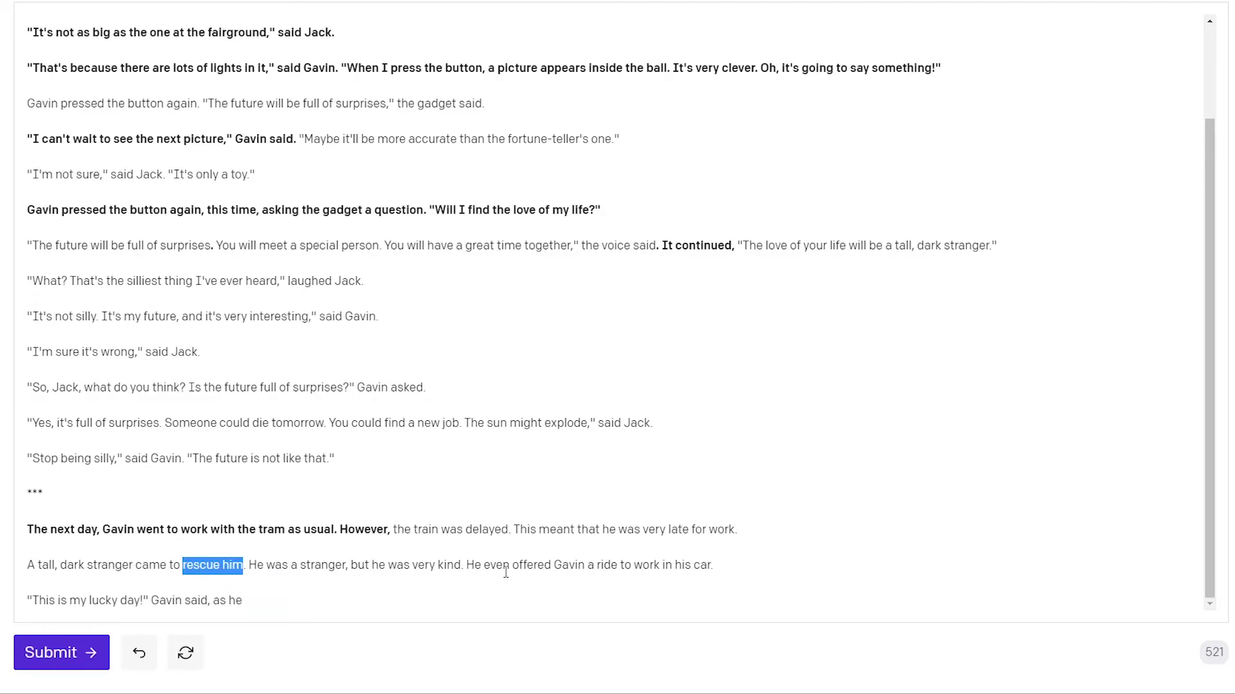
{"action": "left_click", "coordinate": [279, 547]}
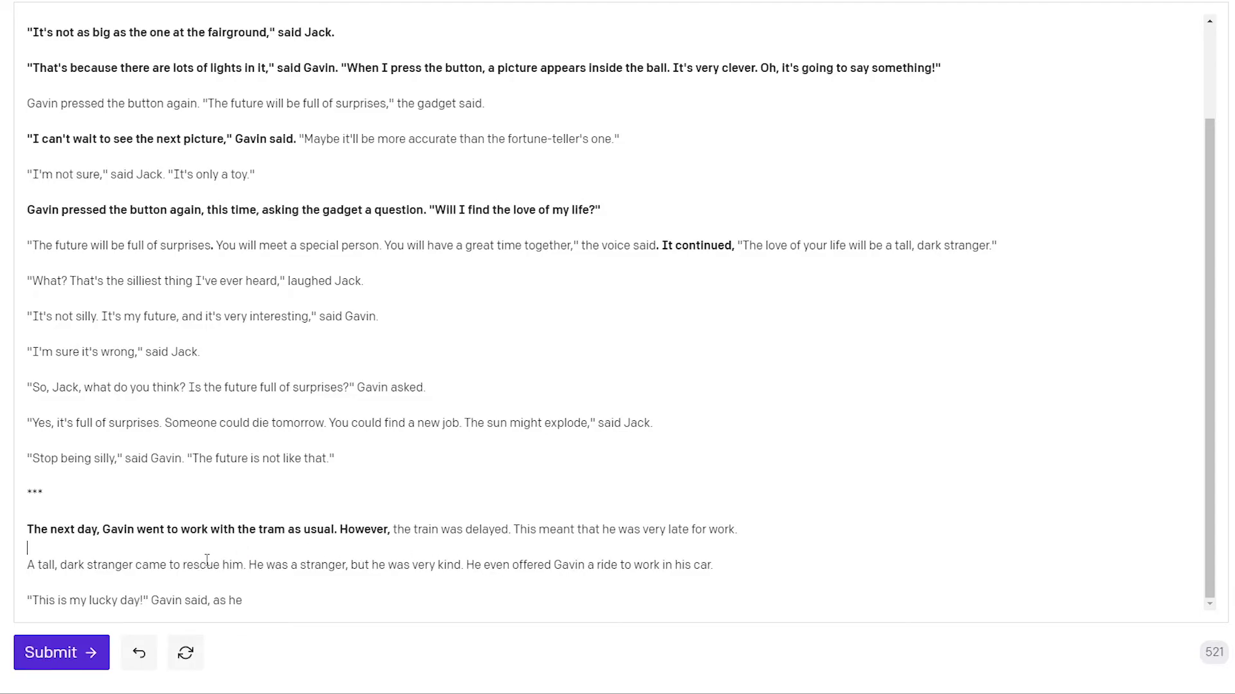
{"action": "left_click", "coordinate": [171, 565]}
{"action": "key", "text": "ctrl+shift+End"}
{"action": "key", "text": "BackSpace"}
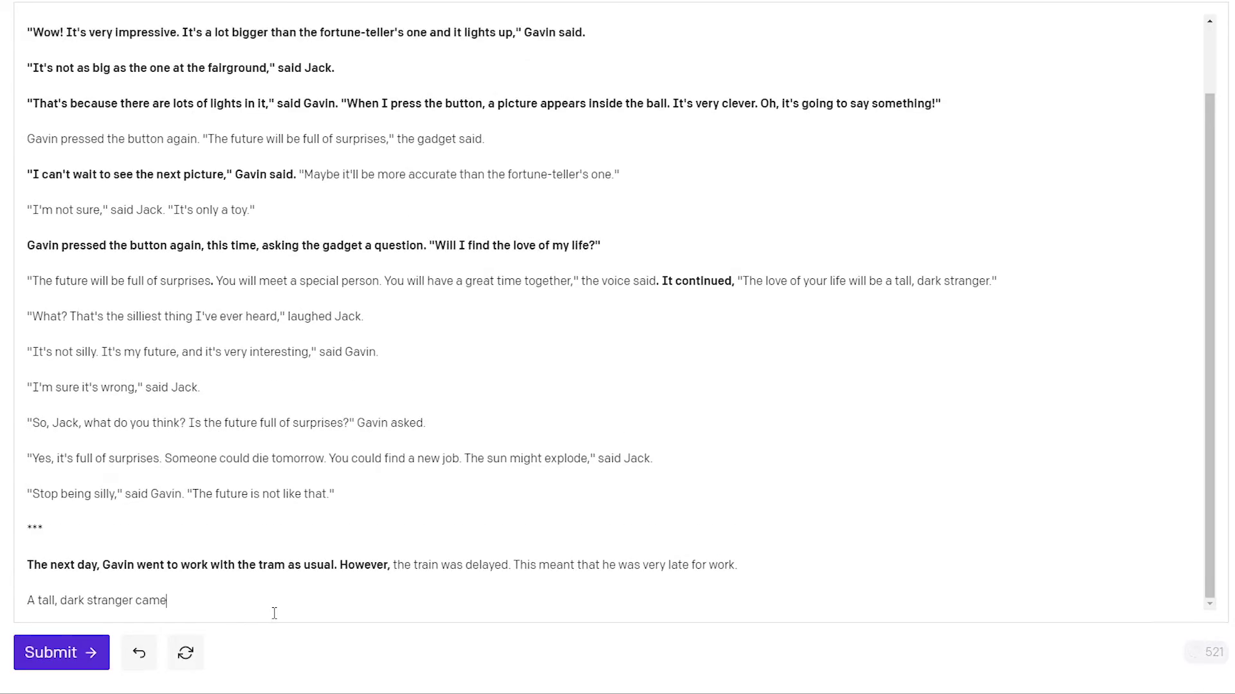
{"action": "key", "text": "ctrl+Return"}
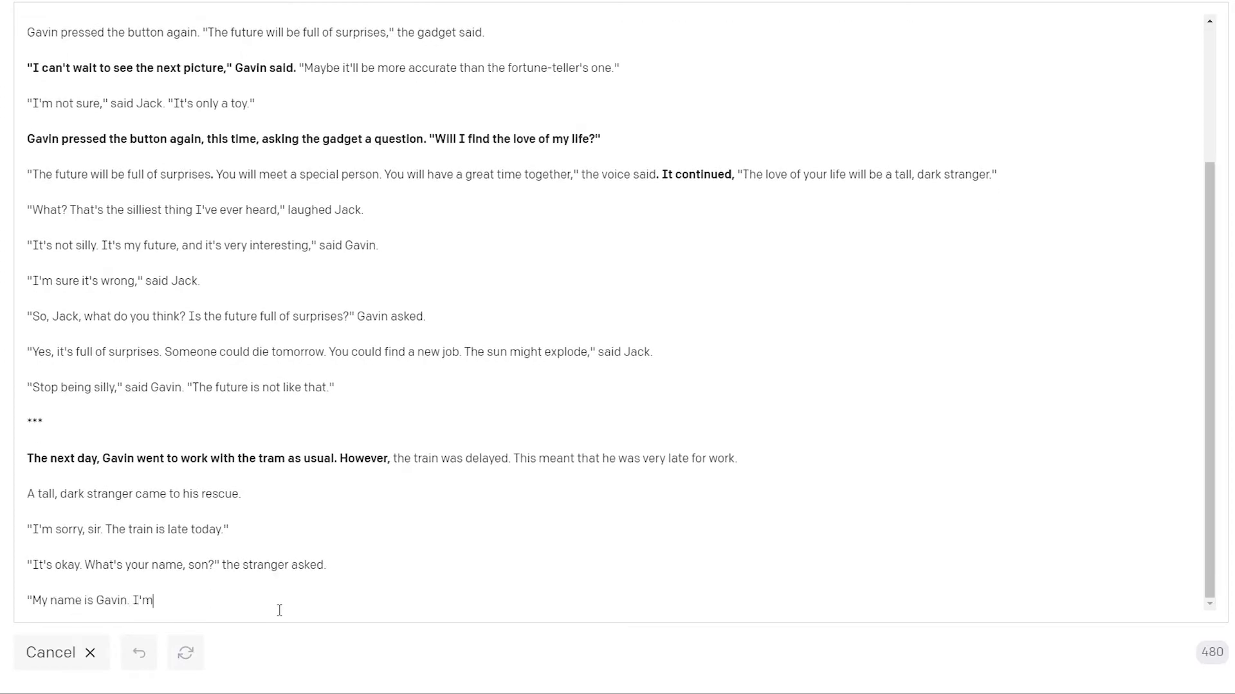
- Delete all generated text after 'However,' on the tram line
{"action": "left_click", "coordinate": [252, 452]}
{"action": "left_click_drag", "start_coordinate": [753, 422], "coordinate": [509, 416]}
{"action": "left_click", "coordinate": [500, 461]}
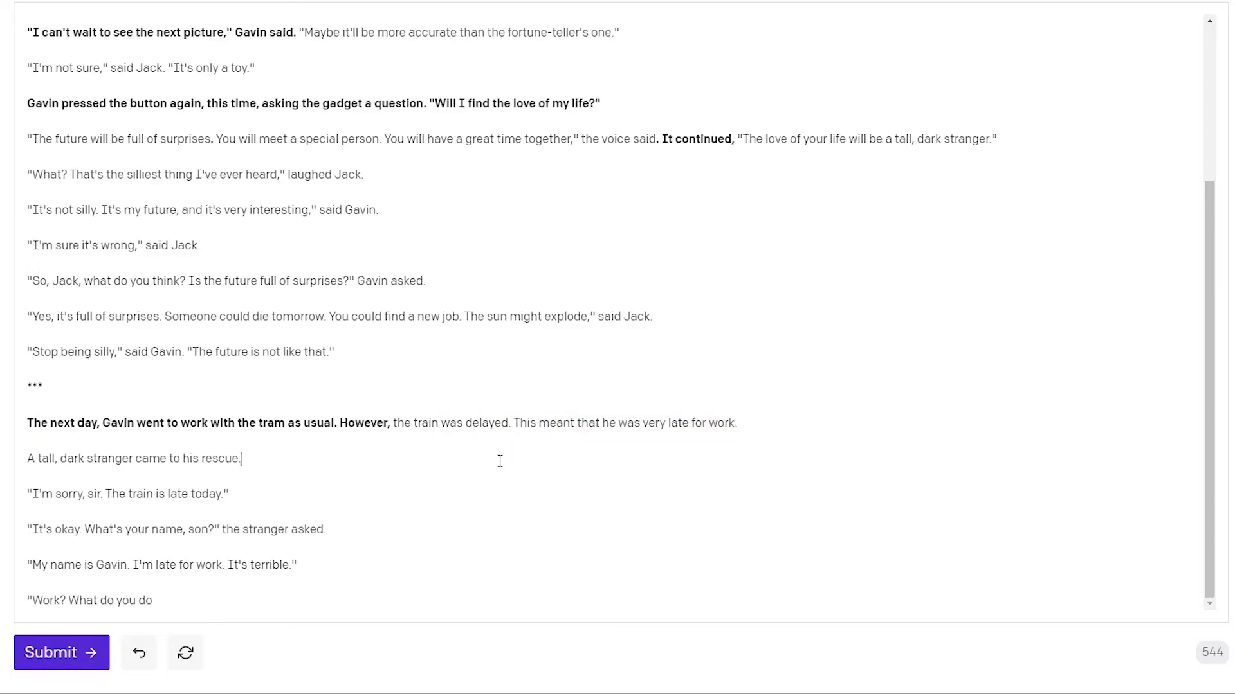
{"action": "key", "text": "Up"}
{"action": "key", "text": "ctrl+Right"}
{"action": "key", "text": "ctrl+Right"}
{"action": "key", "text": "ctrl+Right"}
{"action": "key", "text": "ctrl+Right"}
{"action": "key", "text": "ctrl+Right"}
{"action": "key", "text": "Left"}
{"action": "key", "text": "ctrl+shift+End"}
{"action": "key", "text": "BackSpace"}
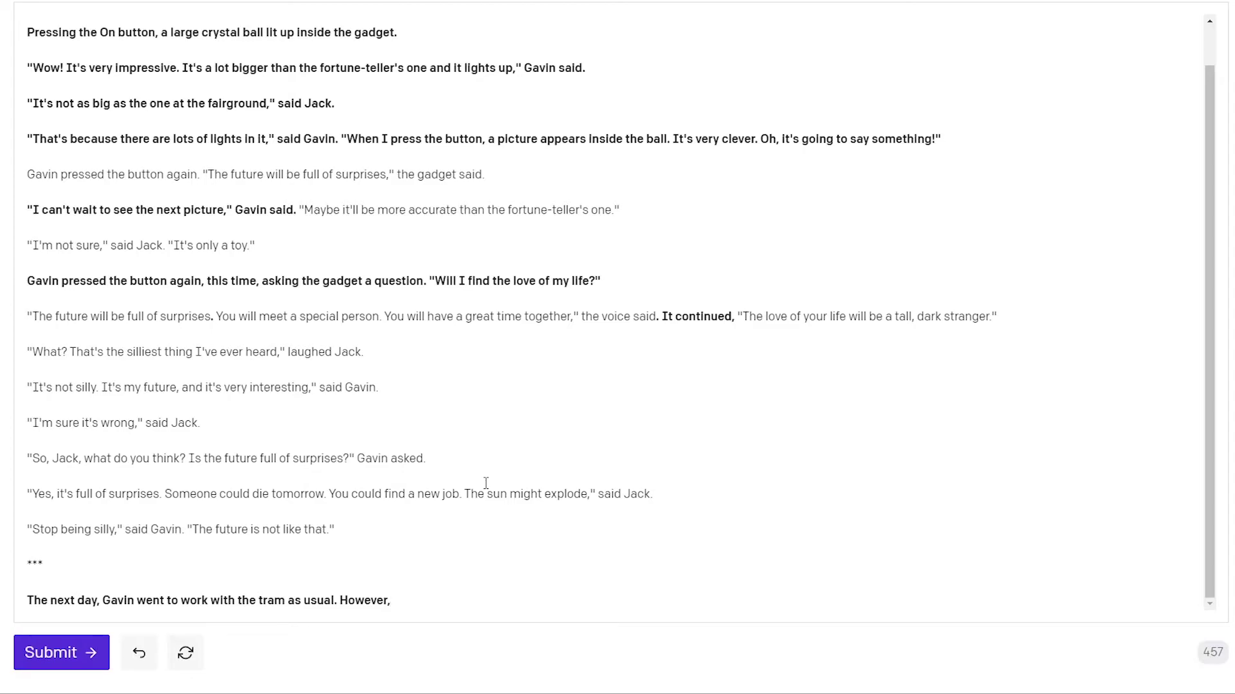
{"action": "key", "text": "ctrl+Return"}
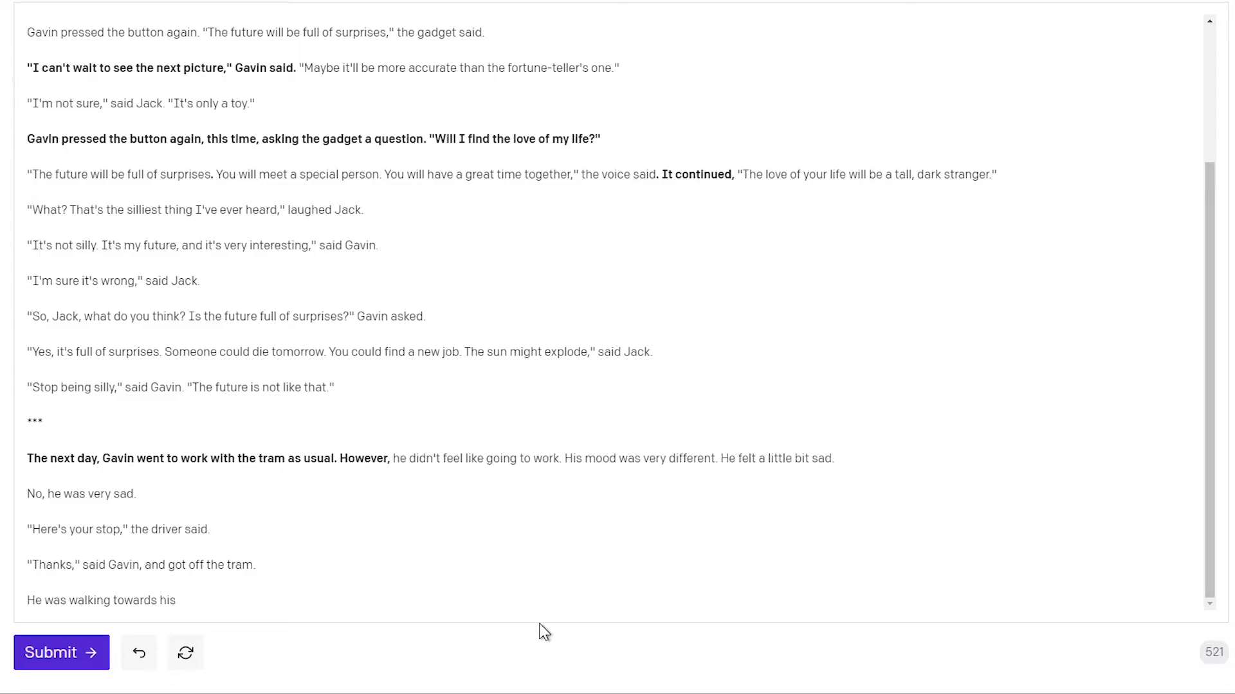
{"action": "left_click_drag", "start_coordinate": [336, 562], "coordinate": [391, 452]}
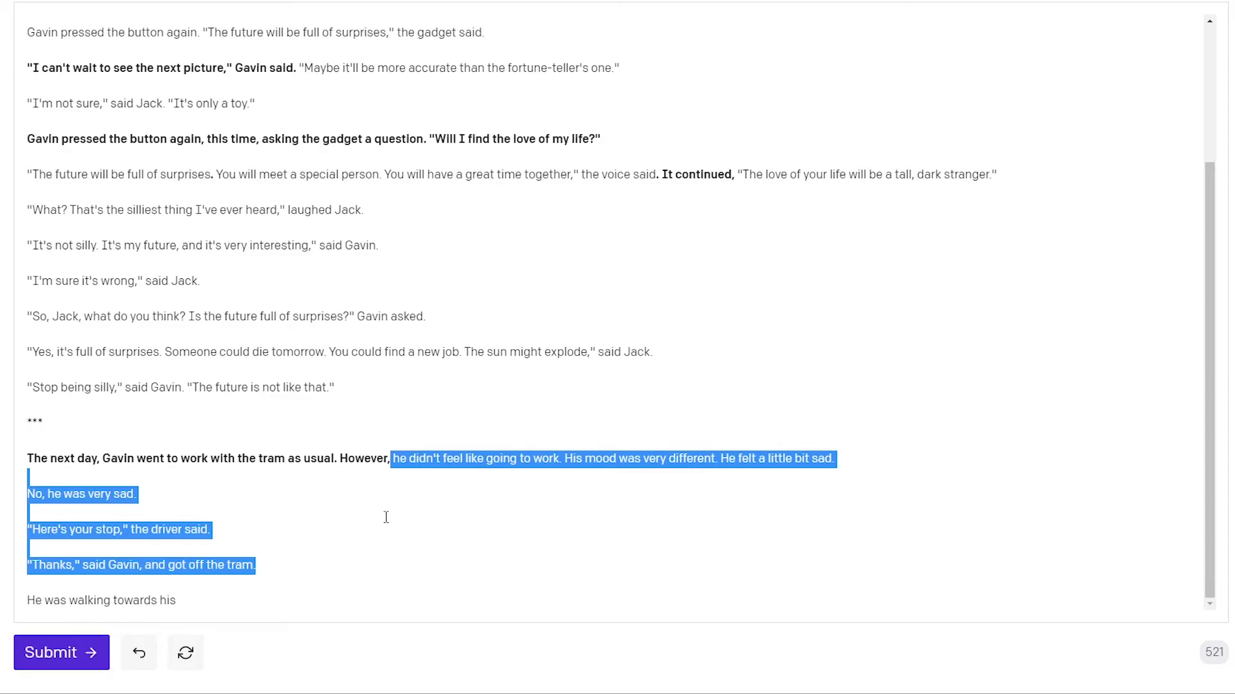
{"action": "left_click", "coordinate": [391, 457]}
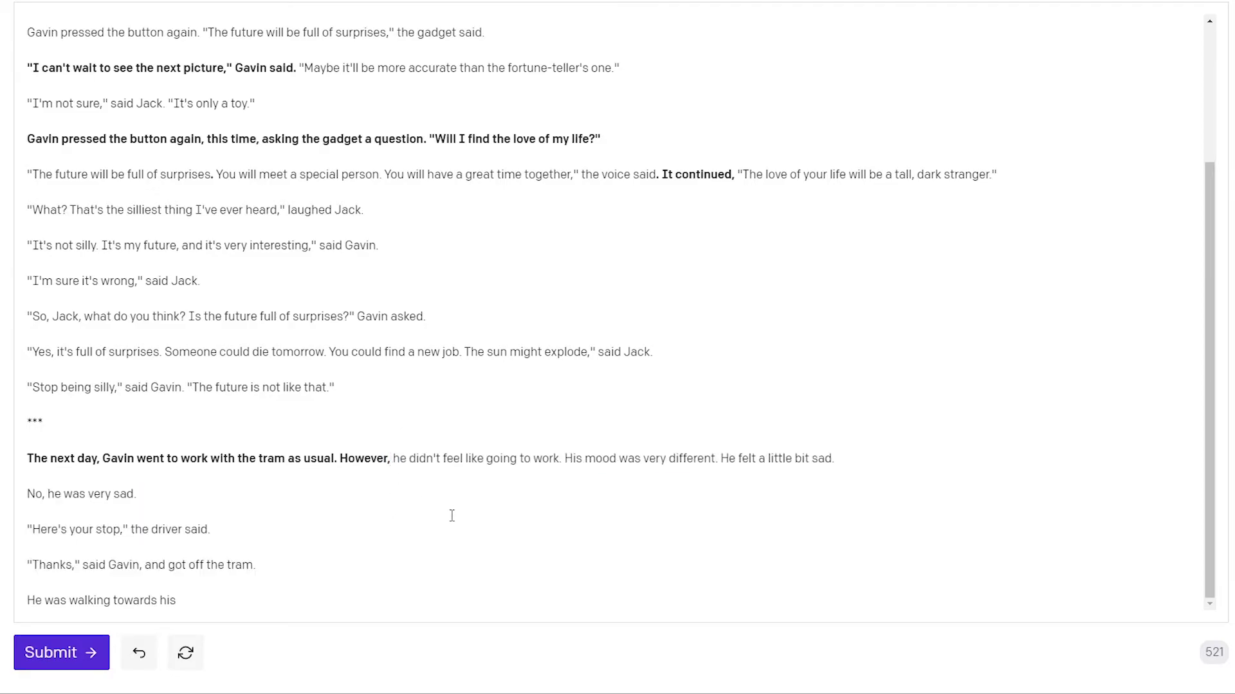
{"action": "key", "text": "ctrl+shift+End"}
{"action": "key", "text": "BackSpace"}
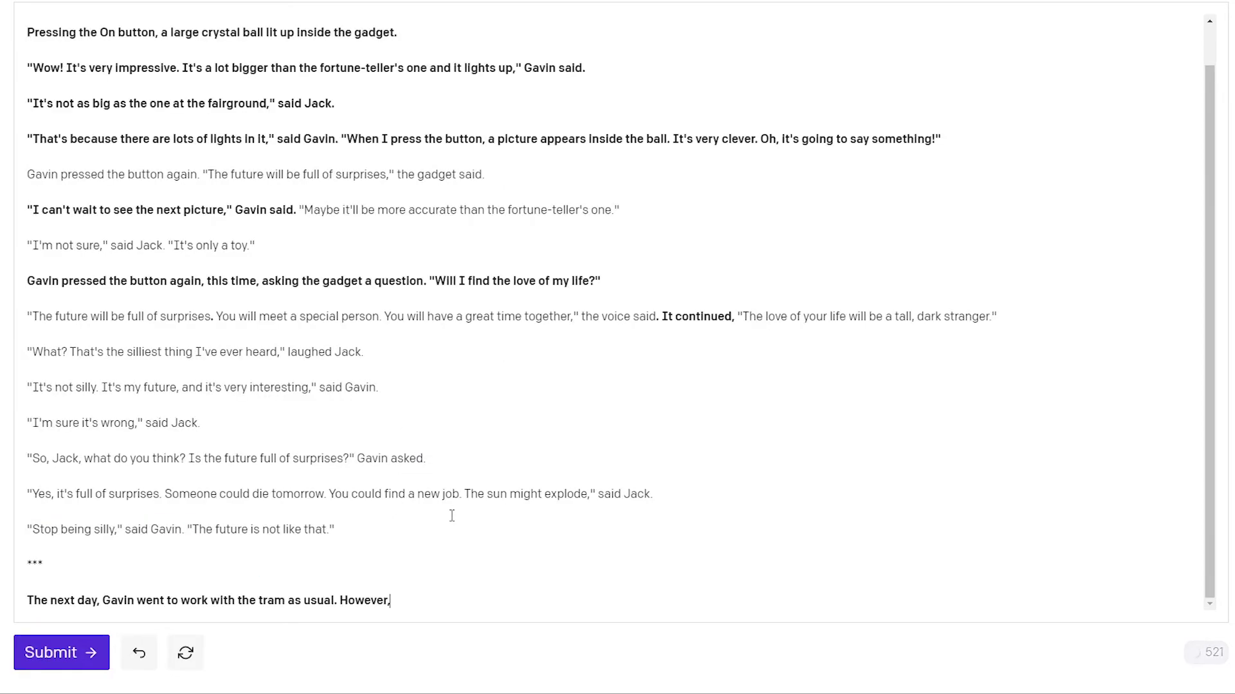
{"action": "left_click_drag", "start_coordinate": [335, 601], "coordinate": [286, 601]}
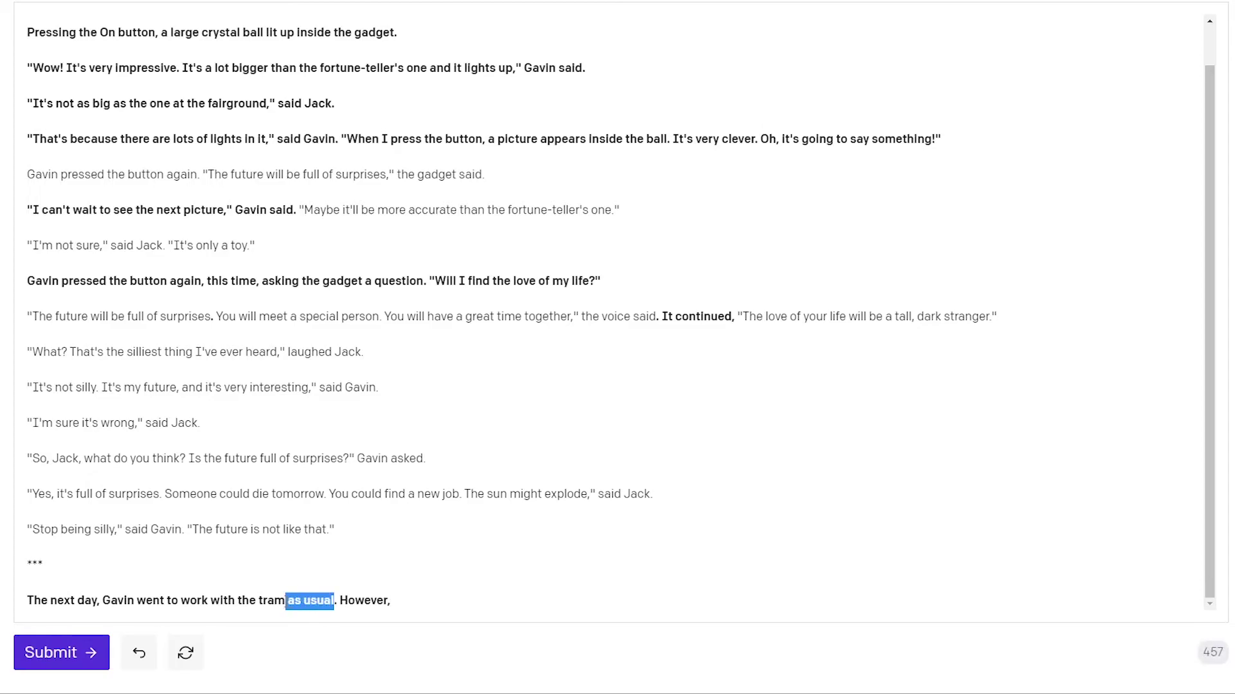
{"action": "left_click", "coordinate": [409, 602]}
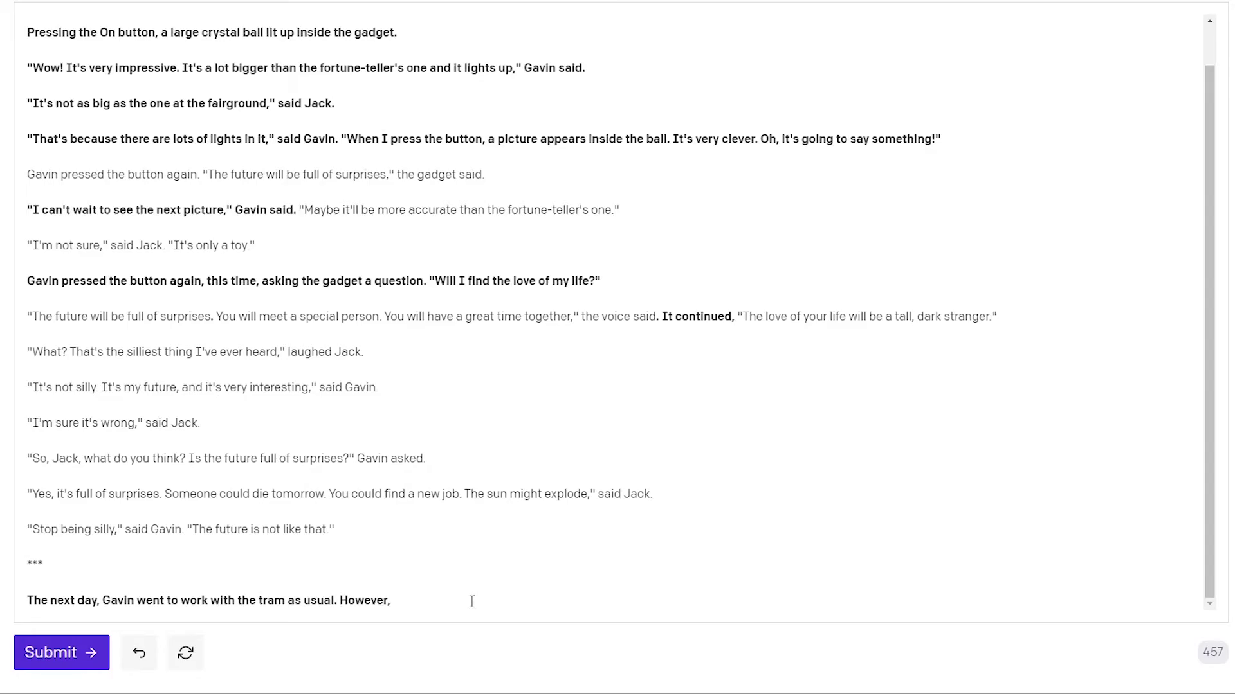
{"action": "key", "text": "ctrl+Return"}
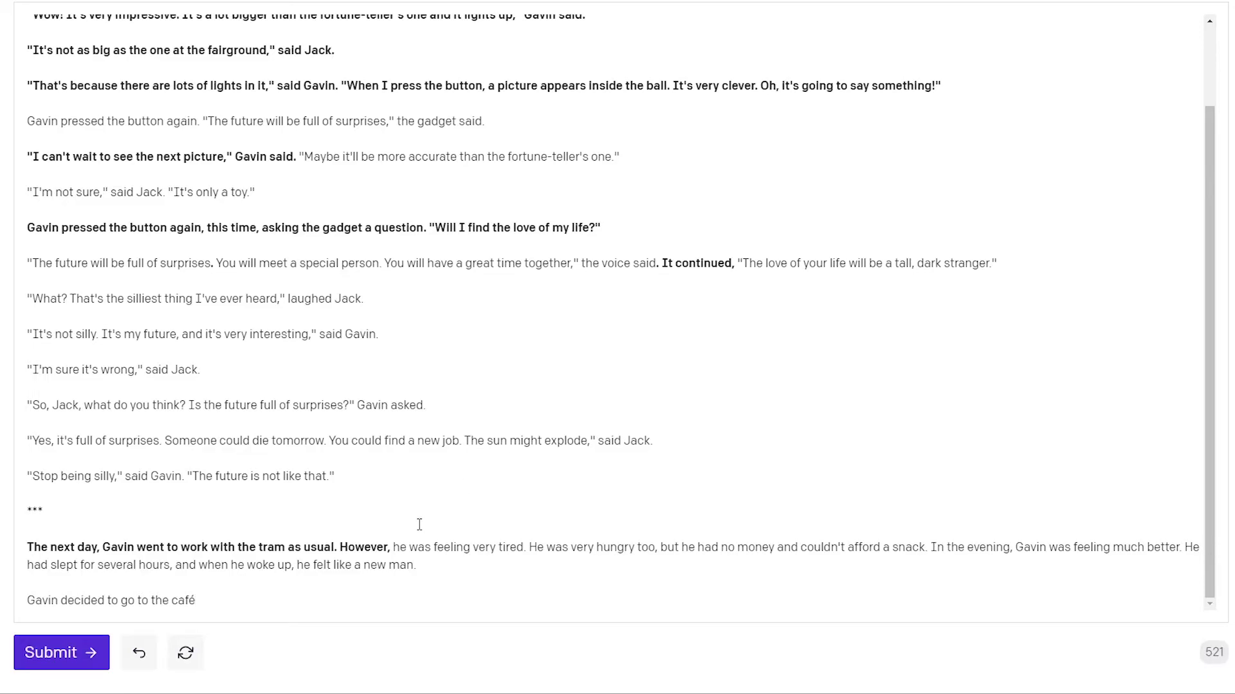
{"action": "left_click", "coordinate": [391, 548]}
{"action": "left_click", "coordinate": [512, 597], "text": "shift"}
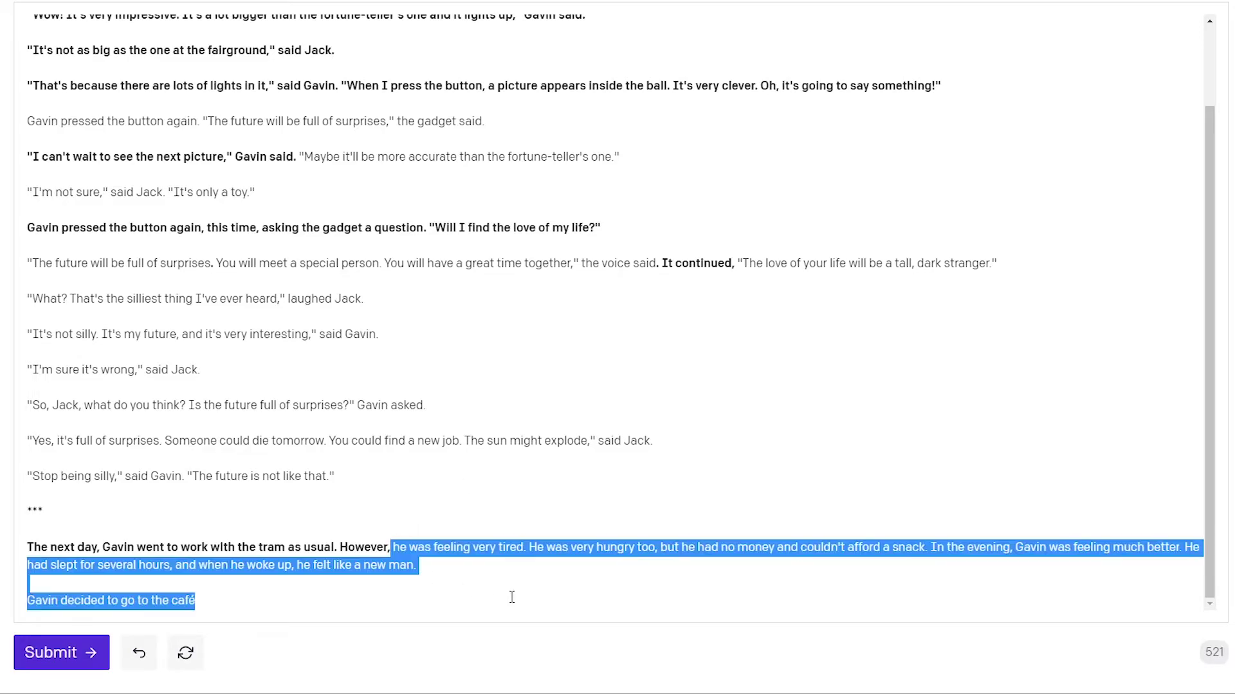
{"action": "key", "text": "BackSpace"}
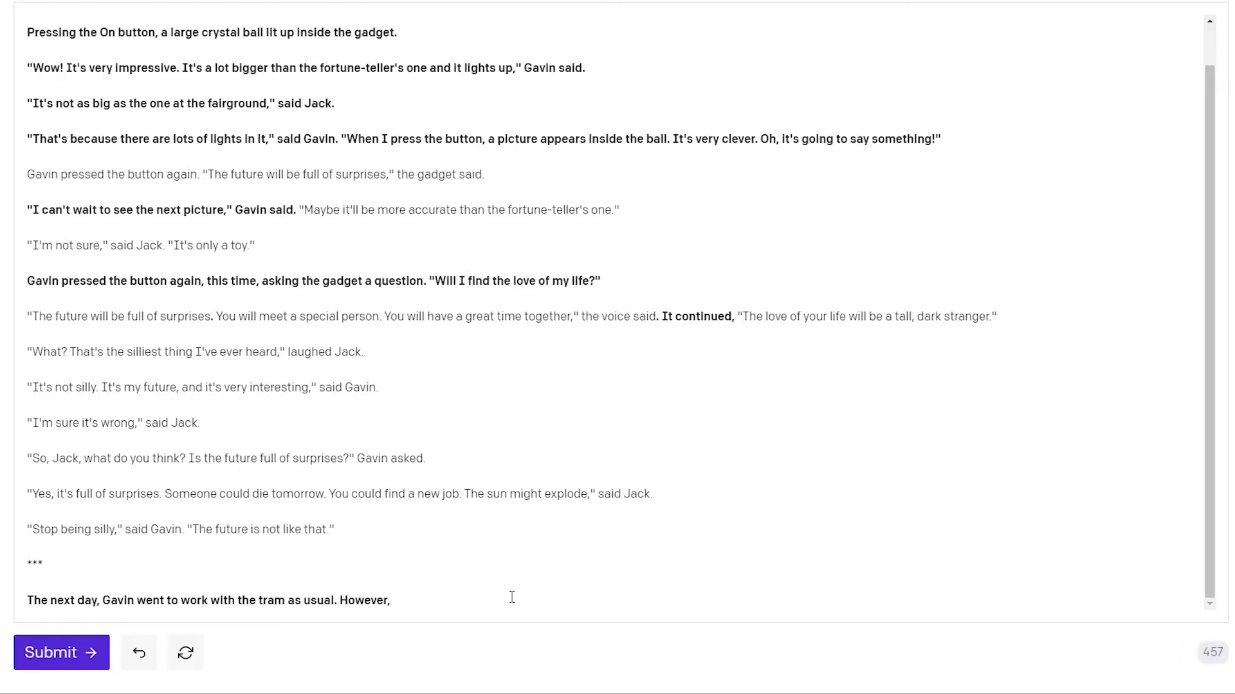
- Insert 'He was excited to find out If the gadget was right.' before 'However,' and generate
{"action": "key", "text": "ctrl+Left"}
{"action": "type", "text": "He was excite"}
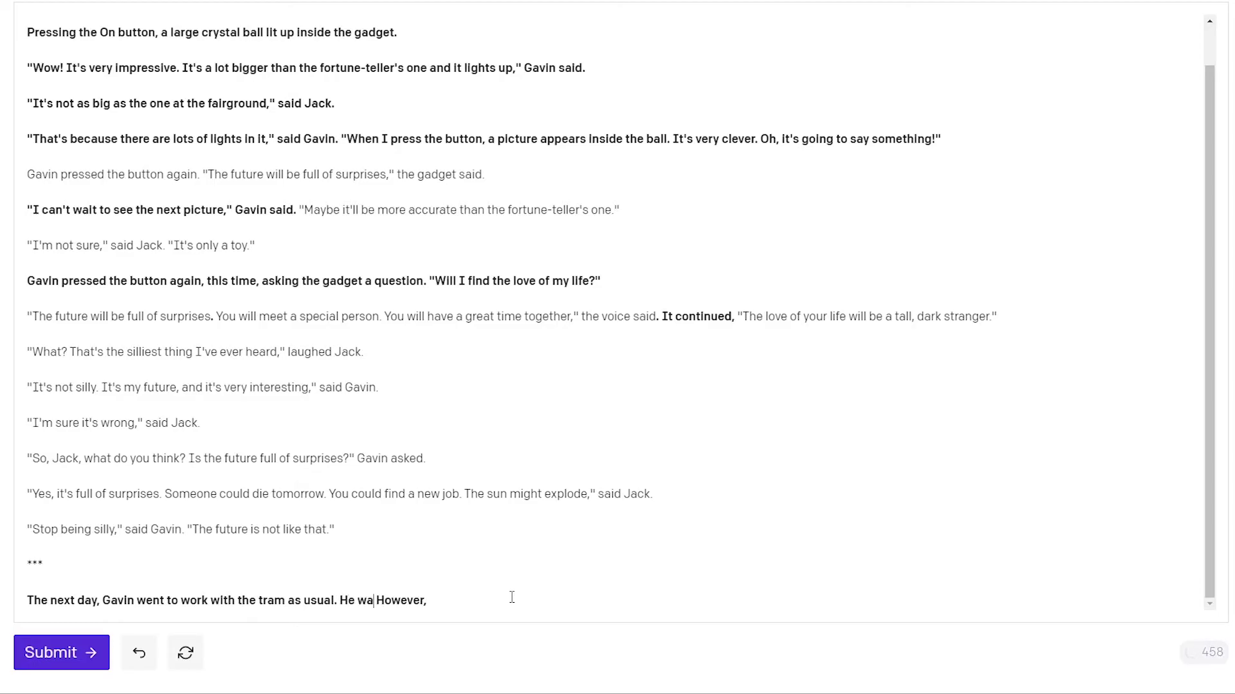
{"action": "type", "text": "d to find out I"}
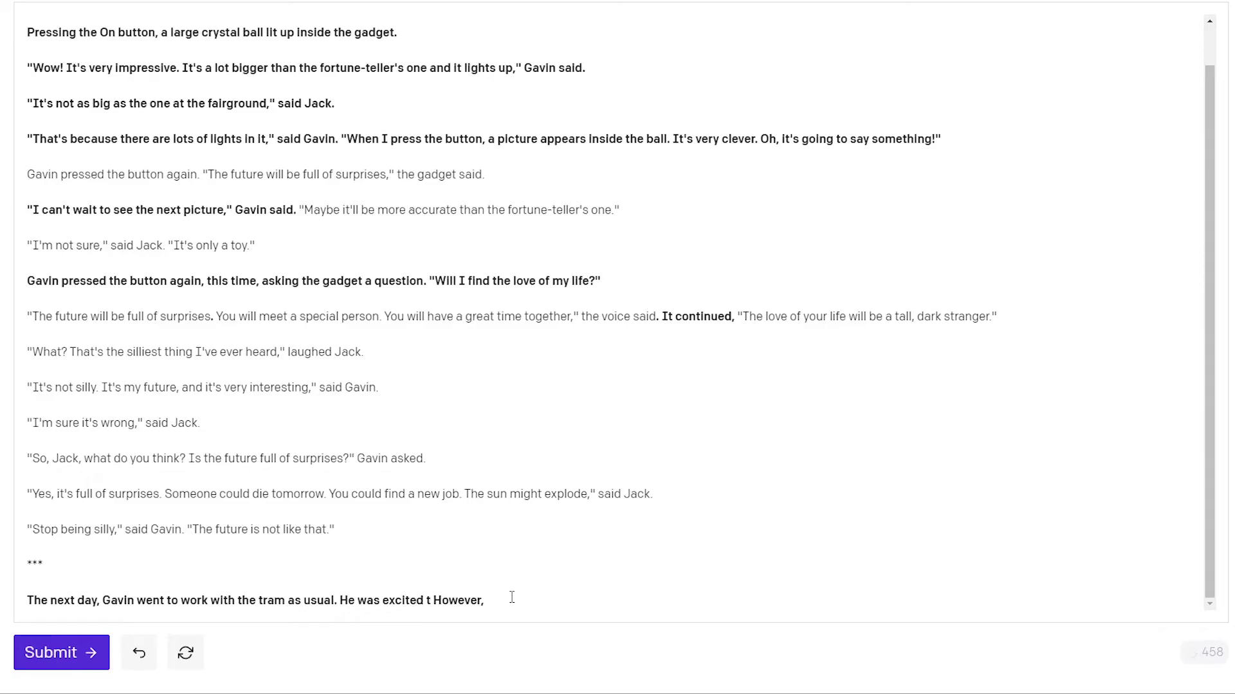
{"action": "type", "text": "f the gadget was rig"}
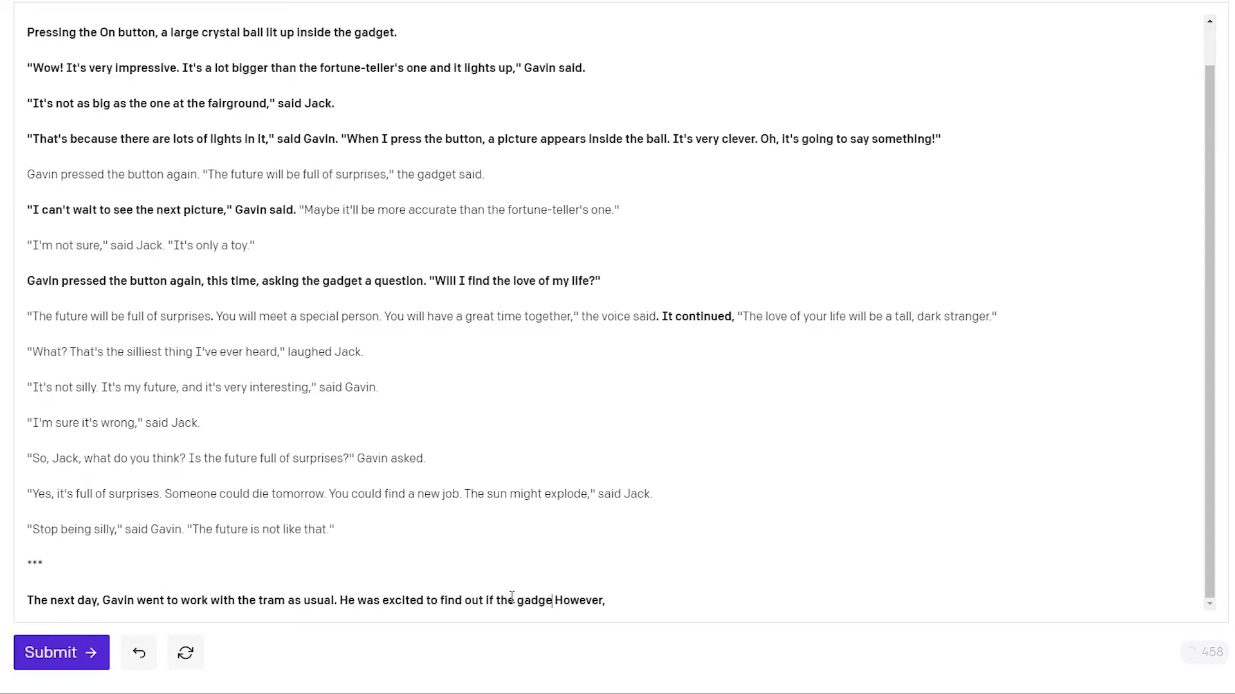
{"action": "type", "text": "ht."}
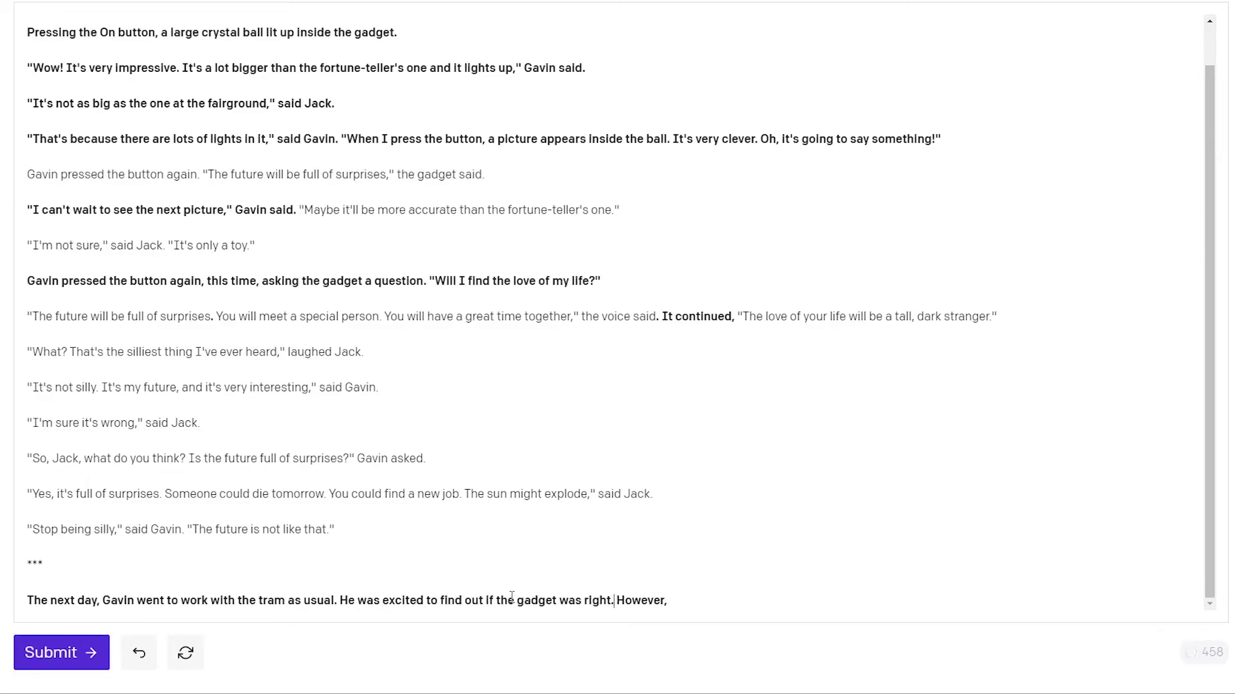
{"action": "key", "text": "End"}
{"action": "key", "text": "ctrl+Return"}
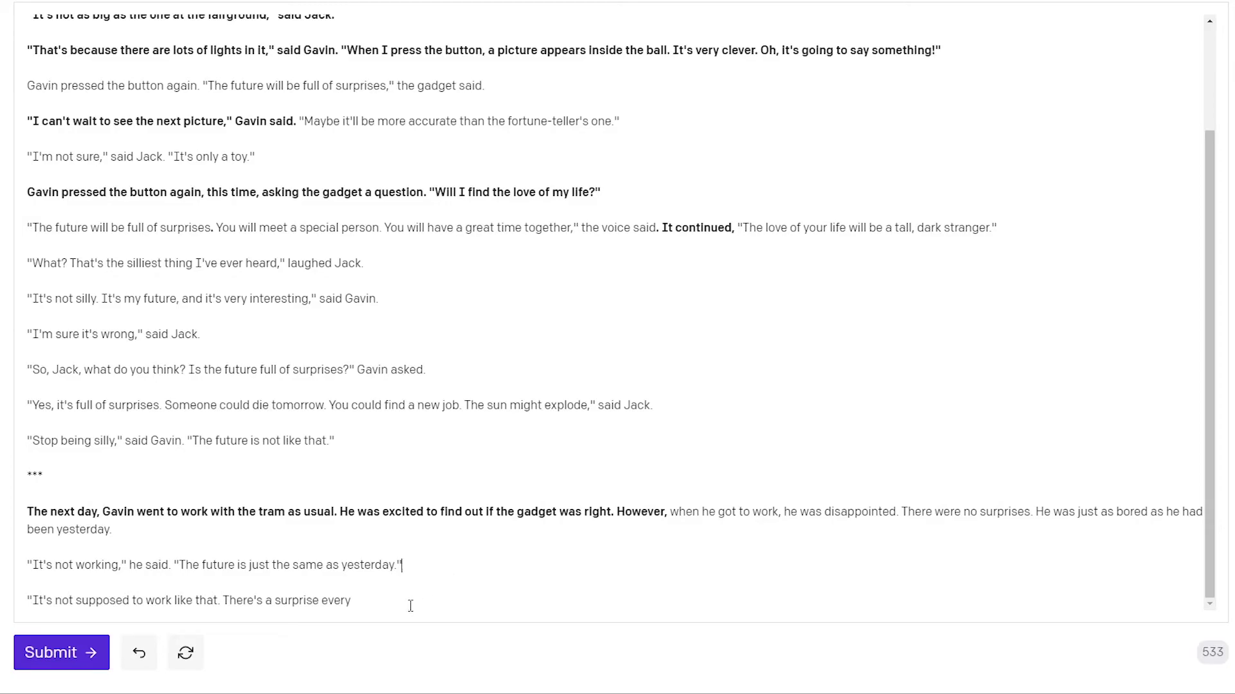
- Generate more of Gavin's workday dialogue with Jack, ending after his 'It's not working' line
{"action": "left_click_drag", "start_coordinate": [410, 606], "coordinate": [385, 597]}
{"action": "key", "text": "ctrl+Return"}
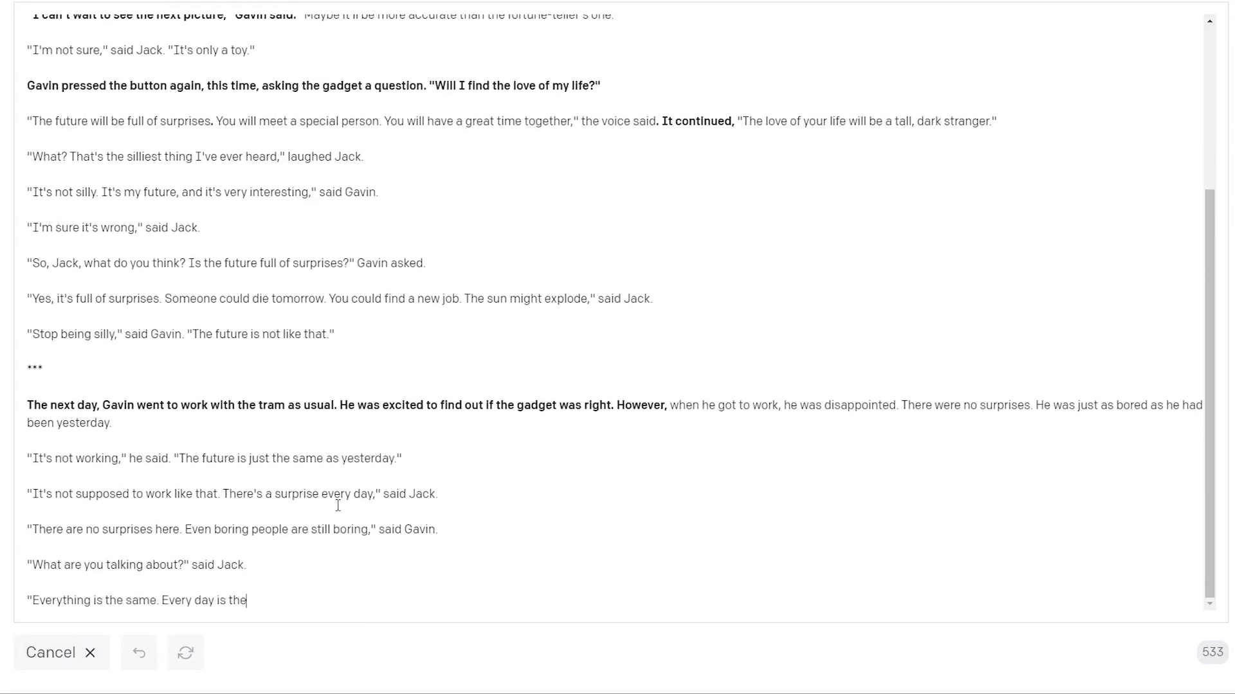
{"action": "left_click", "coordinate": [446, 493]}
{"action": "left_click", "coordinate": [434, 460]}
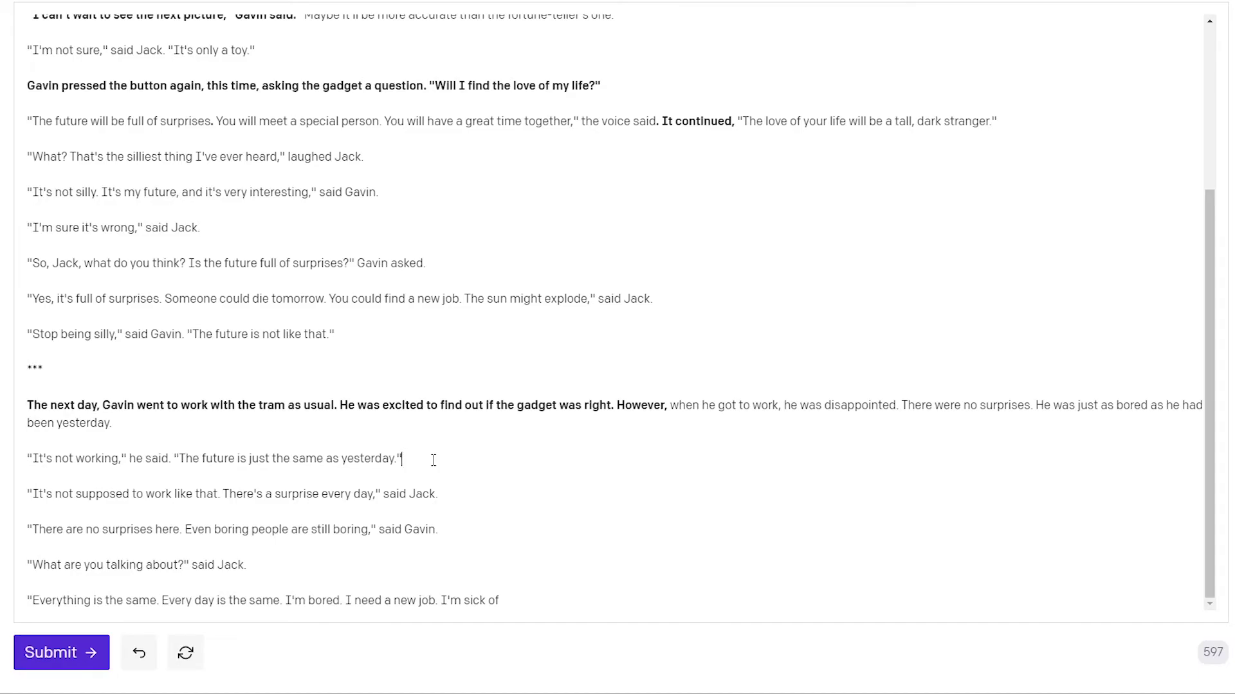
- Delete the dialogue after 'It's not working' and start a new paragraph 'Just as Gavin thought'
{"action": "key", "text": "ctrl+shift+End"}
{"action": "key", "text": "BackSpace"}
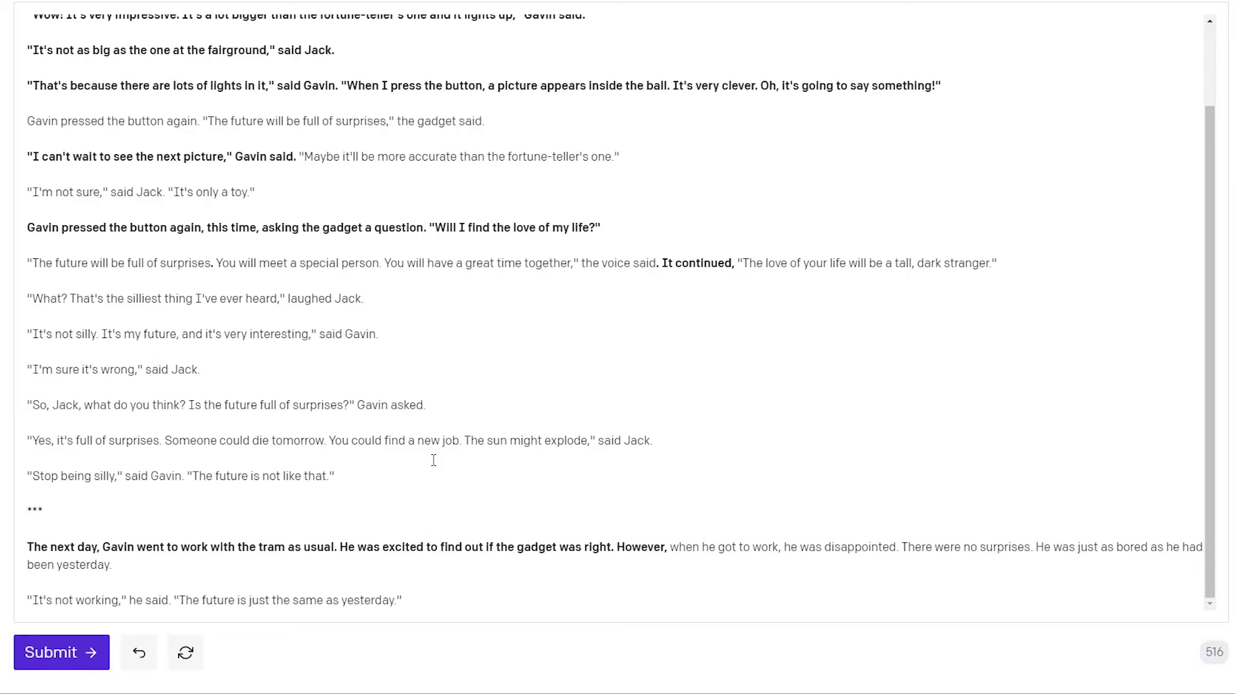
{"action": "key", "text": "Return"}
{"action": "key", "text": "Return"}
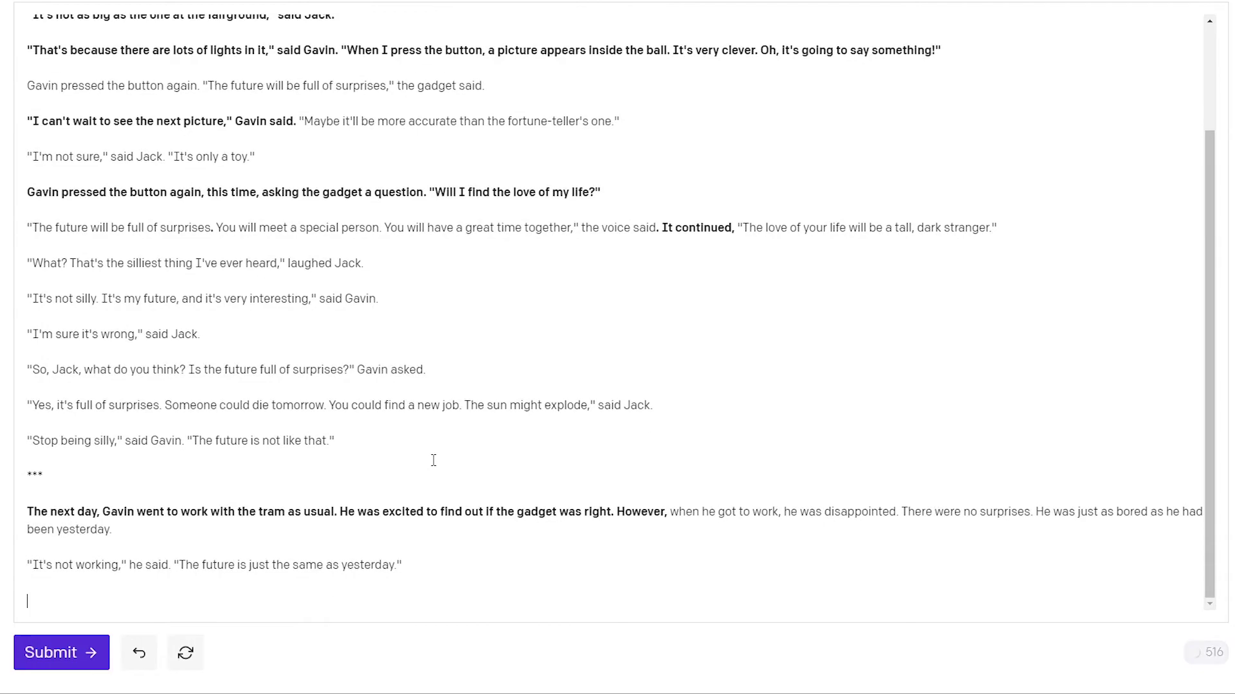
{"action": "type", "text": "Just as Gavin thought these thoughts"}
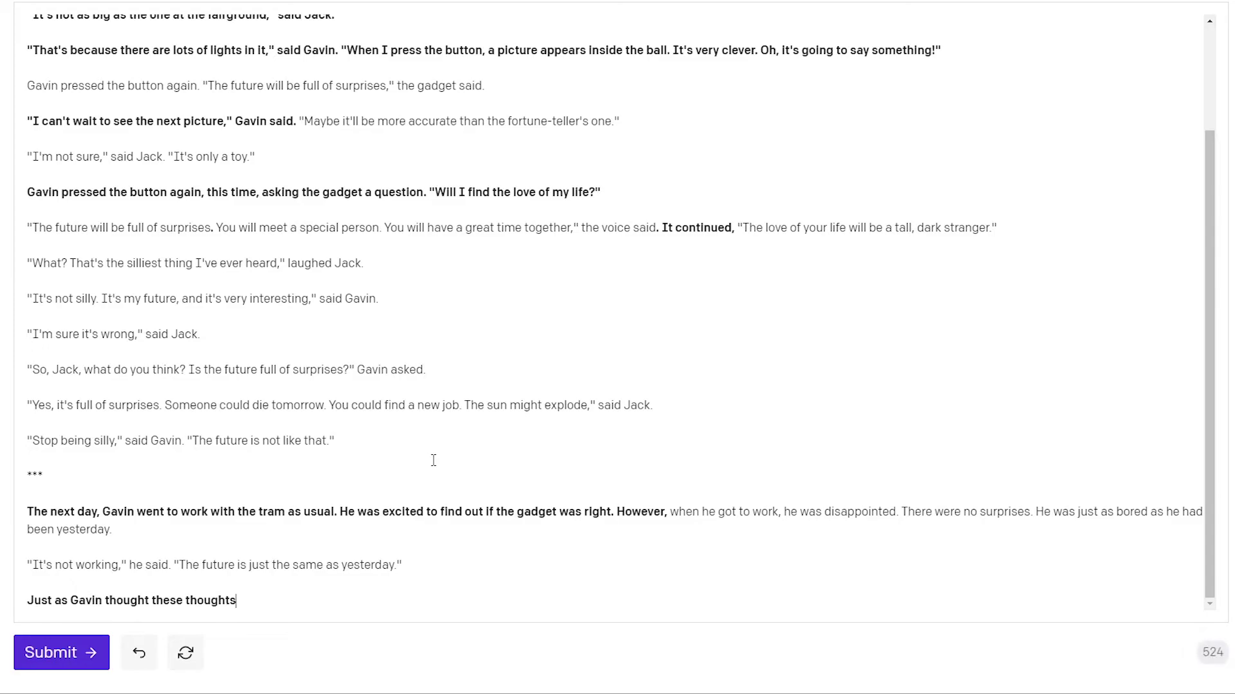
{"action": "key", "text": "ctrl+shift+Left"}
{"action": "key", "text": "ctrl+shift+Left"}
{"action": "key", "text": "ctrl+shift+Left"}
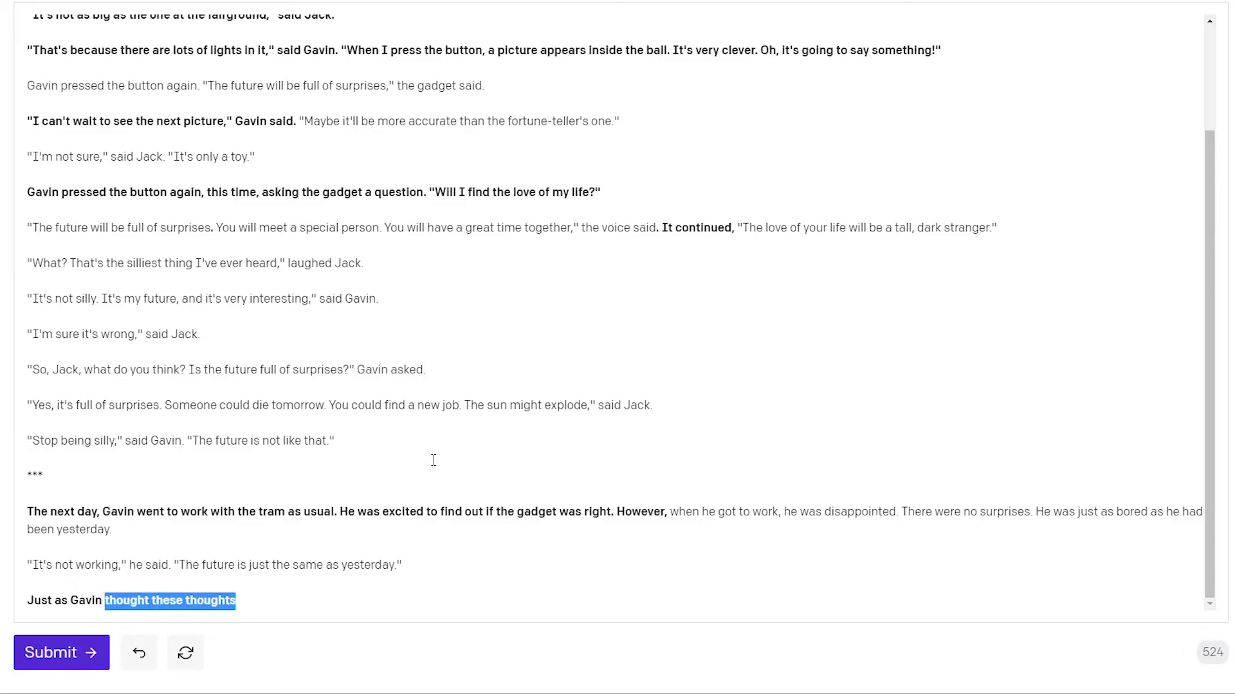
{"action": "key", "text": "ctrl+shift+Right"}
{"action": "key", "text": "BackSpace"}
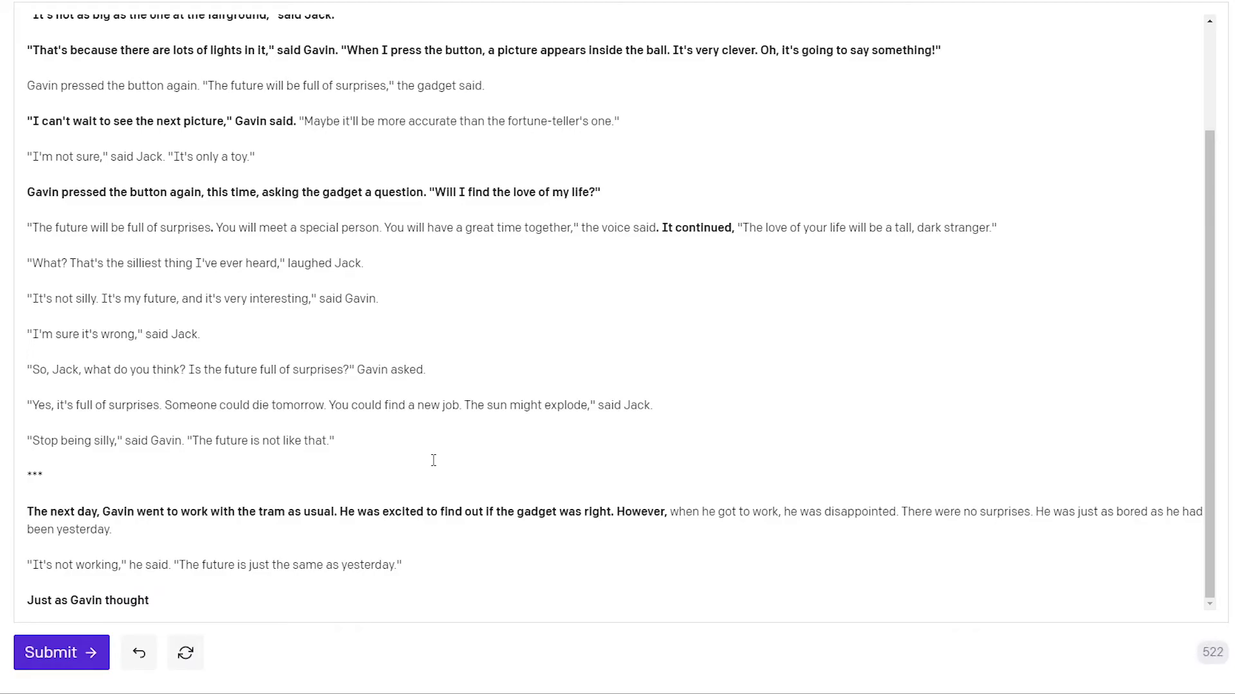
- Generate the boss scene, then delete everything from Gavin's 'But I'll find another job' line onward
{"action": "key", "text": "ctrl+Return"}
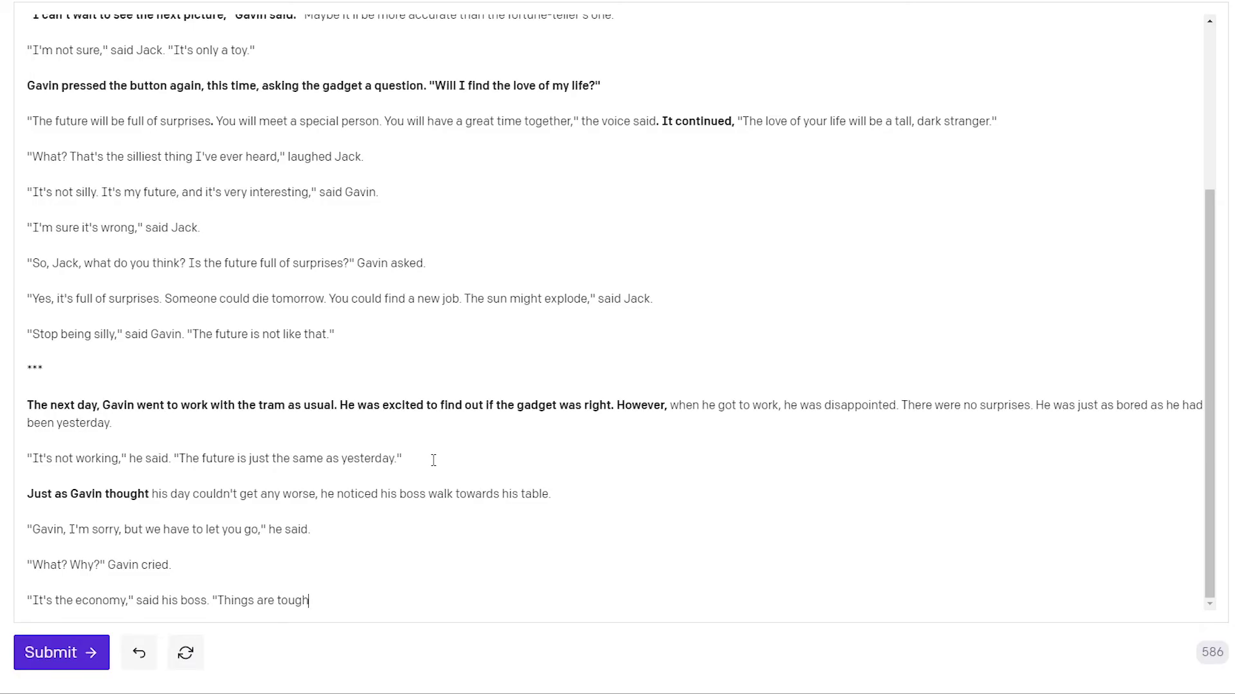
{"action": "key", "text": "ctrl+Return"}
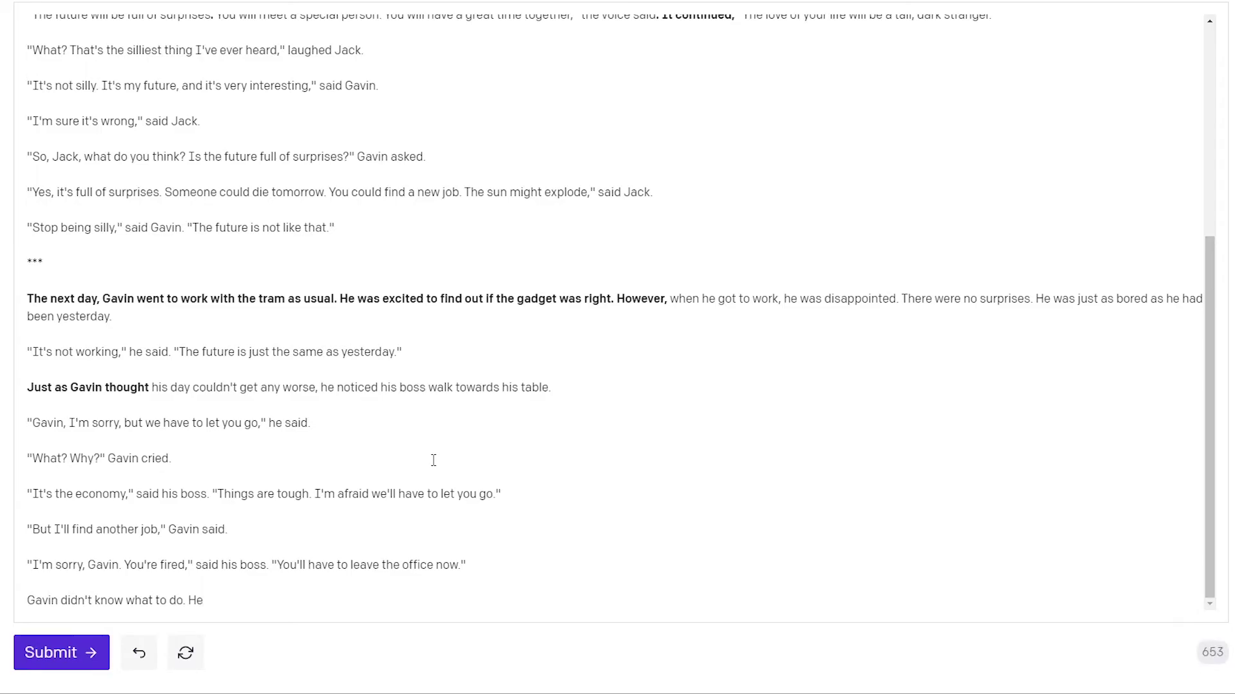
{"action": "key", "text": "Down"}
{"action": "key", "text": "ctrl+Right"}
{"action": "key", "text": "ctrl+Right"}
{"action": "key", "text": "ctrl+Right"}
{"action": "key", "text": "ctrl+Right"}
{"action": "key", "text": "ctrl+Right"}
{"action": "key", "text": "ctrl+Left"}
{"action": "key", "text": "ctrl+shift+End"}
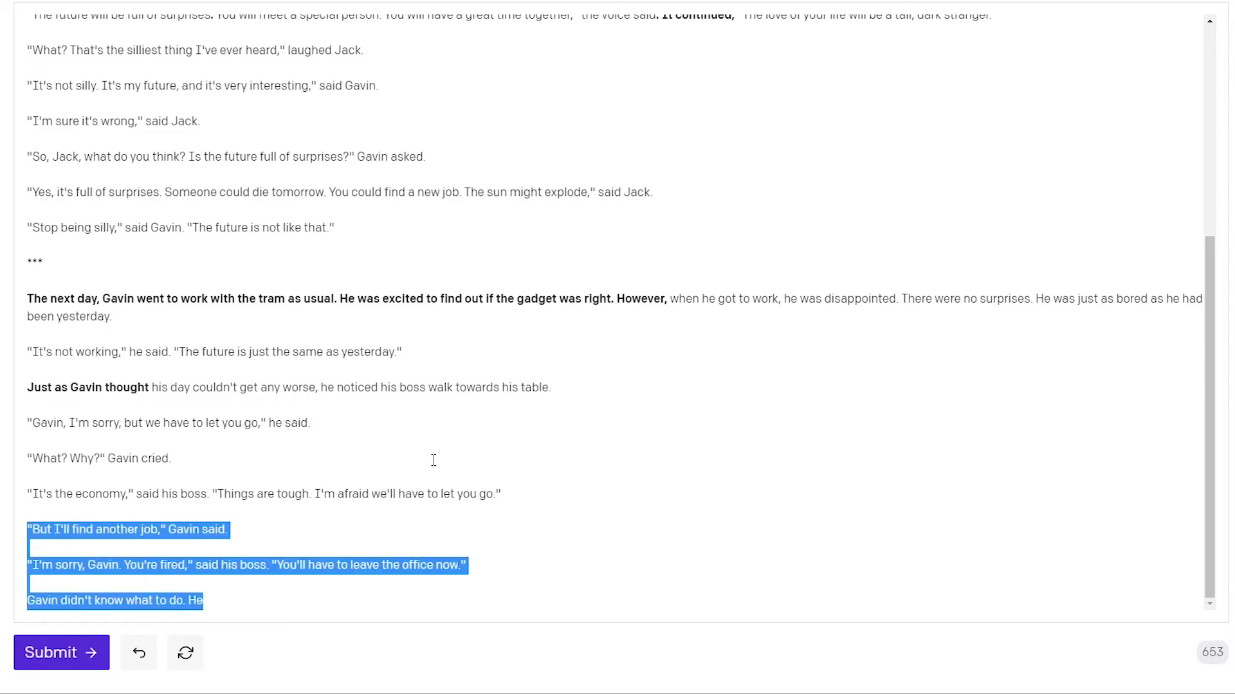
{"action": "key", "text": "BackSpace"}
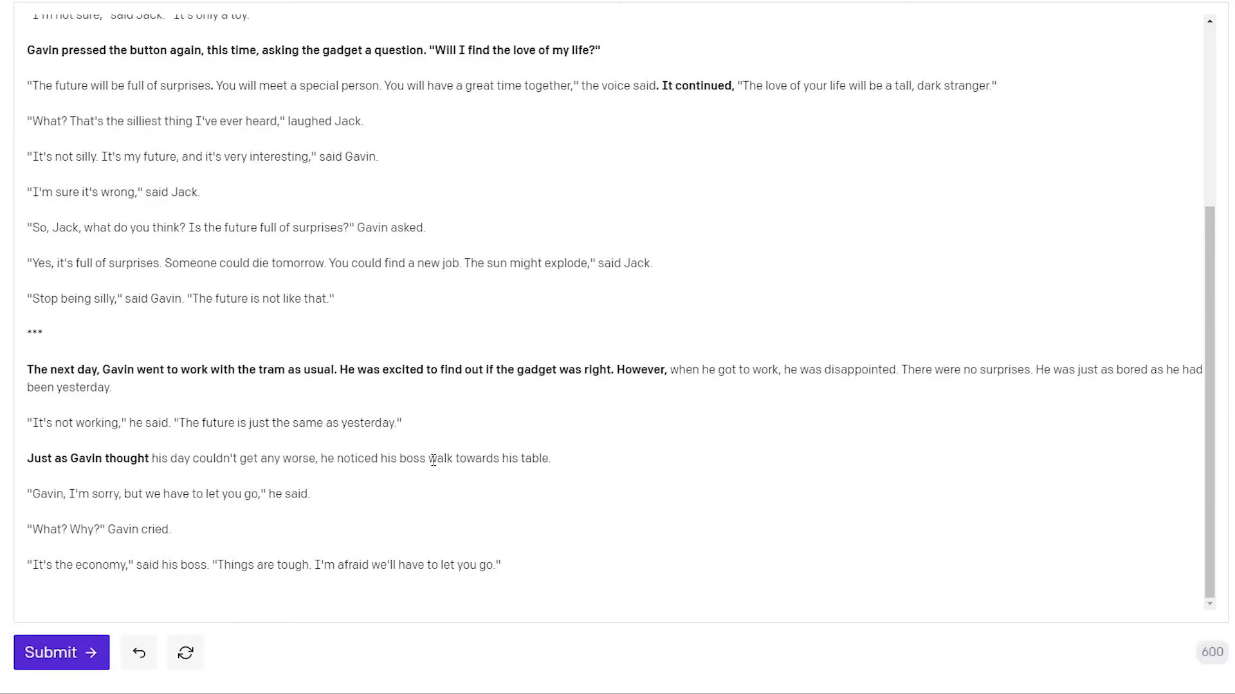
- Add *** and a paragraph about jobless Gavin walking to the beach at sunset, ending 'Suddenly,'
{"action": "type", "text": "***"}
{"action": "key", "text": "Return"}
{"action": "key", "text": "Return"}
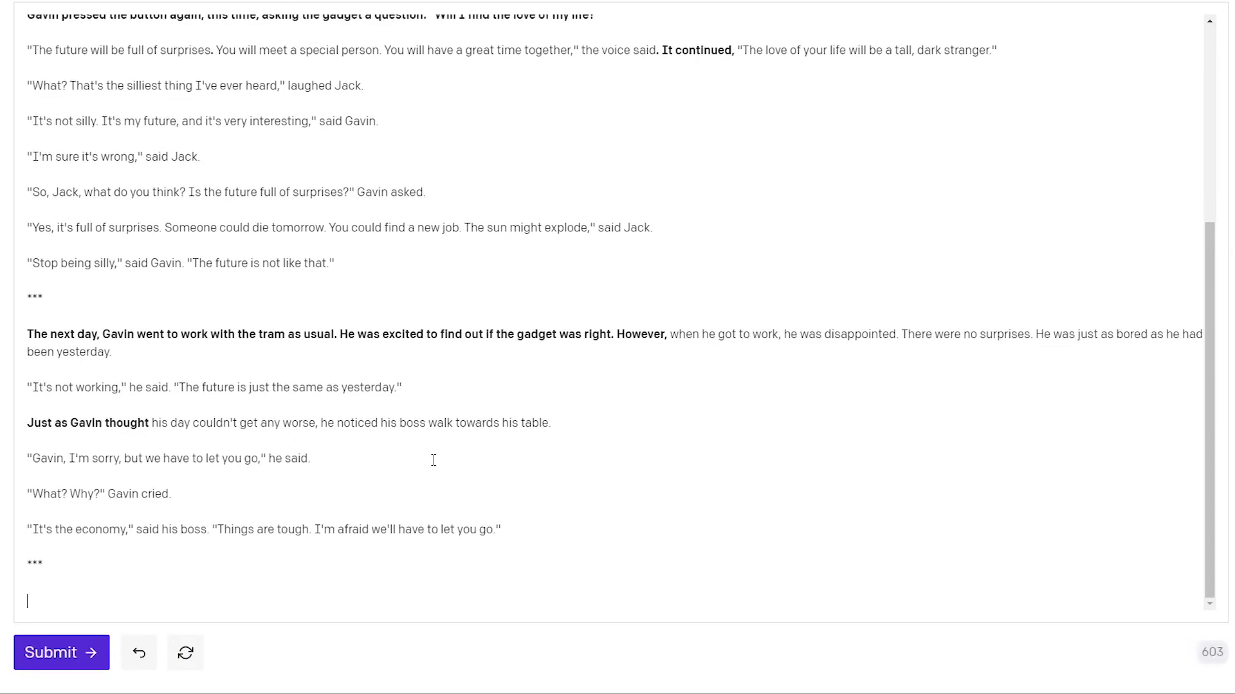
{"action": "type", "text": "Jobless, and with no romantic soul anywhere near, Gavin "}
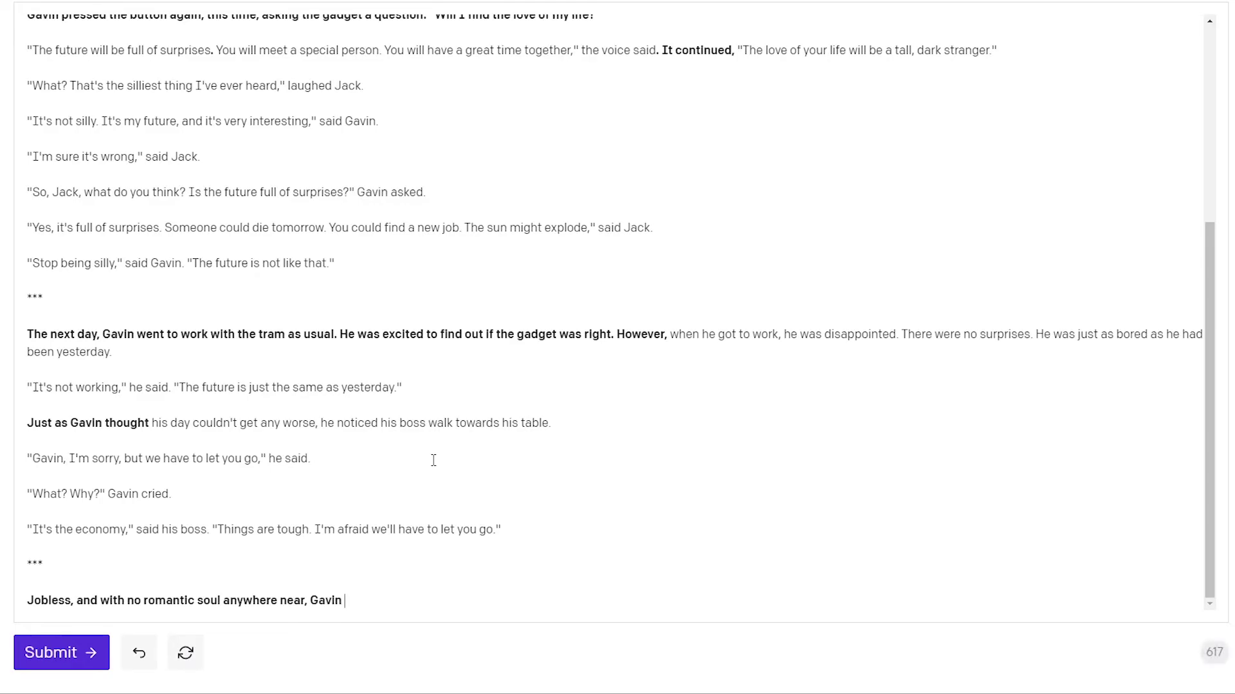
{"action": "type", "text": "took some time off"}
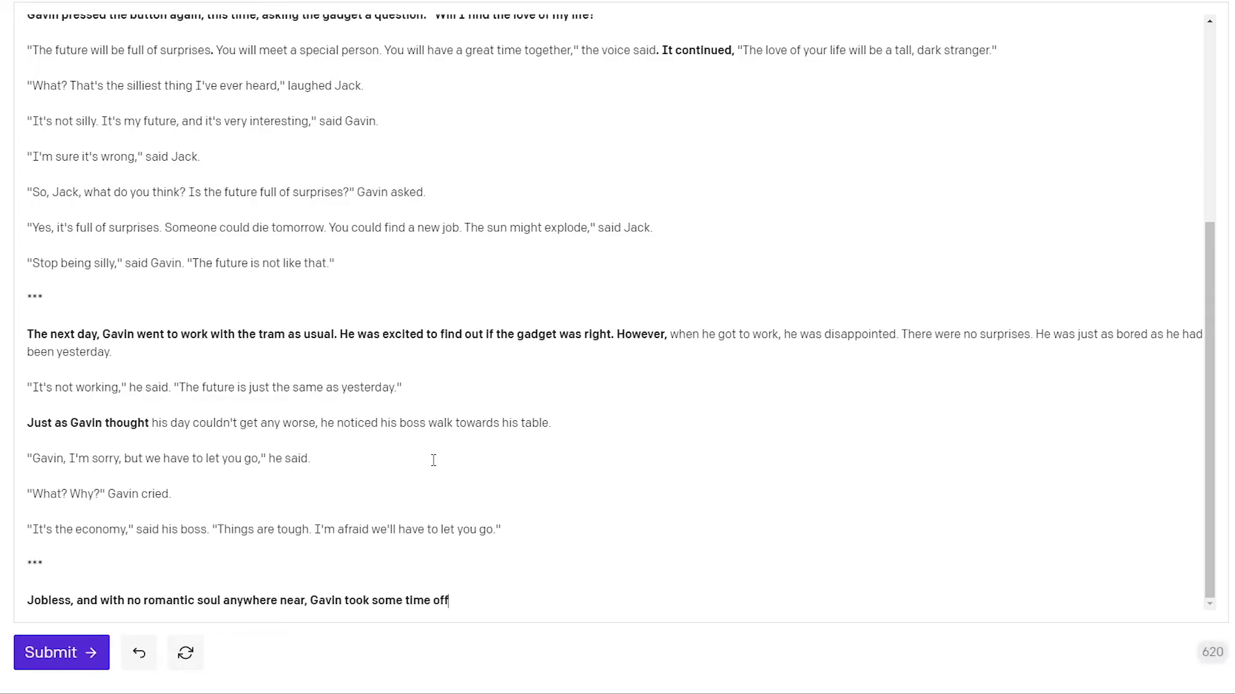
{"action": "key", "text": "ctrl+shift+Left"}
{"action": "key", "text": "ctrl+shift+Left"}
{"action": "key", "text": "ctrl+shift+Left"}
{"action": "key", "text": "ctrl+shift+Left"}
{"action": "key", "text": "BackSpace"}
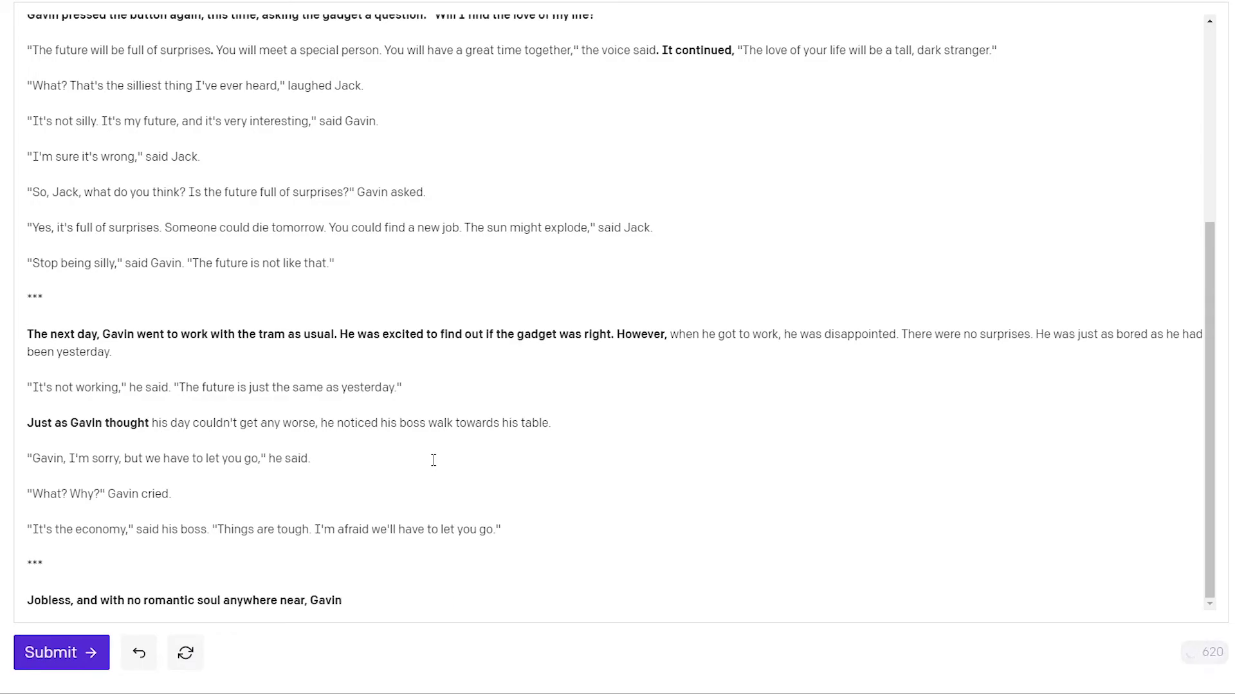
{"action": "type", "text": "aimlessly walked the city"}
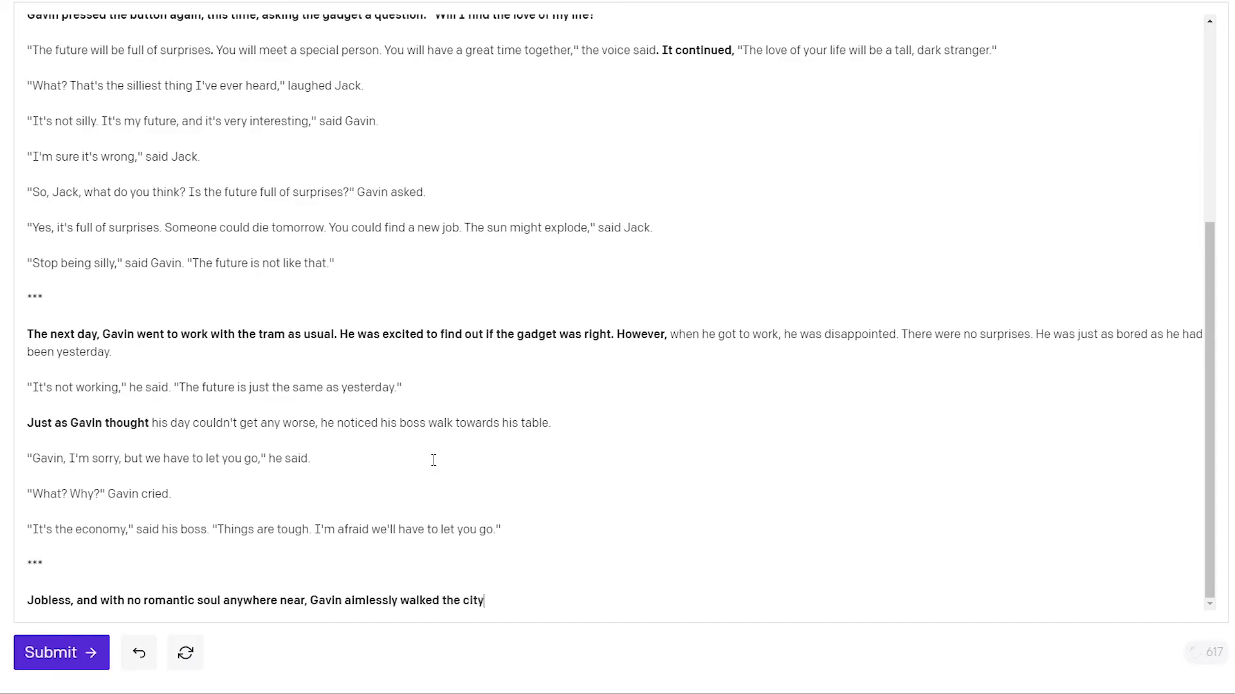
{"action": "type", "text": ". He came across one of his favor"}
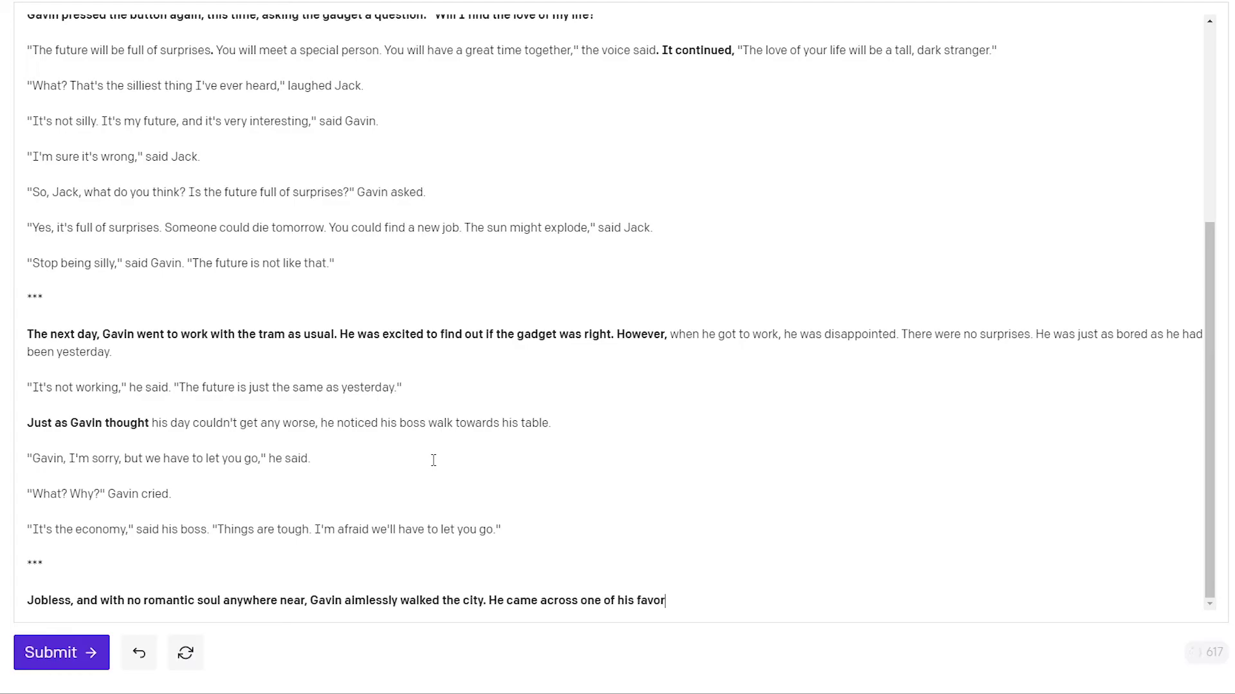
{"action": "type", "text": "ite spots, the beach"}
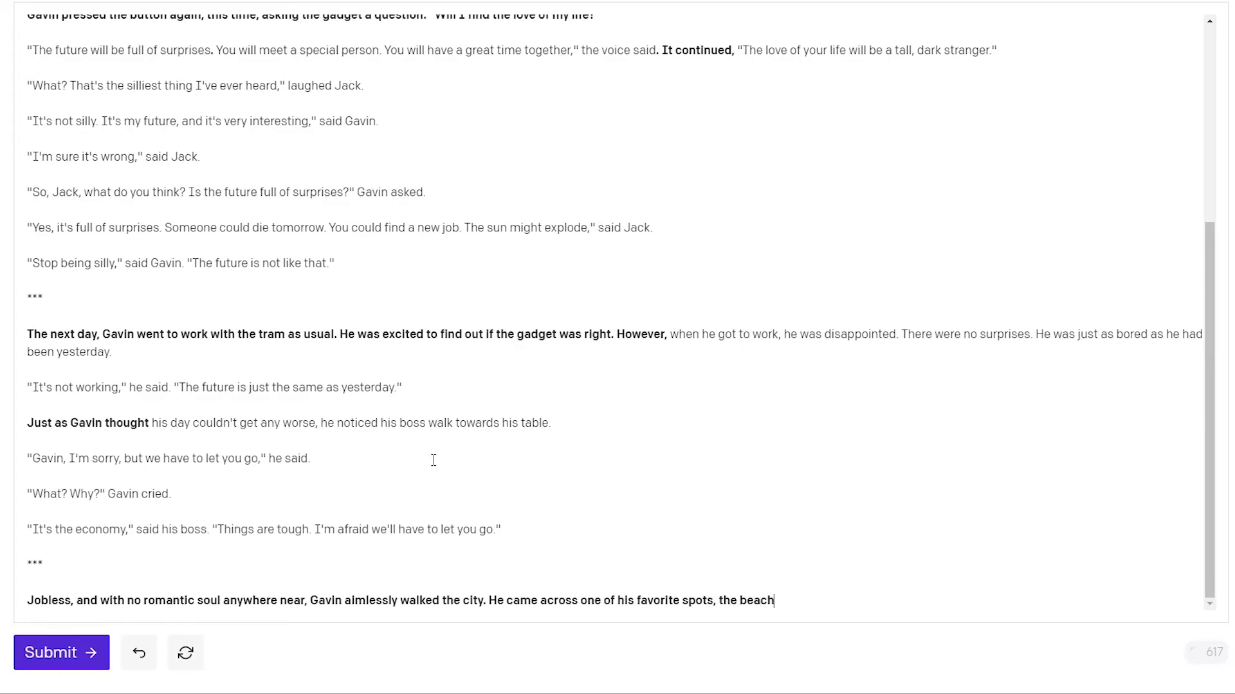
{"action": "type", "text": ". The sun started to set. Suddenly"}
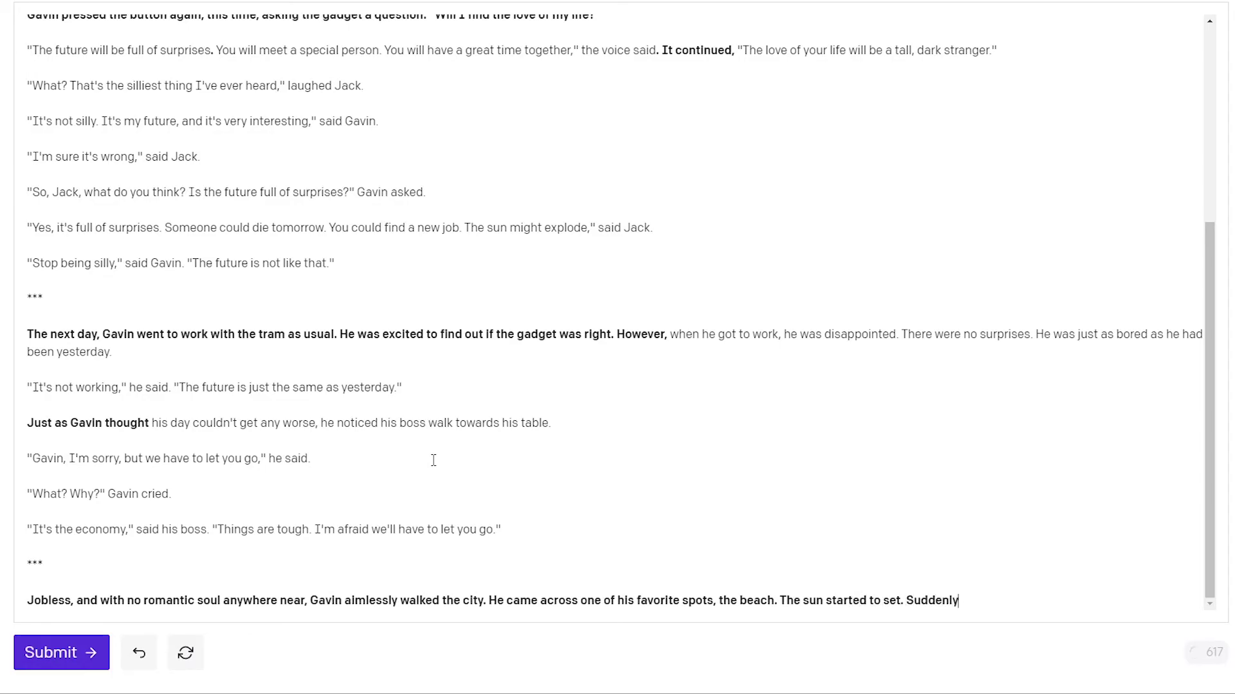
{"action": "type", "text": ","}
- Generate three continuations introducing the tall, dark stranger and Jack's dialogue
{"action": "key", "text": "ctrl+Return"}
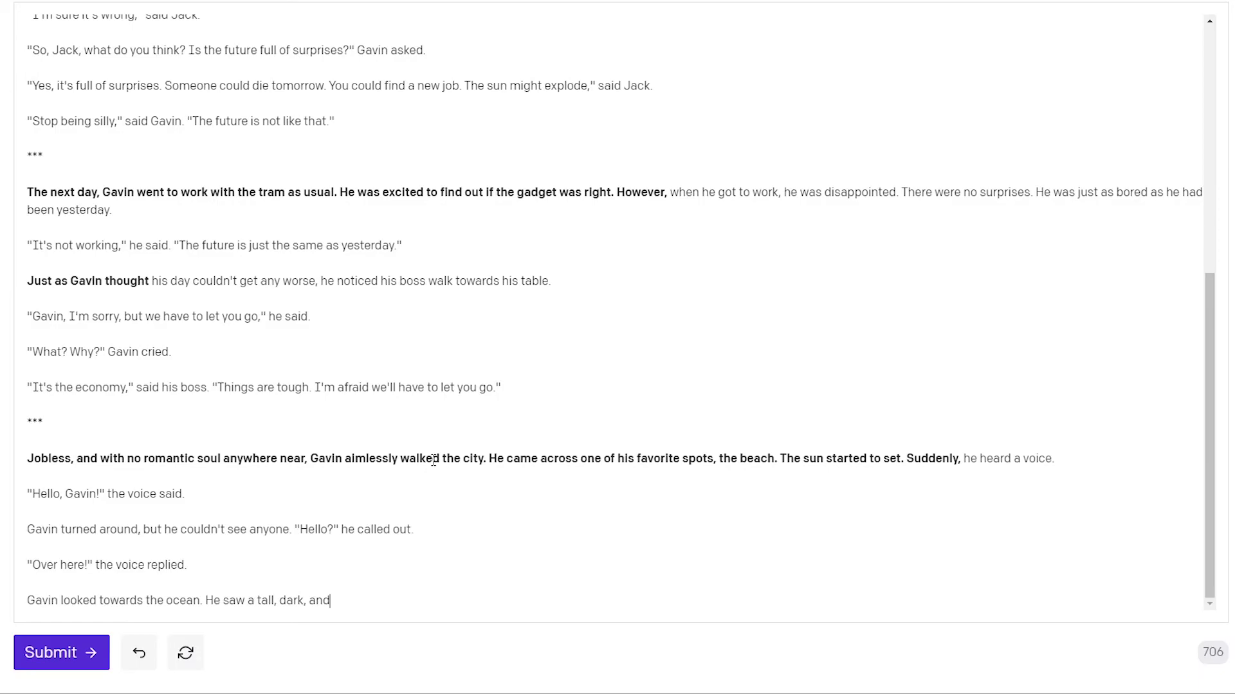
{"action": "key", "text": "ctrl+Return"}
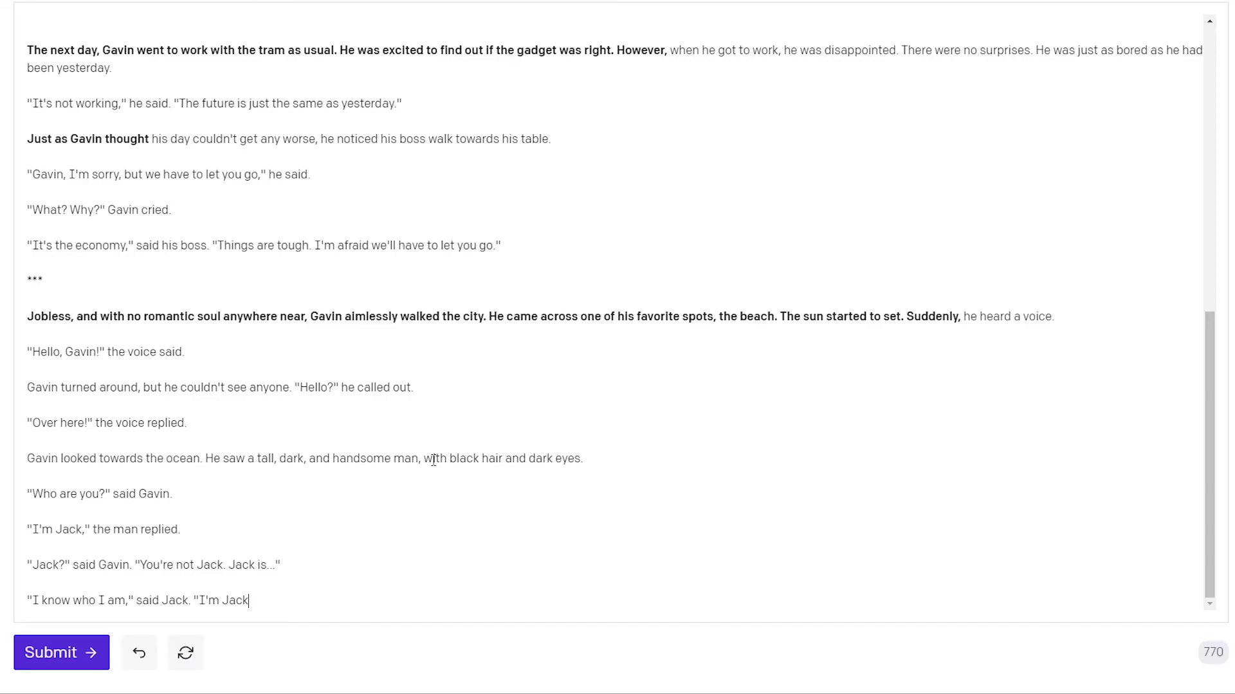
{"action": "key", "text": "ctrl+Return"}
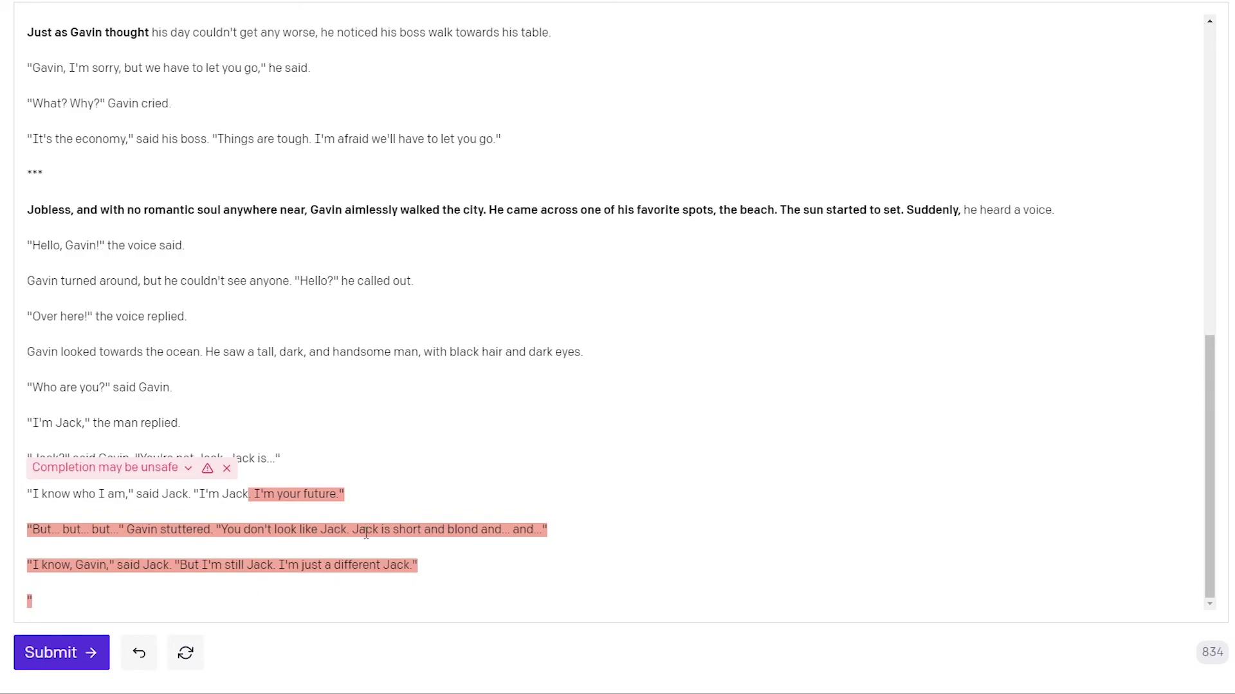
- Dismiss the unsafe warning, delete the dialogue after 'I'm your future.', and type the heading 'Final Chapter'
{"action": "left_click", "coordinate": [227, 468]}
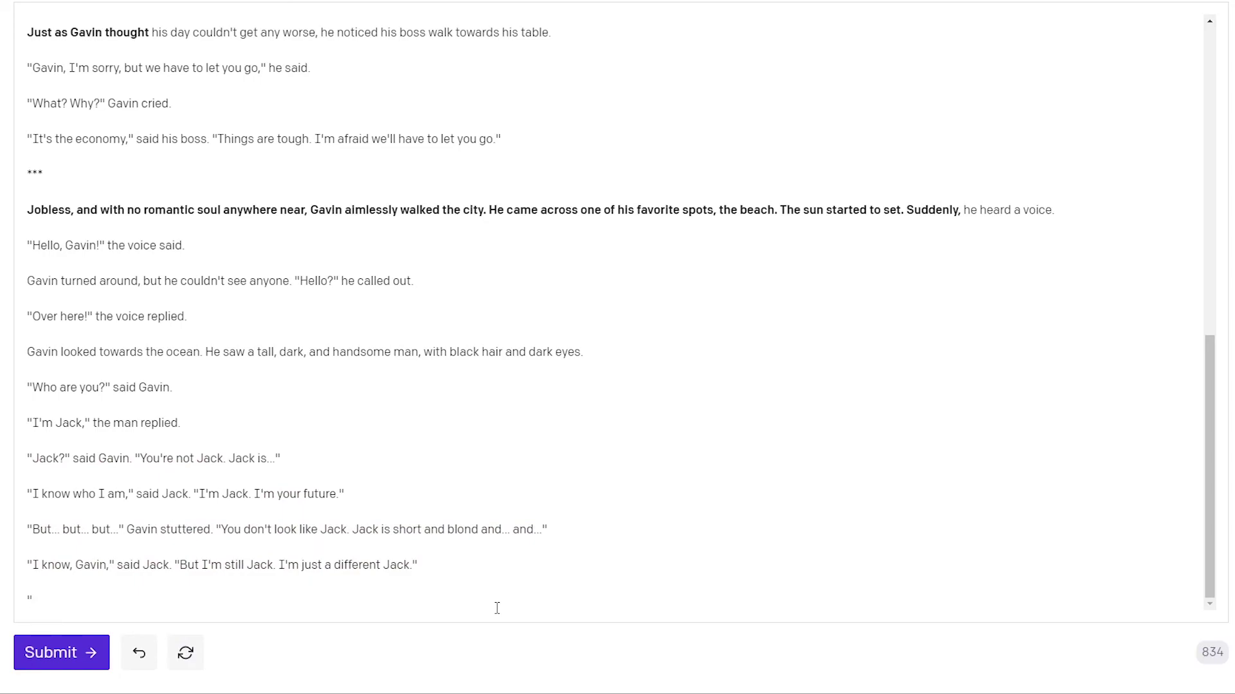
{"action": "key", "text": "shift+Home"}
{"action": "key", "text": "shift+Up"}
{"action": "key", "text": "shift+Up"}
{"action": "key", "text": "shift+Up"}
{"action": "key", "text": "shift+Up"}
{"action": "key", "text": "BackSpace"}
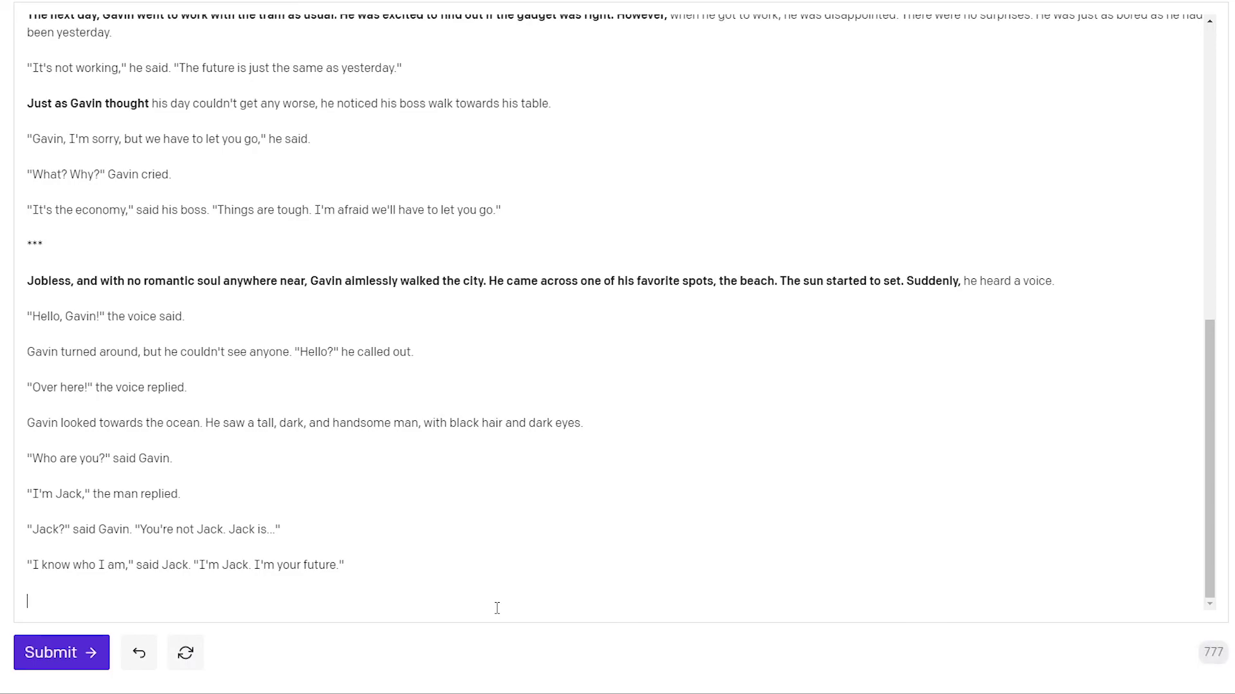
{"action": "type", "text": "Final Cha"}
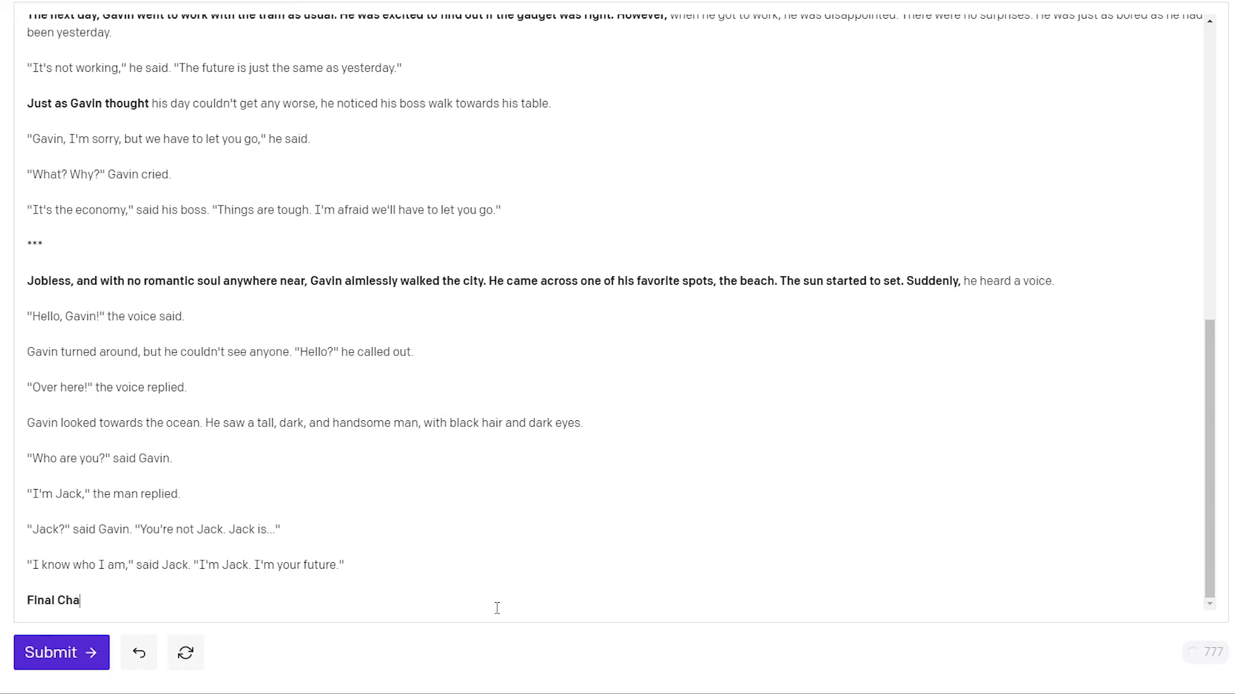
{"action": "type", "text": "pter"}
{"action": "key", "text": "Return"}
{"action": "key", "text": "Return"}
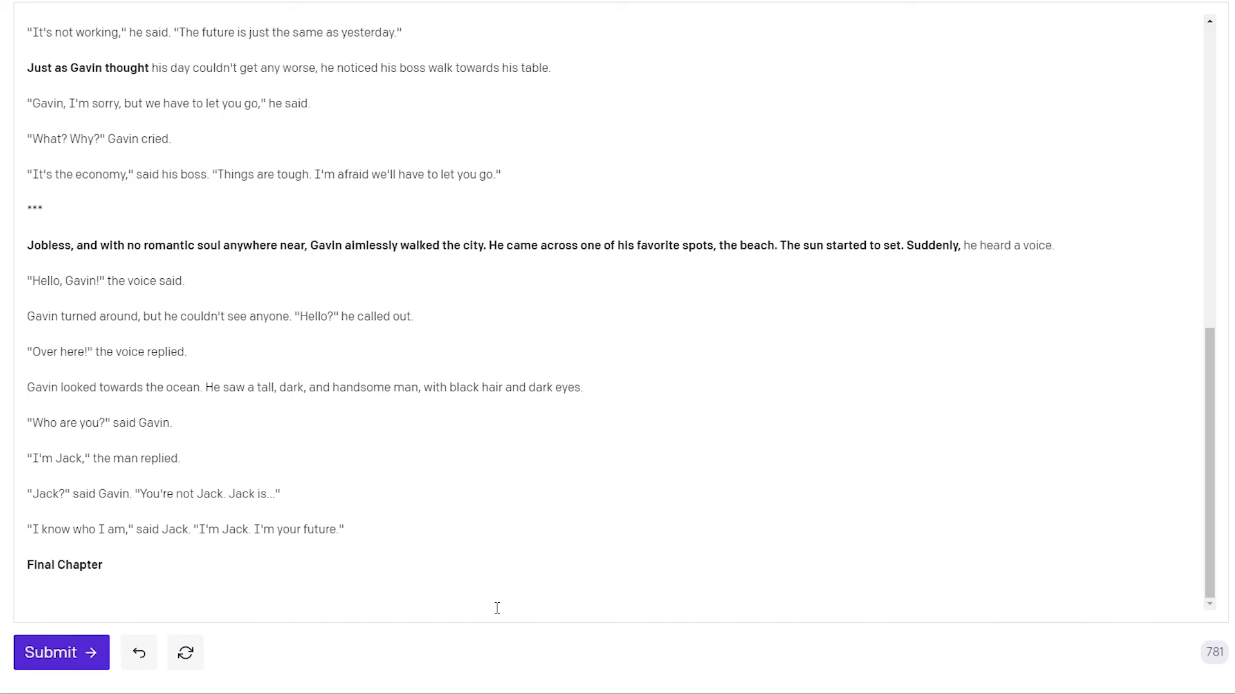
- Generate the Final Chapter opening, remove the blank line, then add 'The End' and undo it
{"action": "key", "text": "ctrl+Return"}
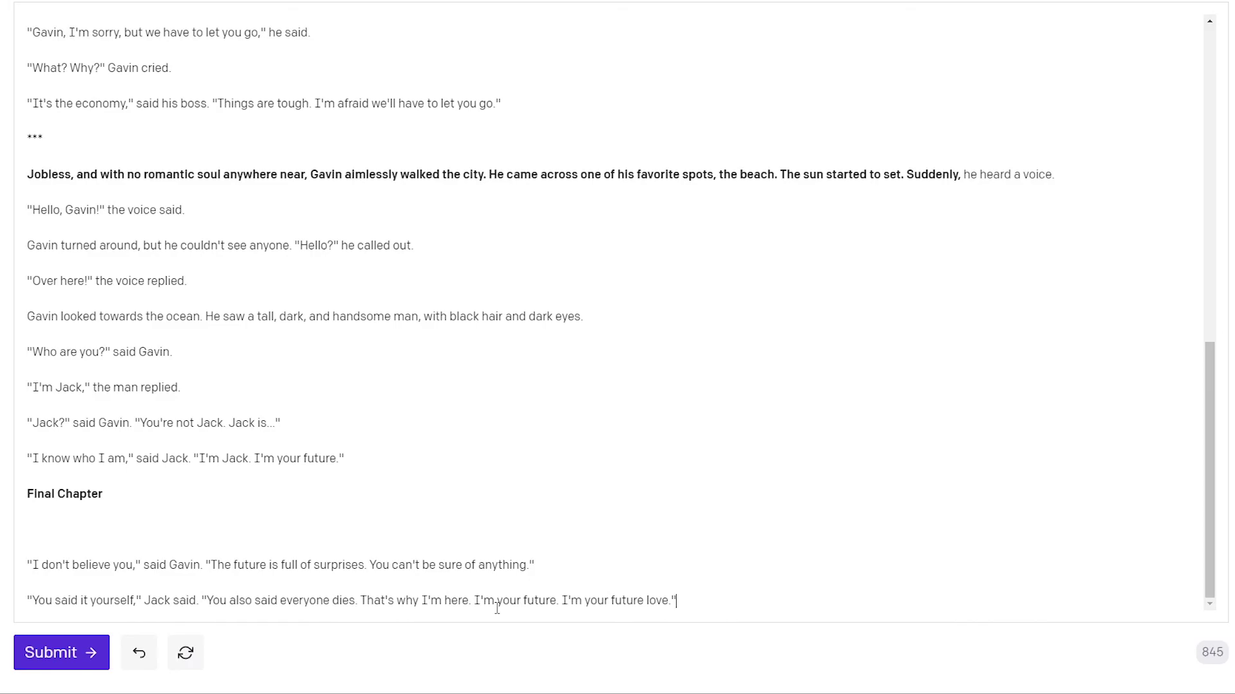
{"action": "key", "text": "Delete"}
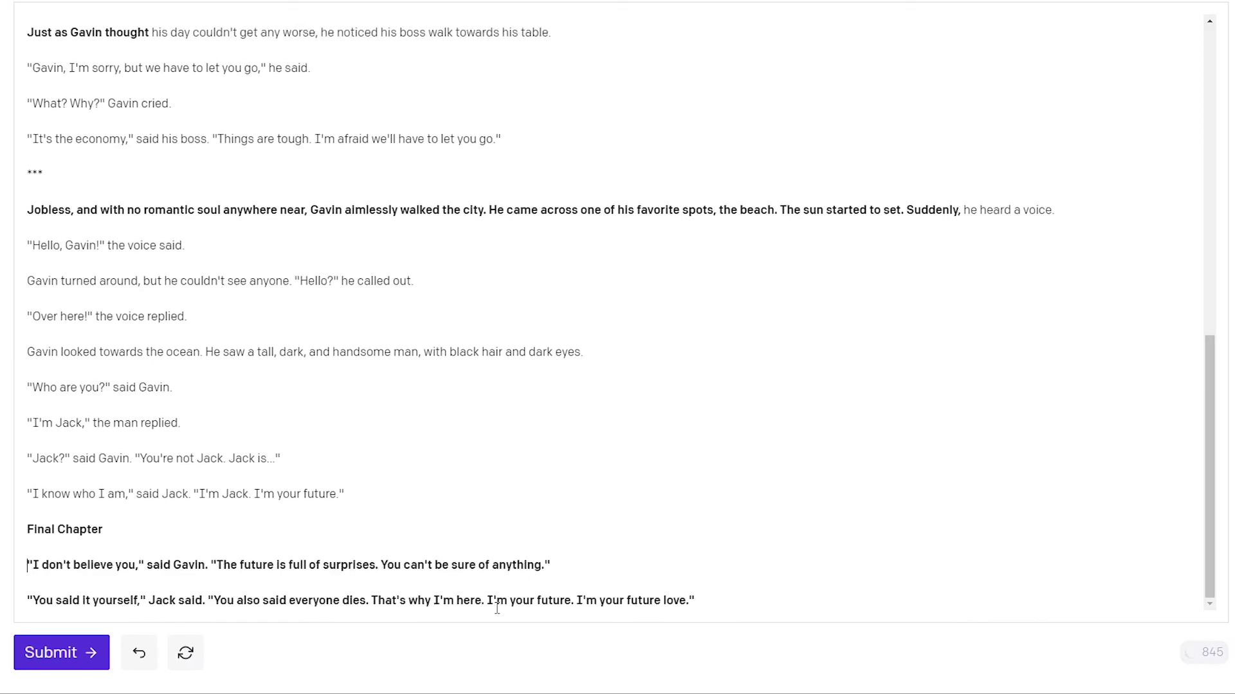
{"action": "key", "text": "End"}
{"action": "key", "text": "ctrl+End"}
{"action": "key", "text": "Return"}
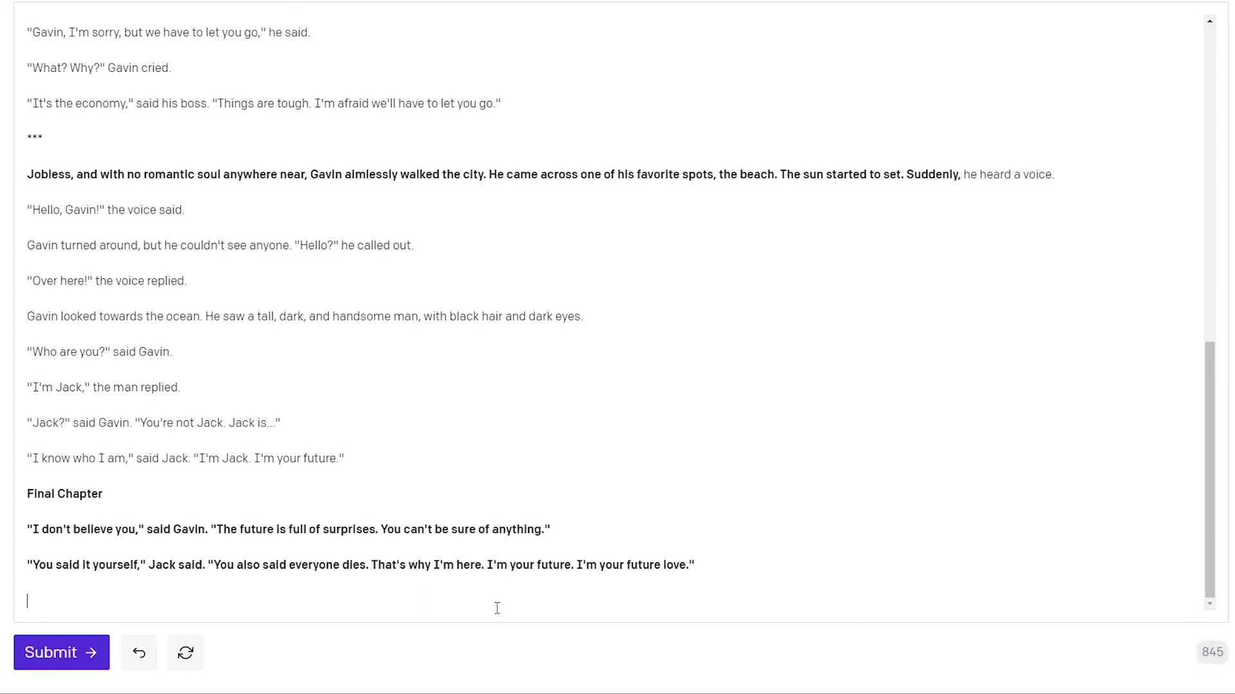
{"action": "type", "text": "The End"}
{"action": "key", "text": "ctrl+z"}
- Restore 'The End' as the final line beneath Jack's "I'm your future love" reply
{"action": "scroll", "coordinate": [443, 436], "scroll_direction": "up", "scroll_amount": 8}
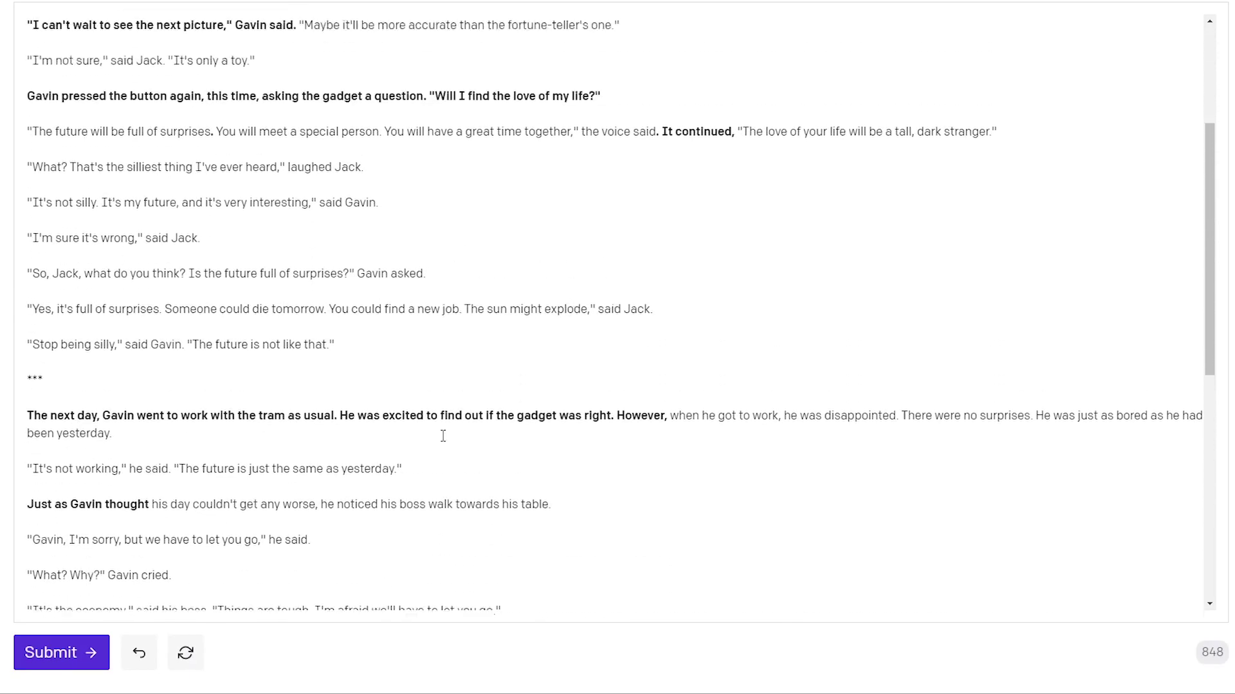
{"action": "scroll", "coordinate": [443, 437], "scroll_direction": "up", "scroll_amount": 3}
{"action": "key", "text": "ctrl+shift+z"}
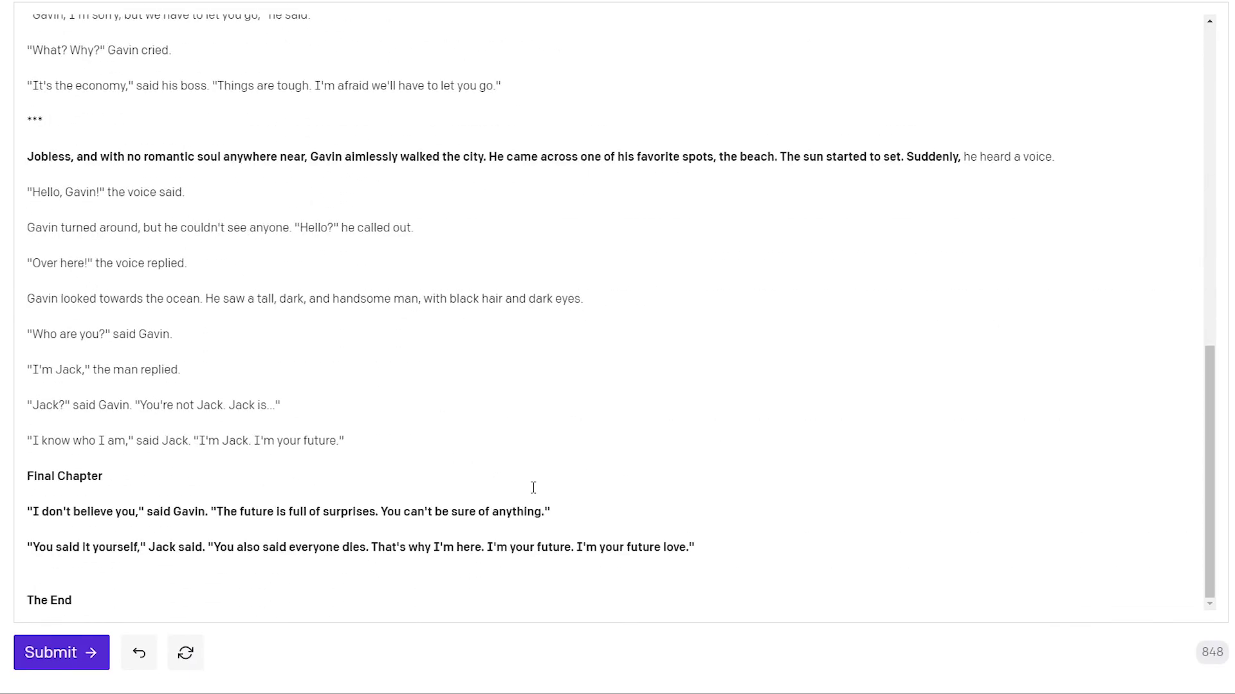